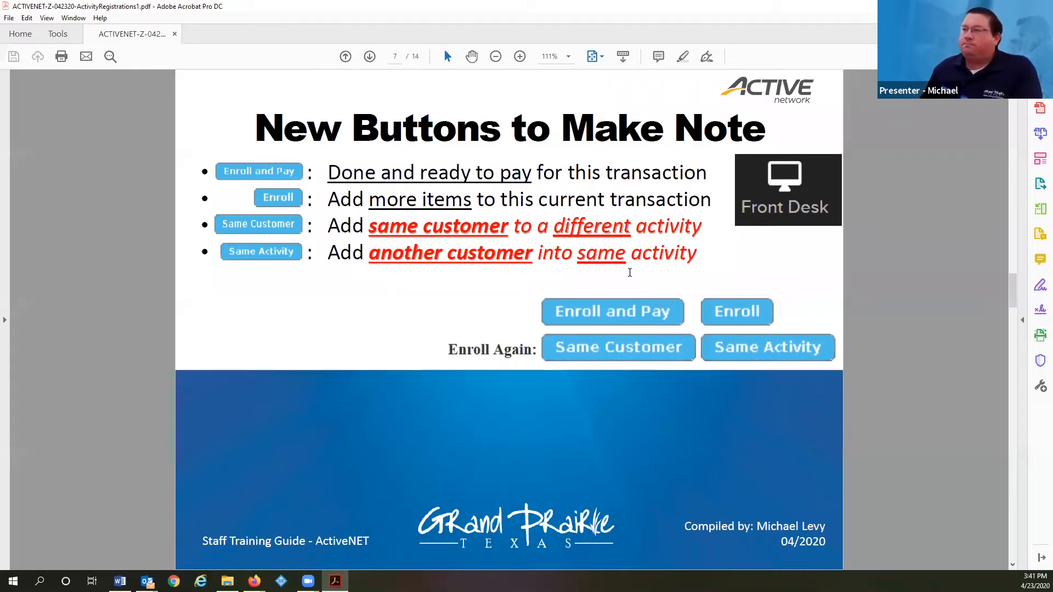
Advance the Acrobat training guide to page 8, 'Withdrawing from Activity', then switch to Outlook
key("Page_Down")
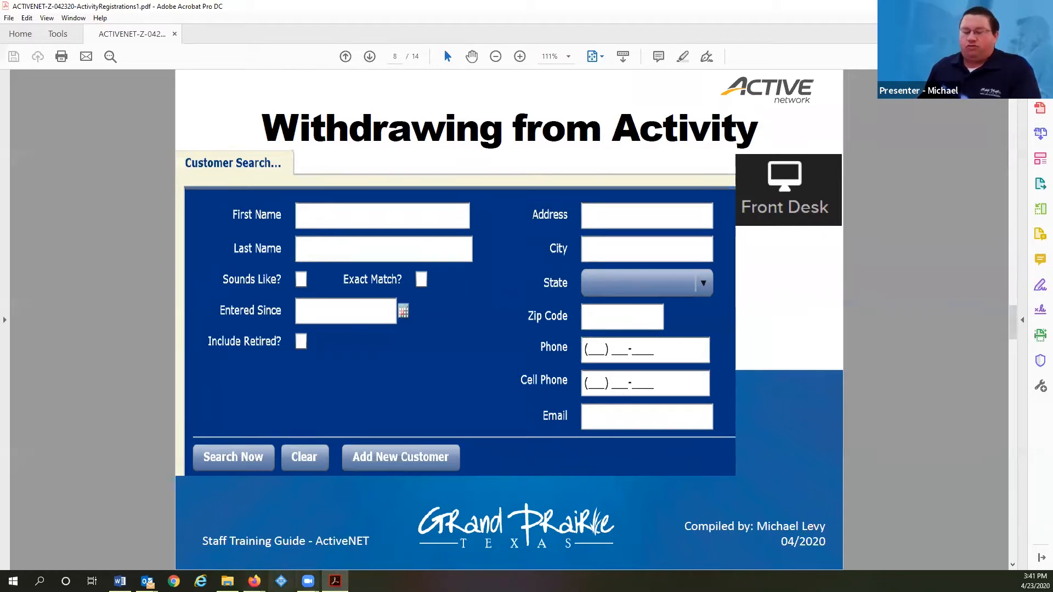
left_click(336, 581)
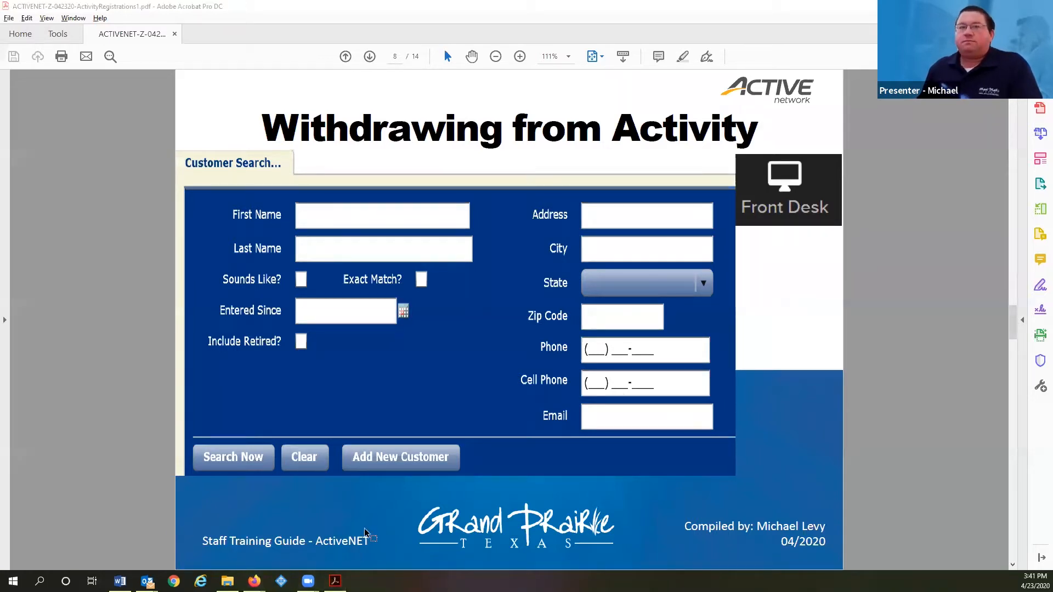
key("alt+Tab")
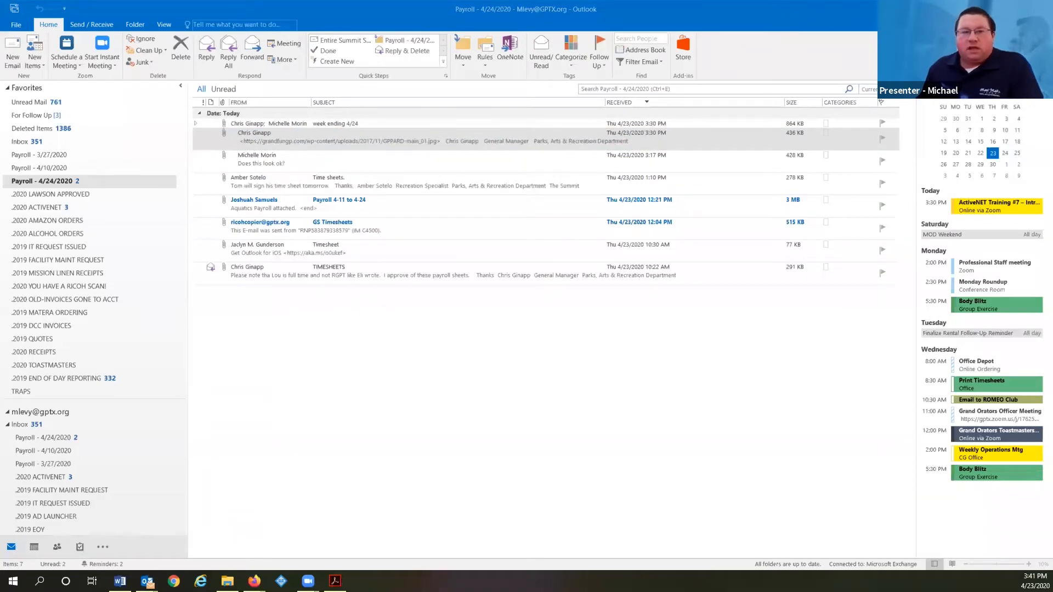
Back in ActiveNet, close the old Customers workspace, reopen Customers and sign back in
key("alt+Tab")
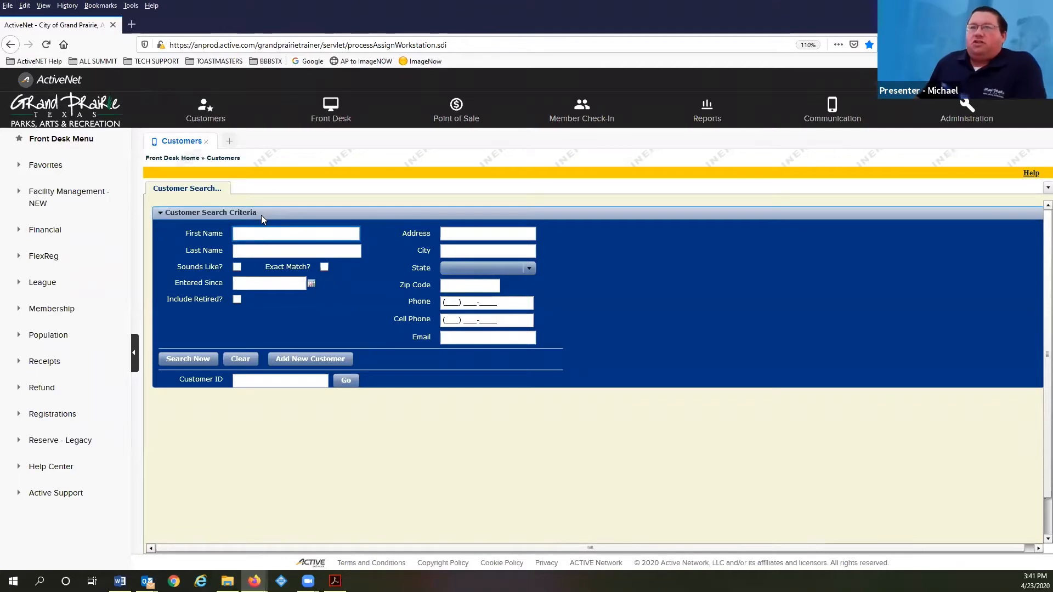
left_click(272, 250)
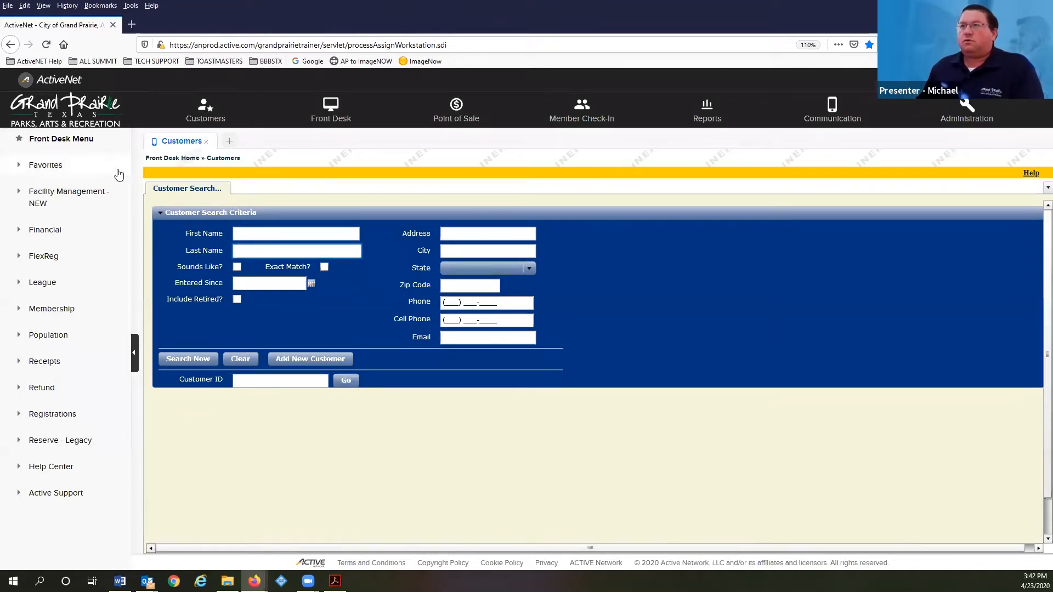
left_click(266, 232)
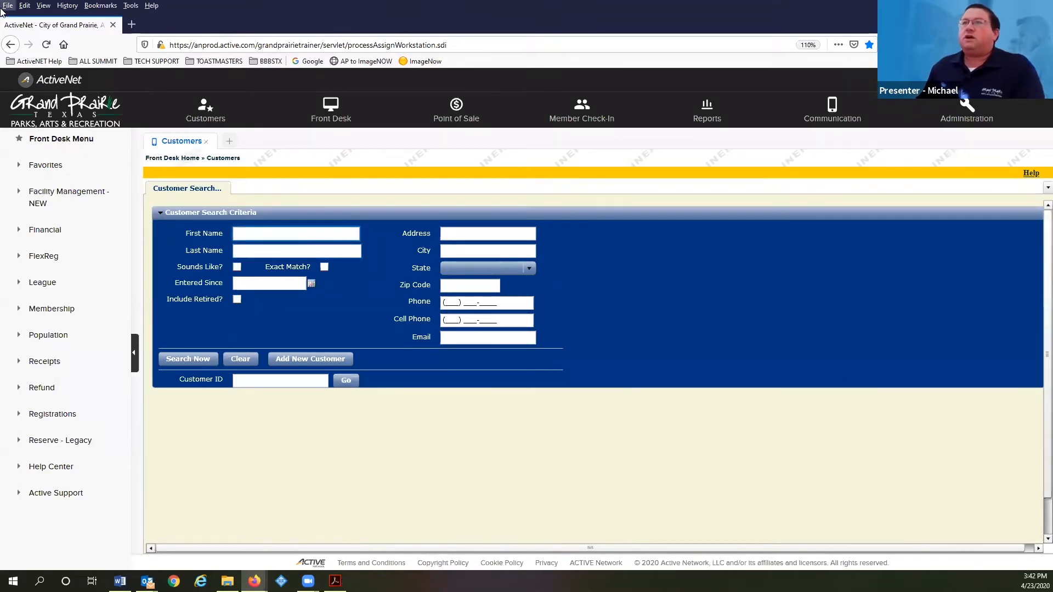
left_click(207, 141)
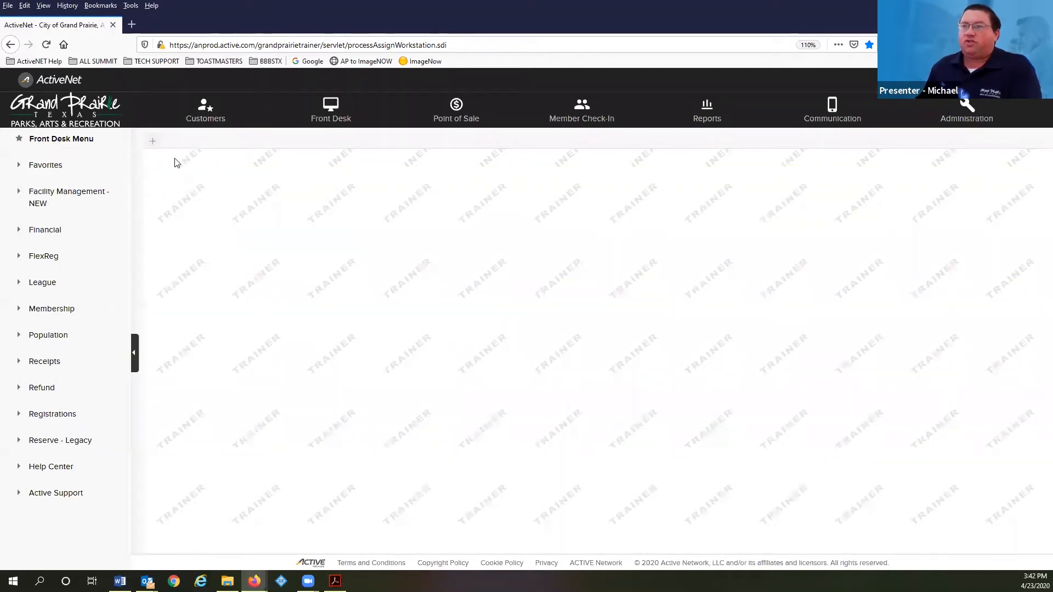
left_click(200, 116)
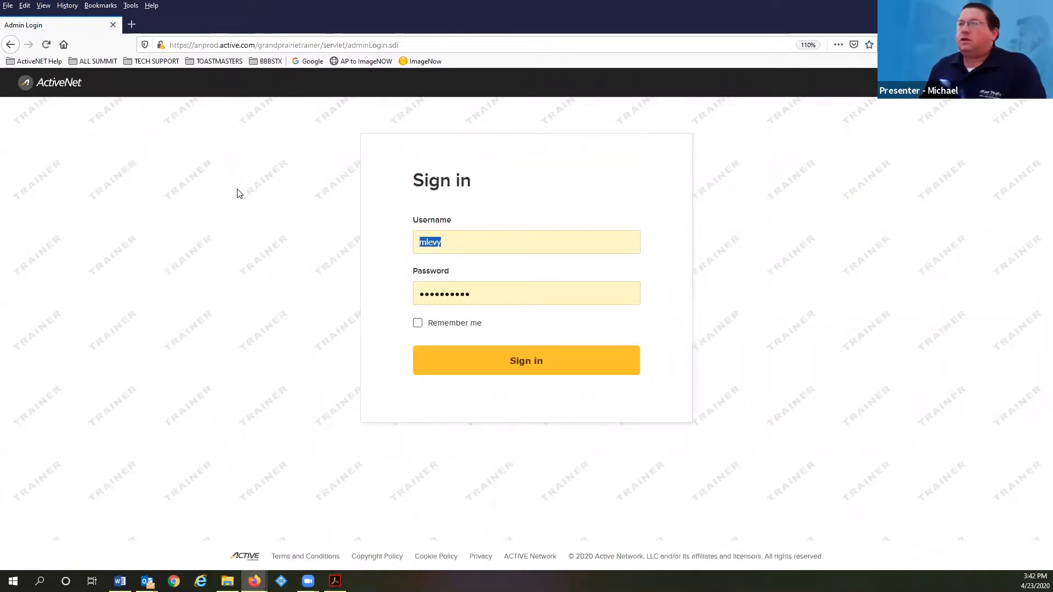
left_click(547, 362)
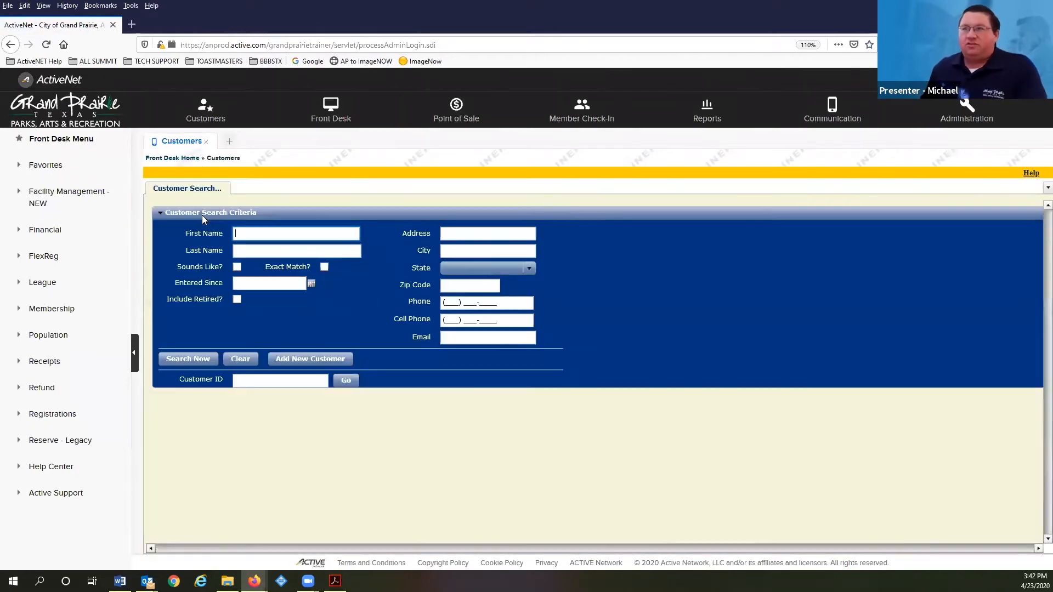
left_click(267, 253)
Search customers by last name and open the matching customer's record for a new activity enrollment
type("bobby")
key("Return")
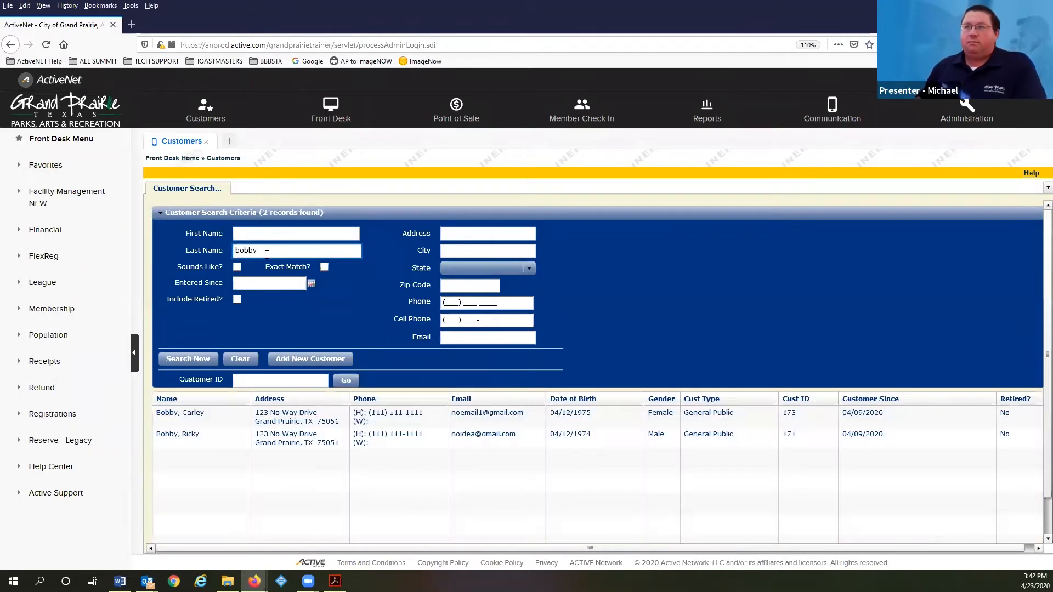
left_click(200, 431)
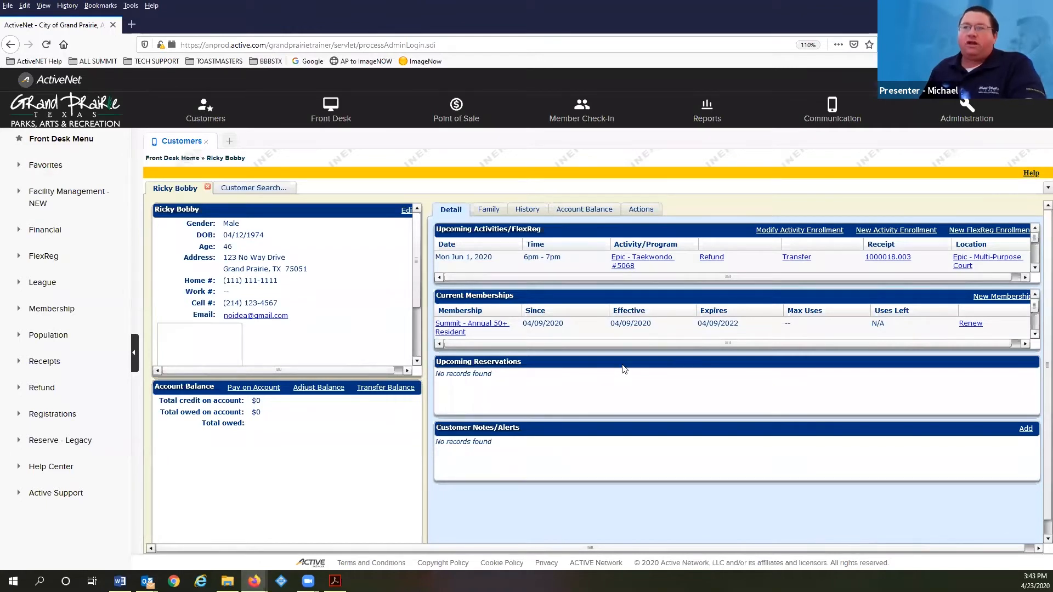
left_click(874, 234)
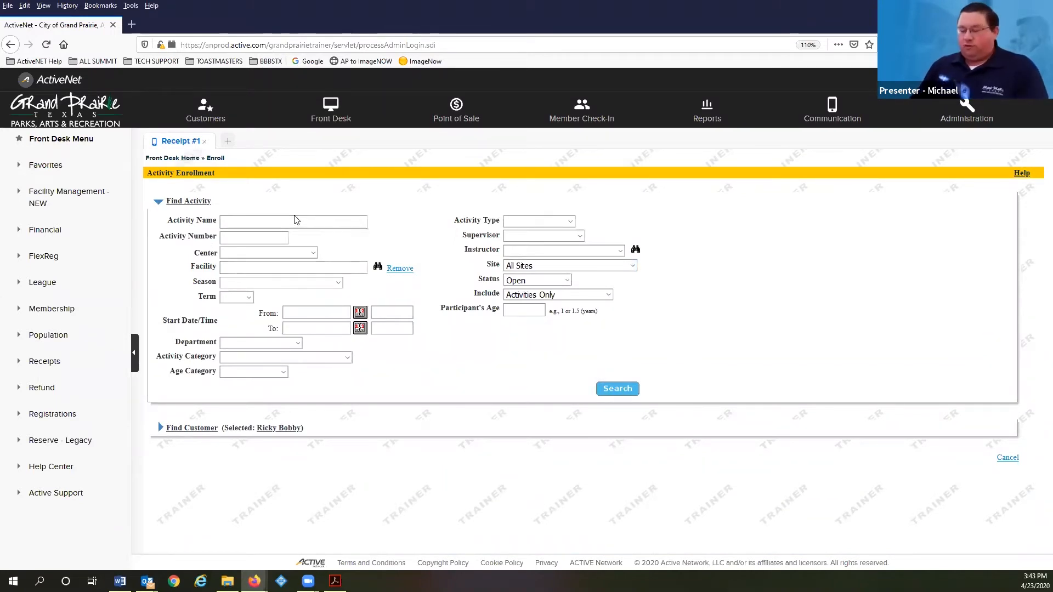
Search activities for 't' and pick Epic - Taekwondo, with a 50.00 Activity Fee
type("tae")
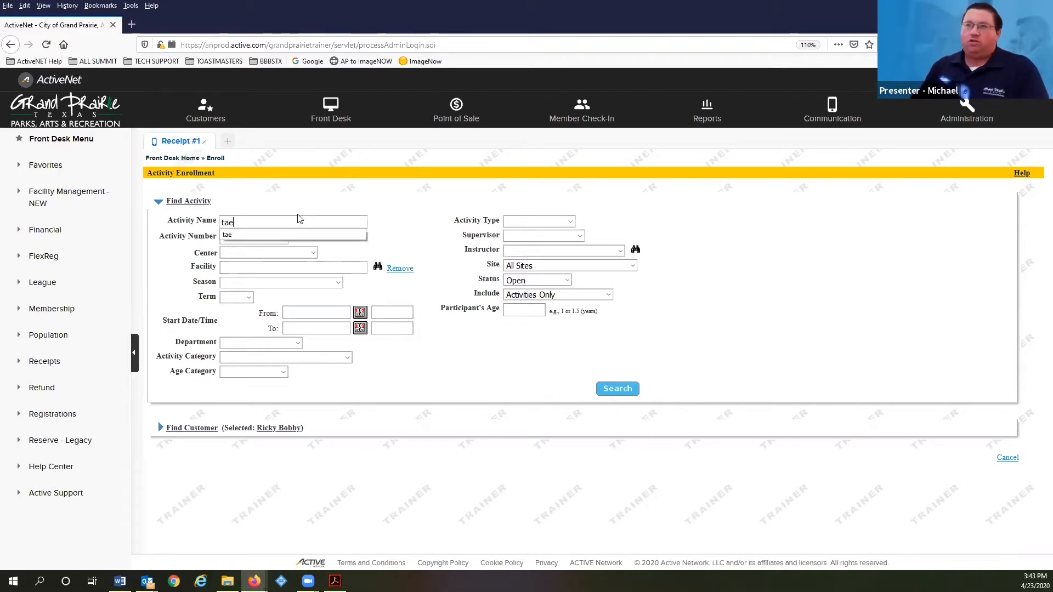
key("Return")
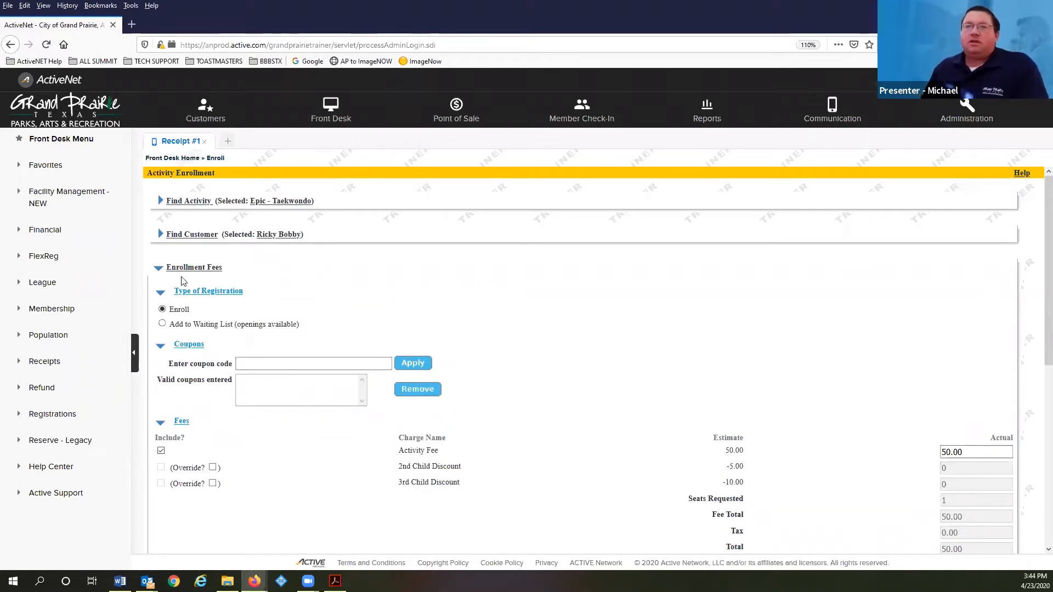
Tick Override? for the 2nd and 3rd Child Discount fees, keeping the Grand Total at 50.00
scroll(324, 301, "down", 2)
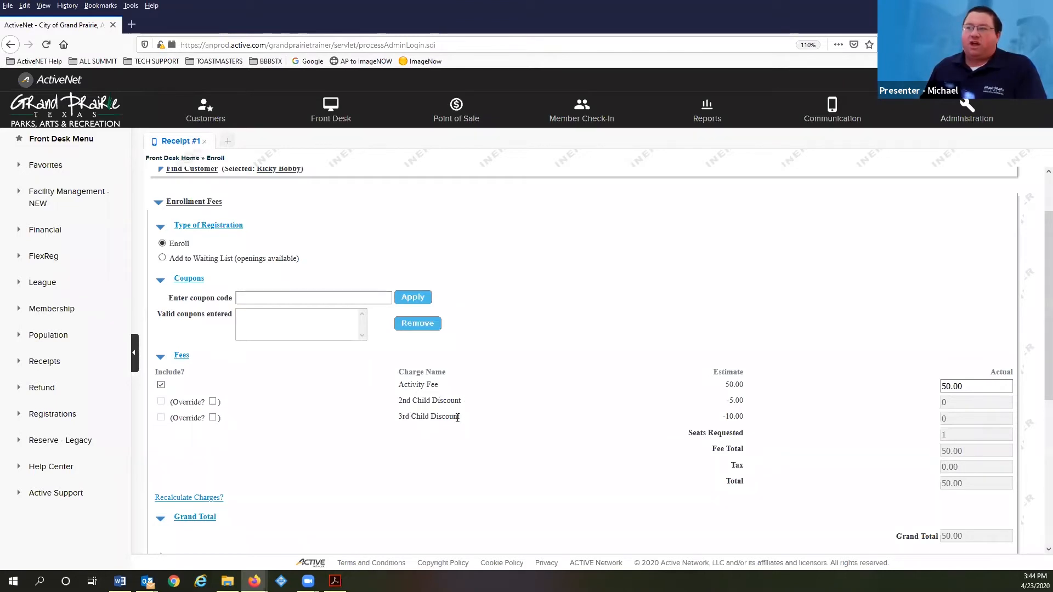
left_click(214, 402)
left_click(214, 418)
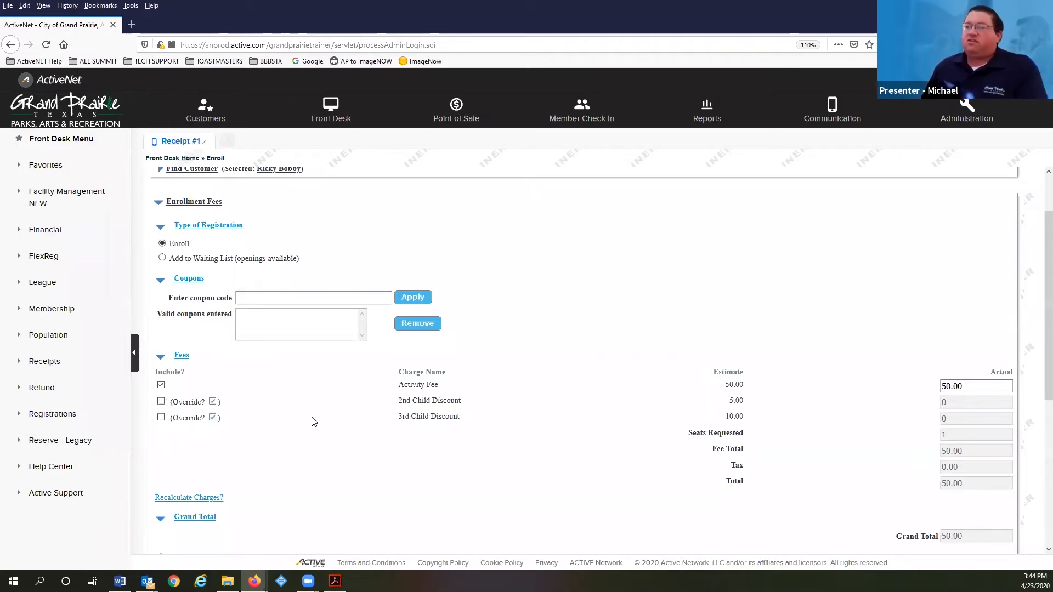
scroll(313, 422, "down", 2)
scroll(254, 411, "down", 4)
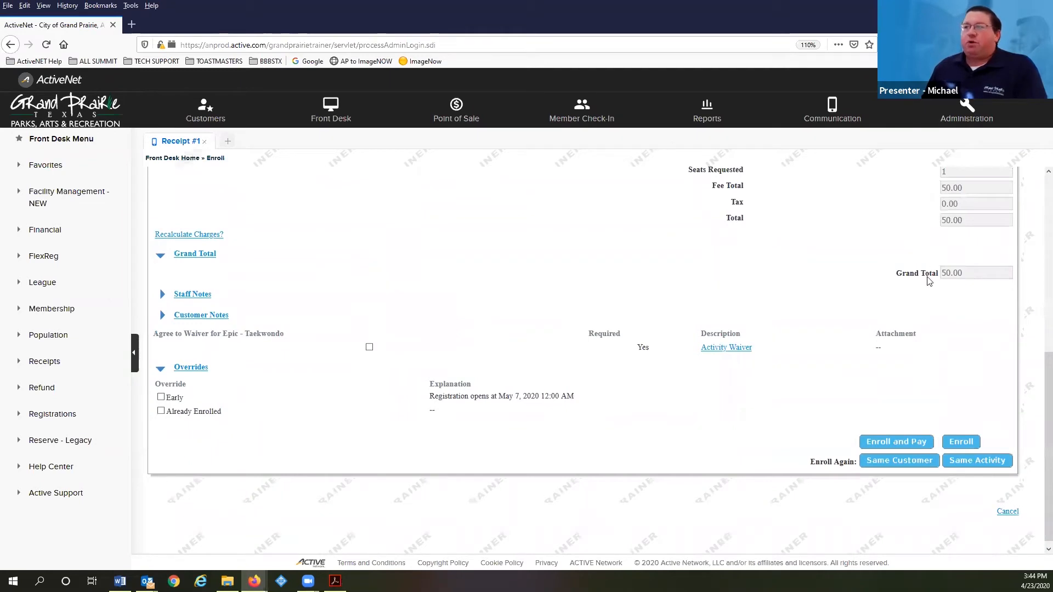
Accept the Epic - Taekwondo waiver, override Early and Already Enrolled, then Enroll and Pay
left_click(369, 349)
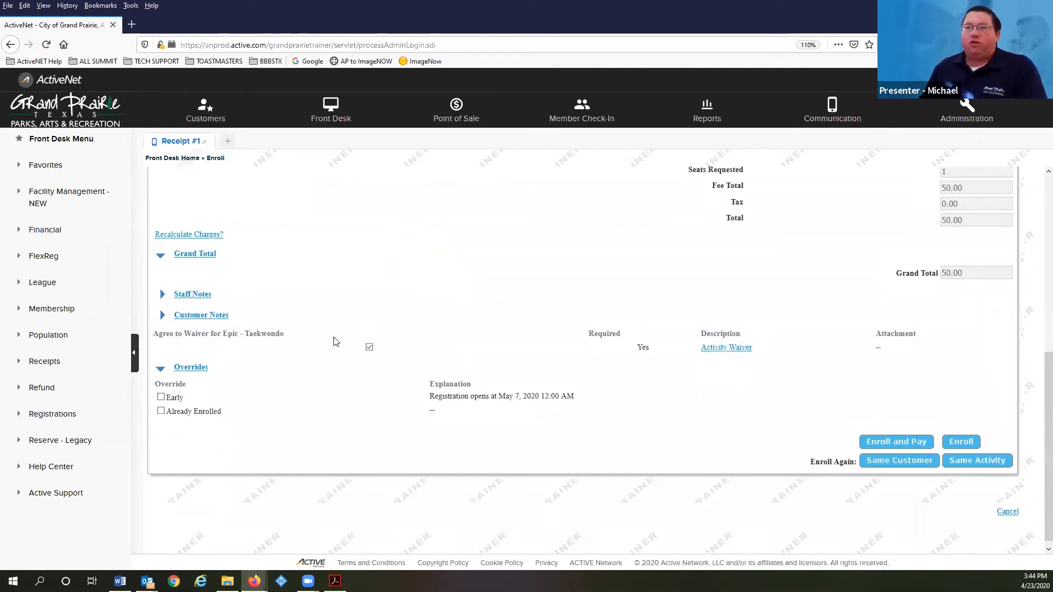
left_click(160, 397)
left_click(161, 411)
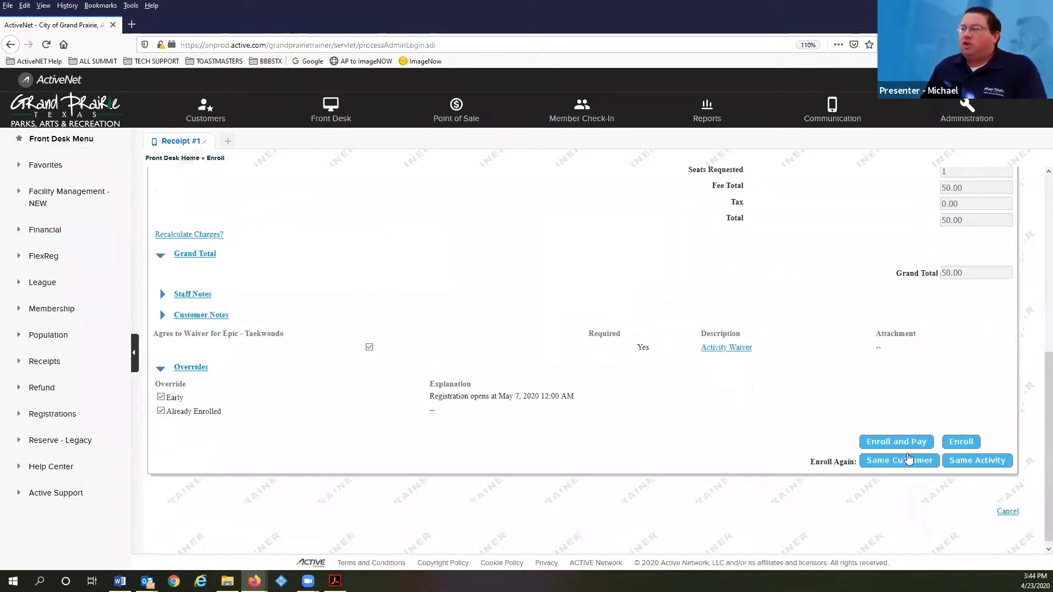
left_click_drag(836, 403, 807, 426)
left_click(896, 424)
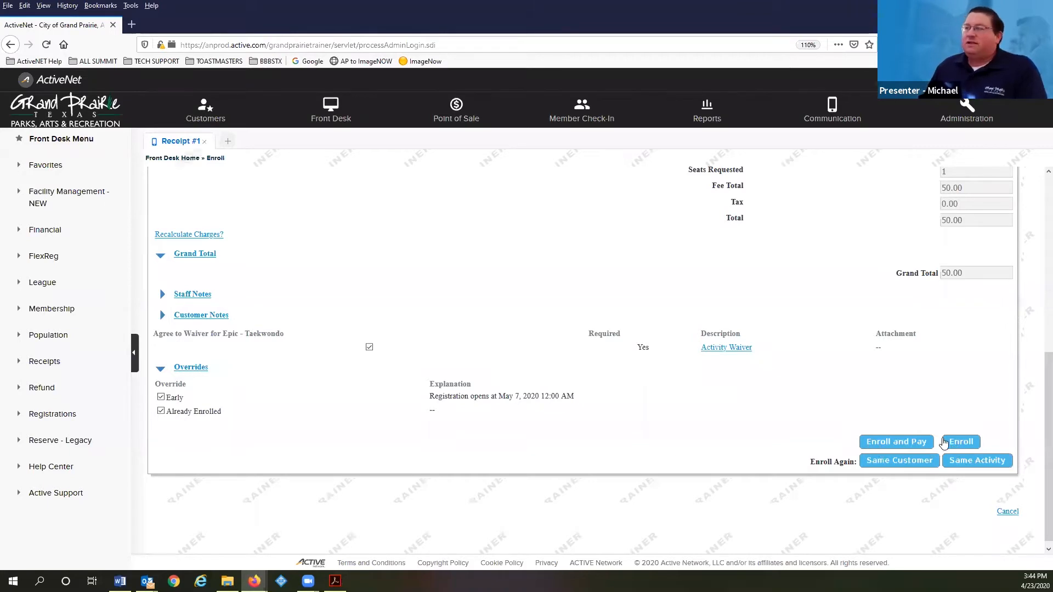
left_click(897, 442)
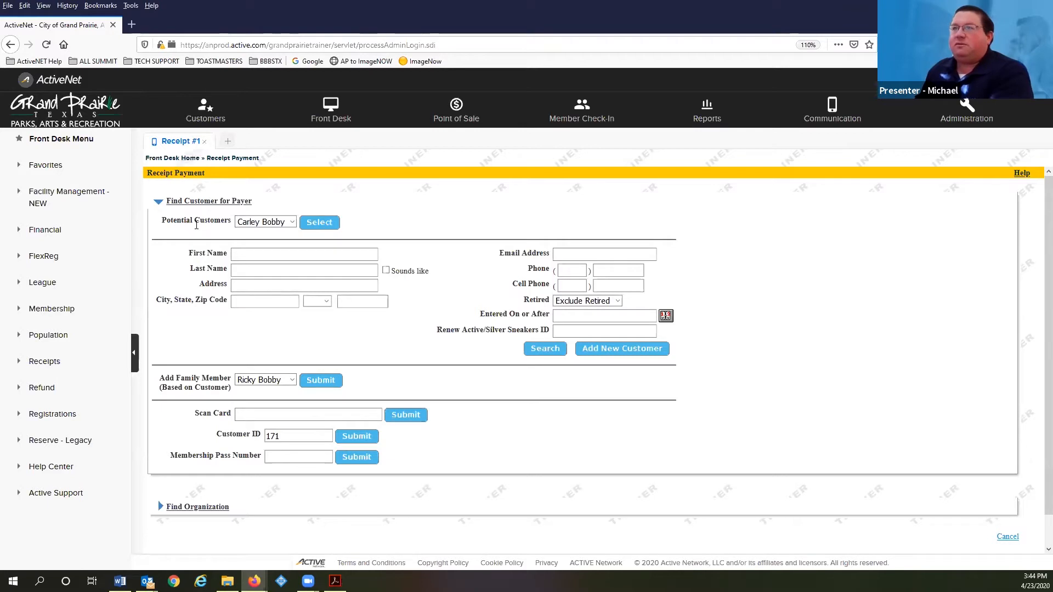
Select the enrolled customer from Potential Customers as the payer of the 50.00 balance
left_click(292, 223)
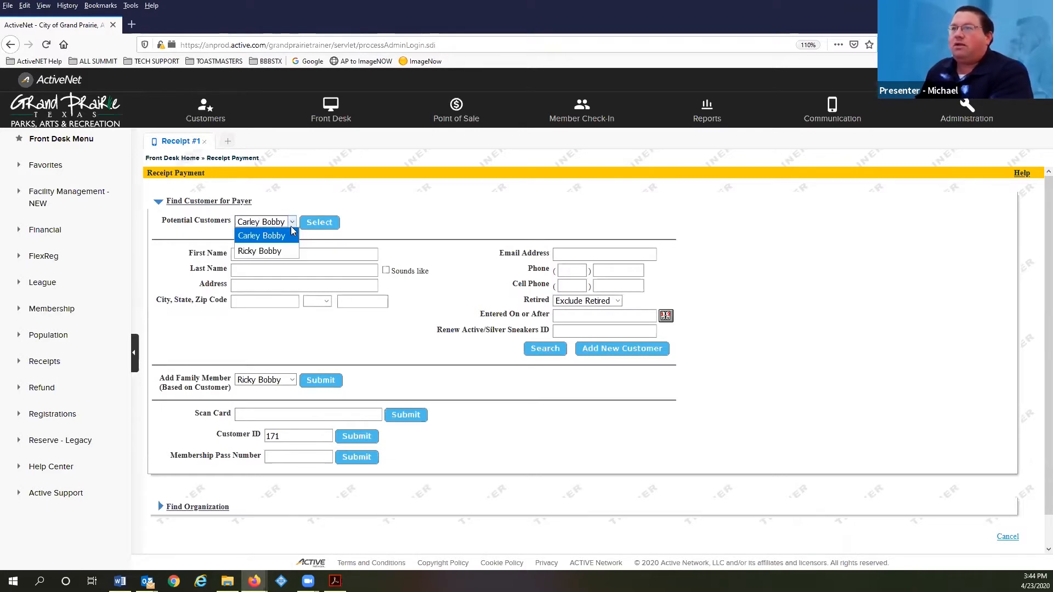
left_click(286, 251)
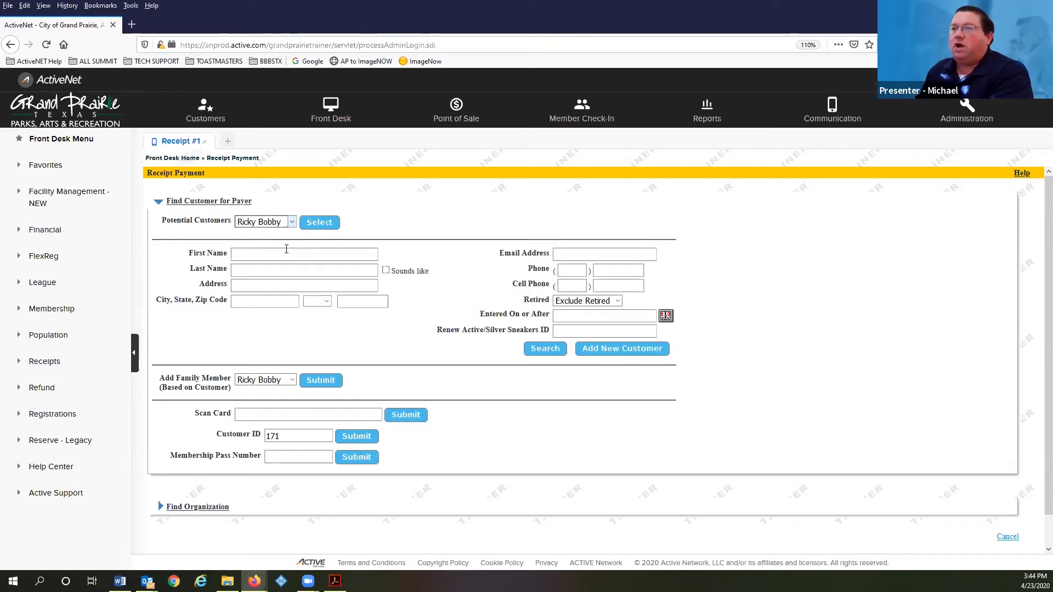
left_click(314, 226)
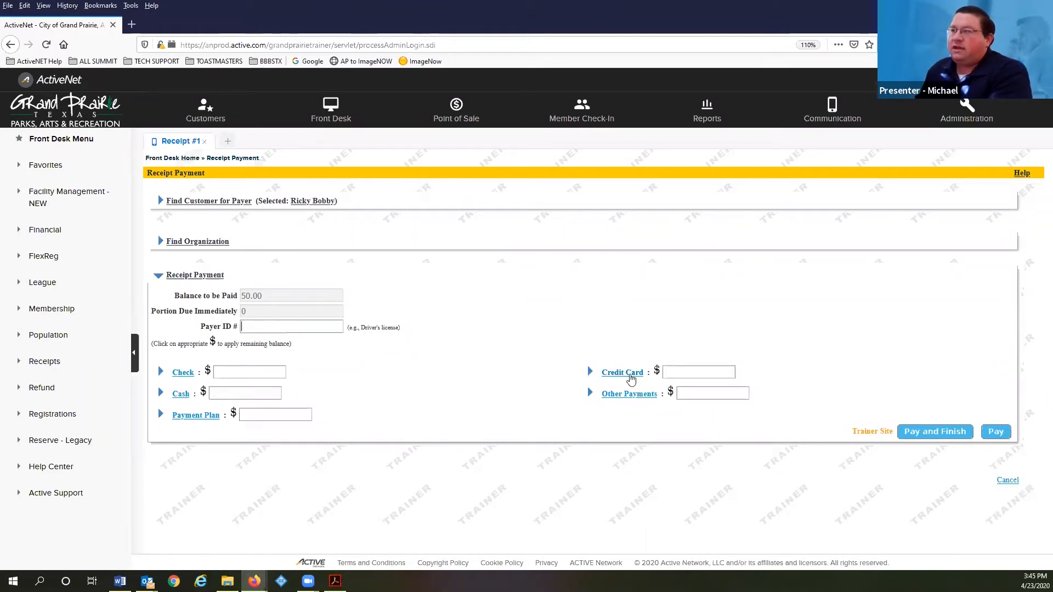
Put the full 50.00 balance on credit card and enter the cardholder's name
left_click(657, 372)
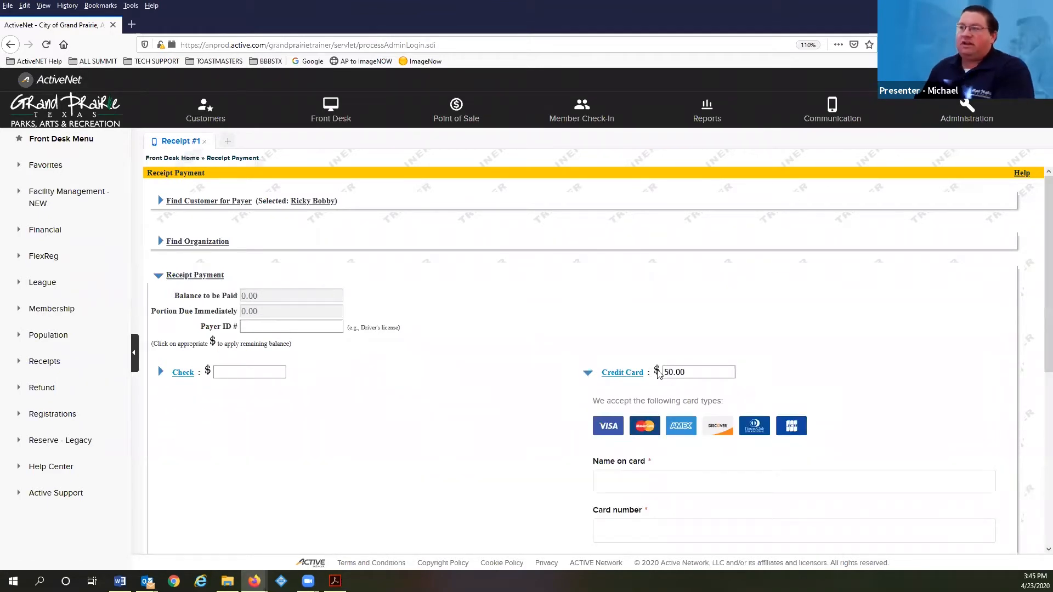
scroll(647, 244, "down", 5)
left_click(660, 224)
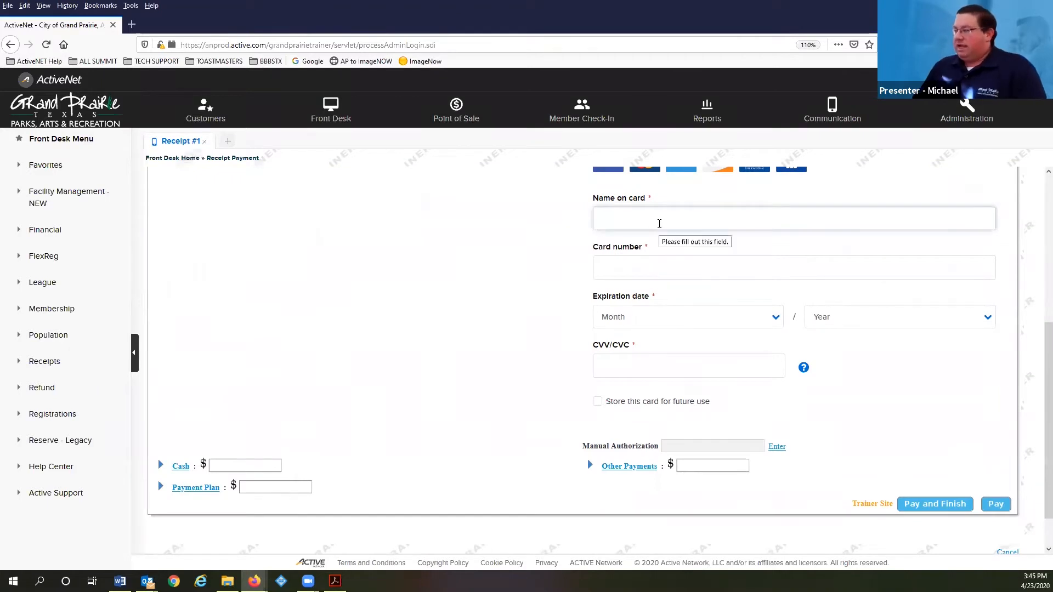
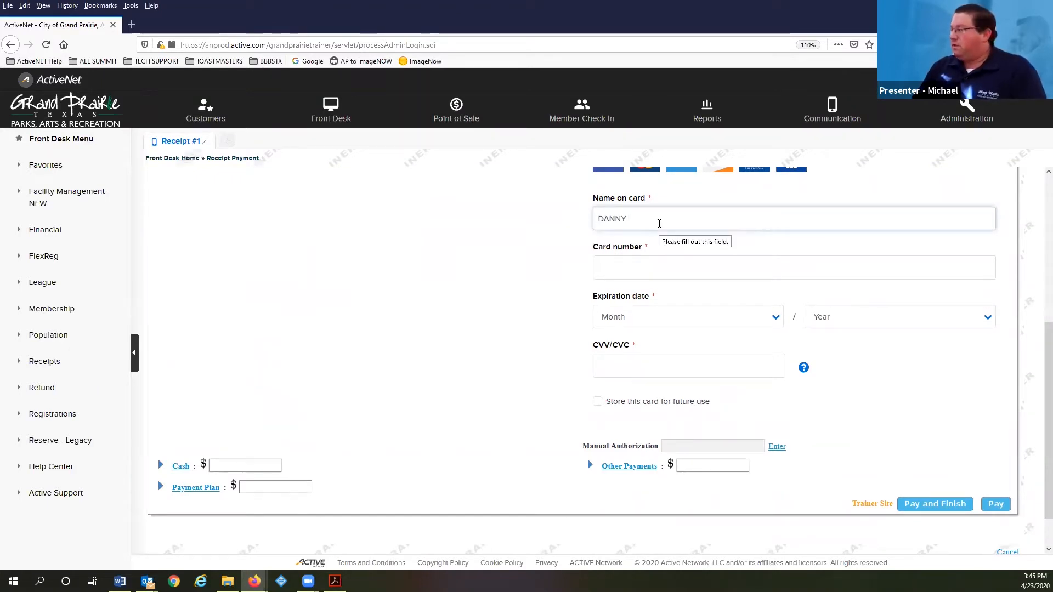
key("Tab")
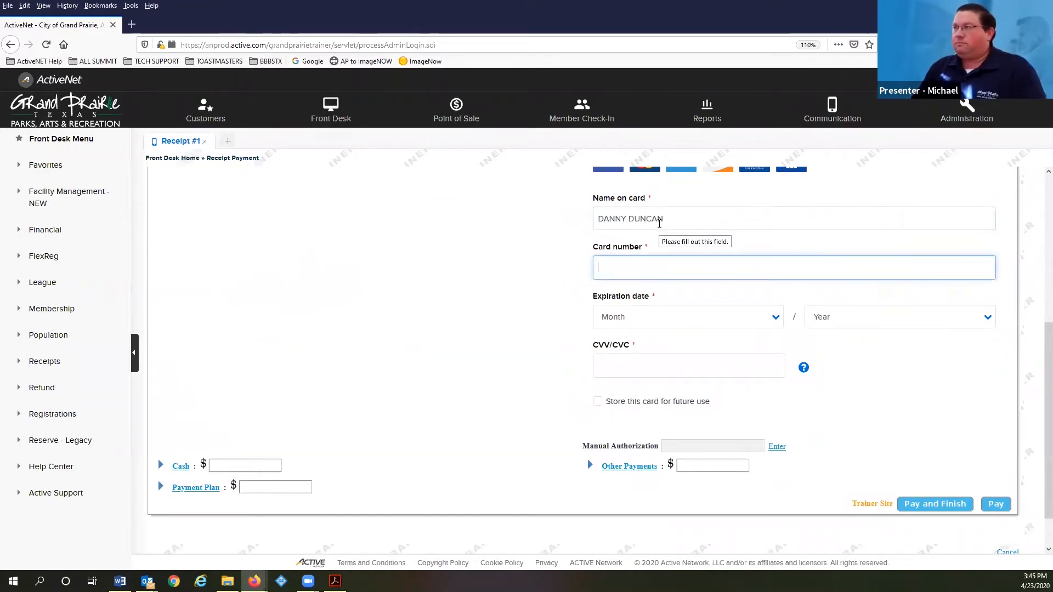
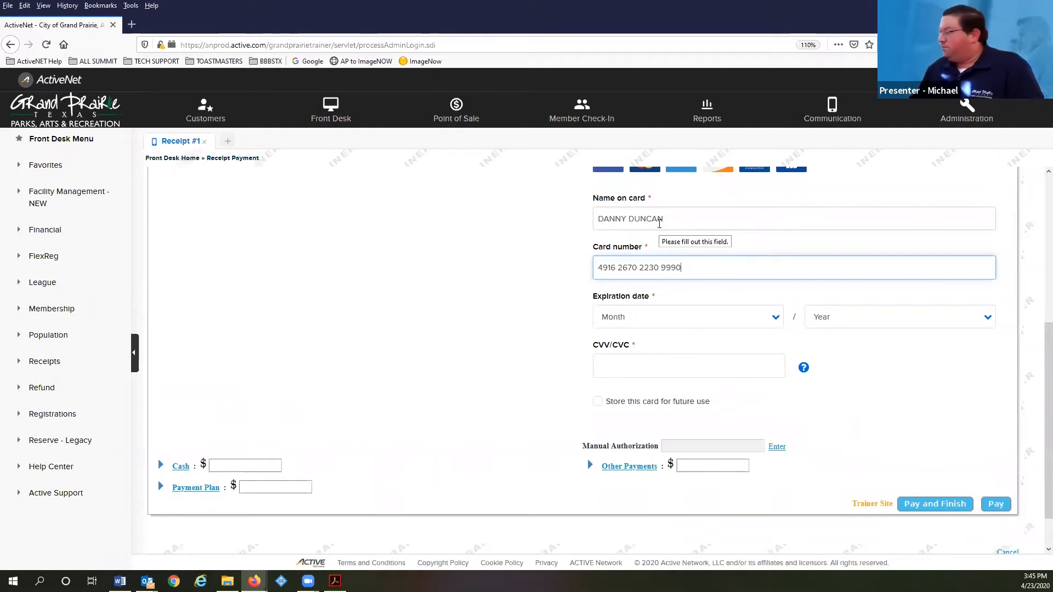
Enter the card number, correcting the mistyped digits
key("Tab")
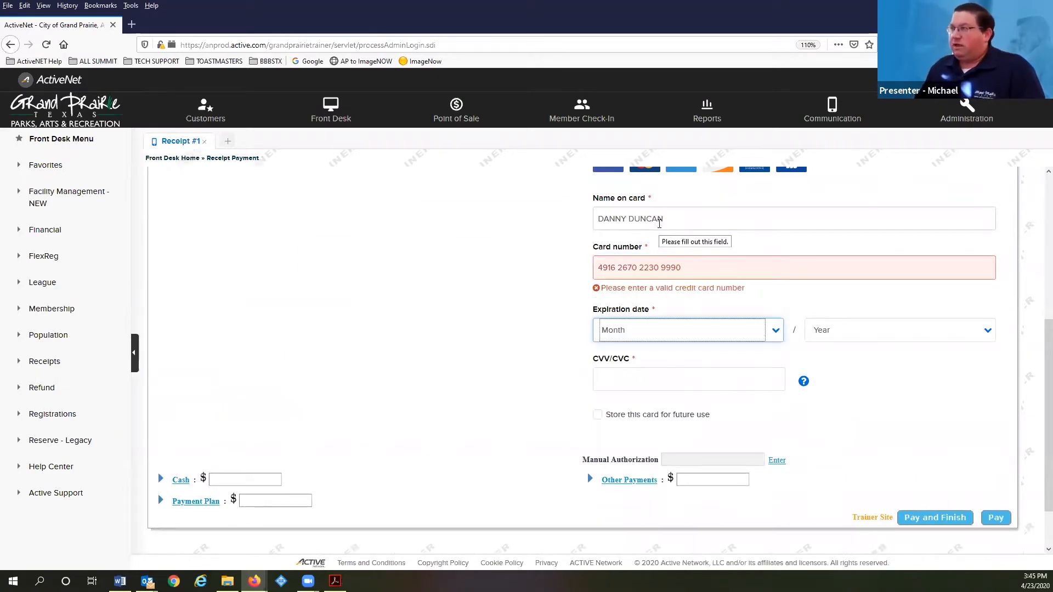
left_click(718, 265)
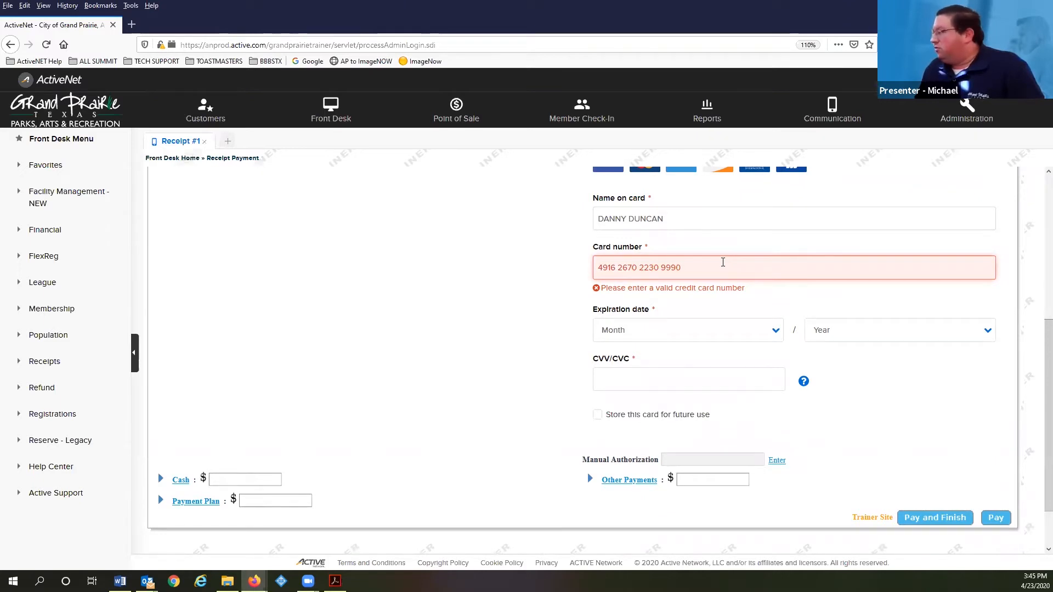
left_click(663, 261)
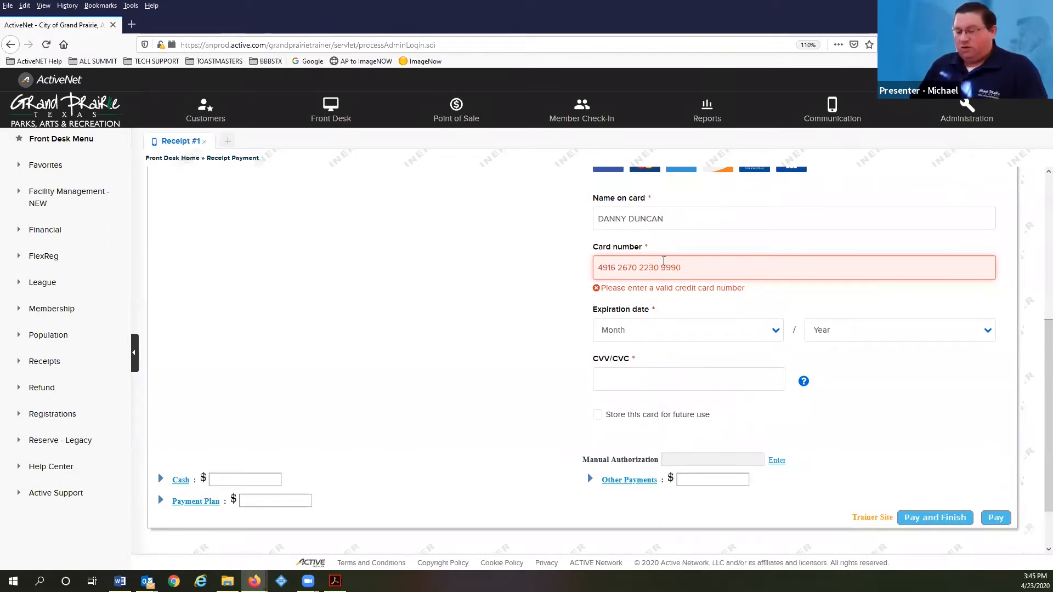
key("BackSpace")
type("3")
key("Tab")
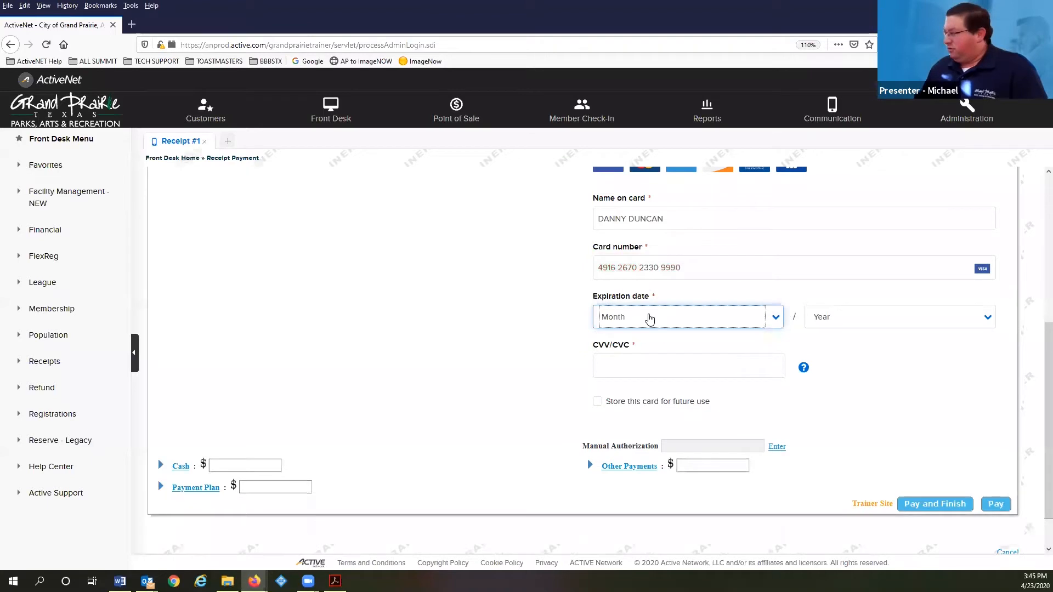
Set expiration to 5/2020, enter the security code, and submit the card payment
left_click(650, 319)
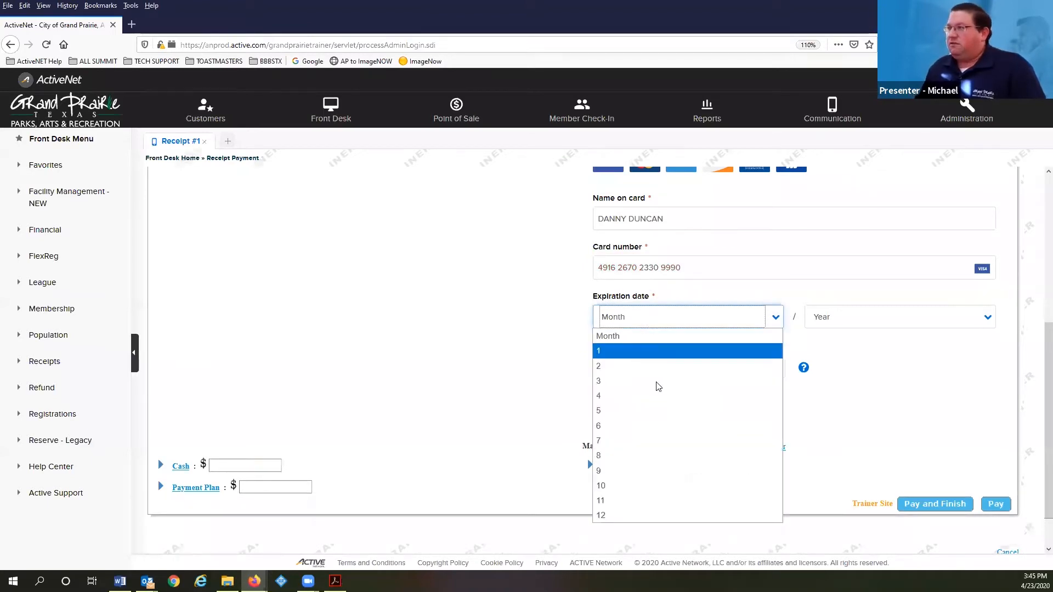
left_click(657, 426)
left_click(839, 317)
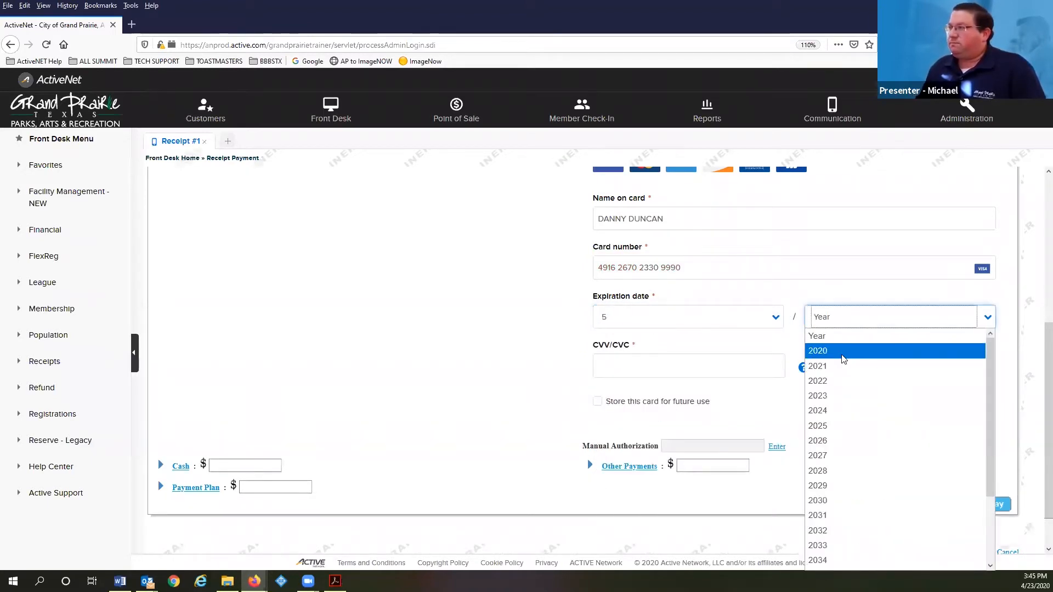
left_click(843, 354)
left_click(693, 366)
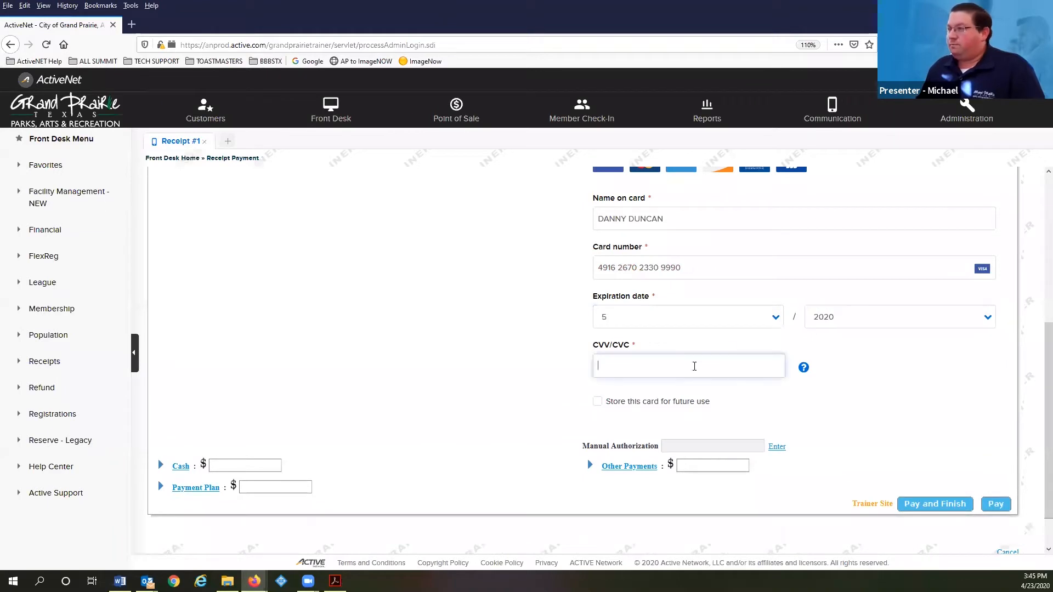
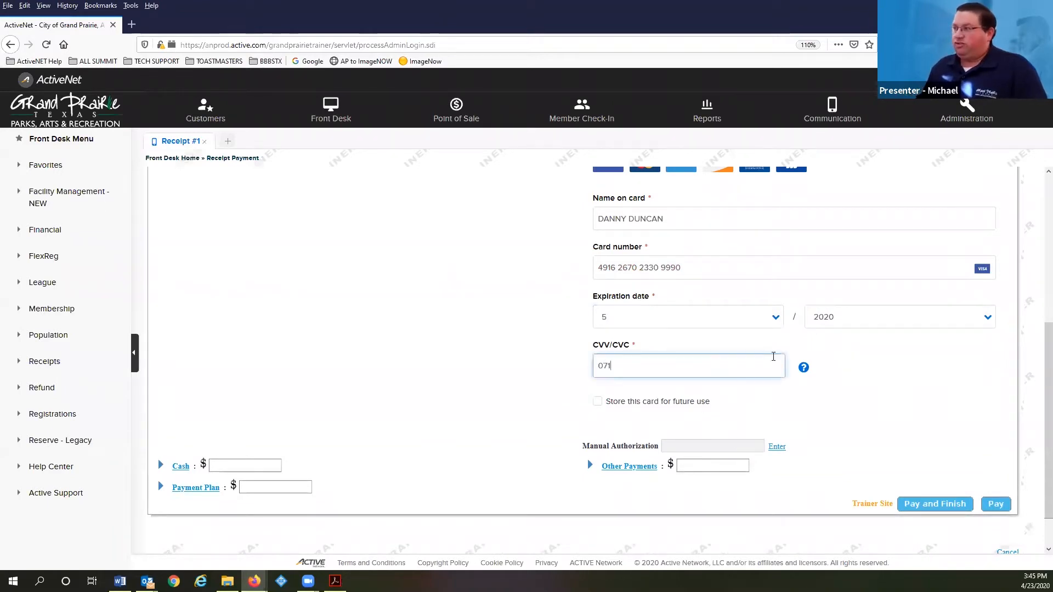
left_click(931, 503)
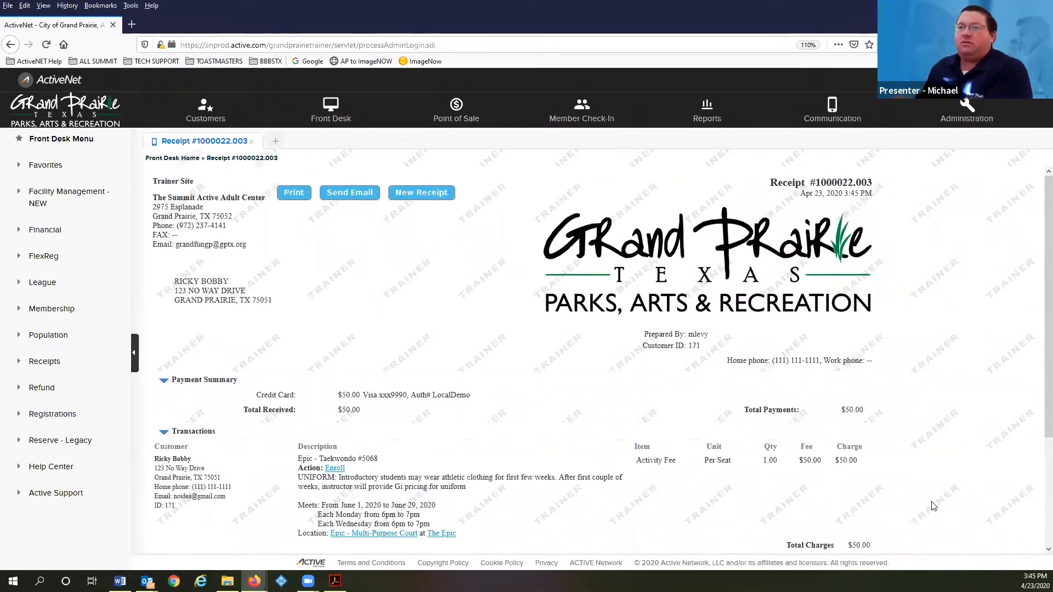
scroll(436, 402, "down", 1)
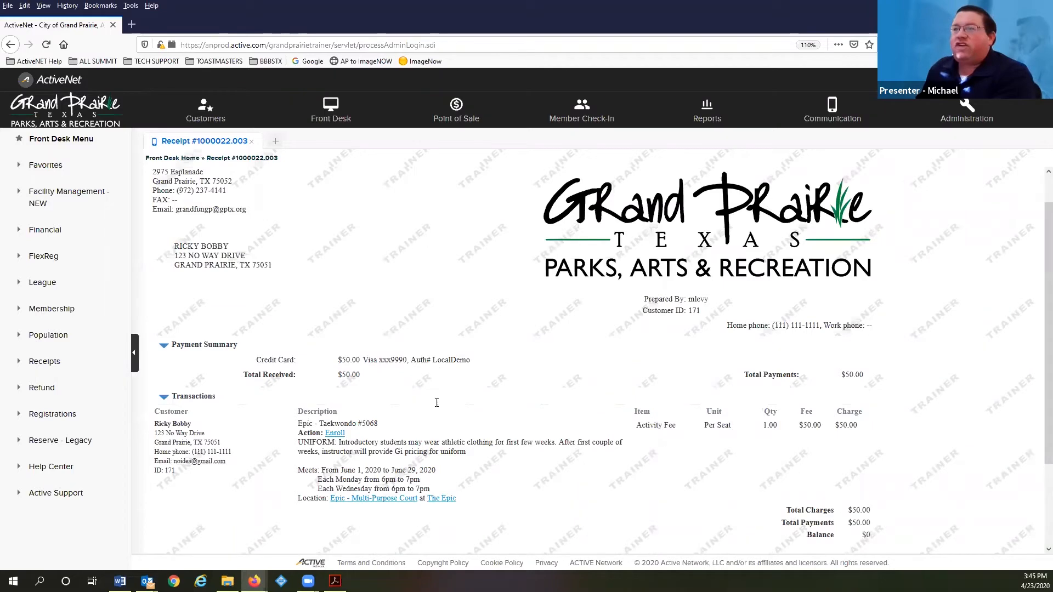
scroll(437, 403, "down", 3)
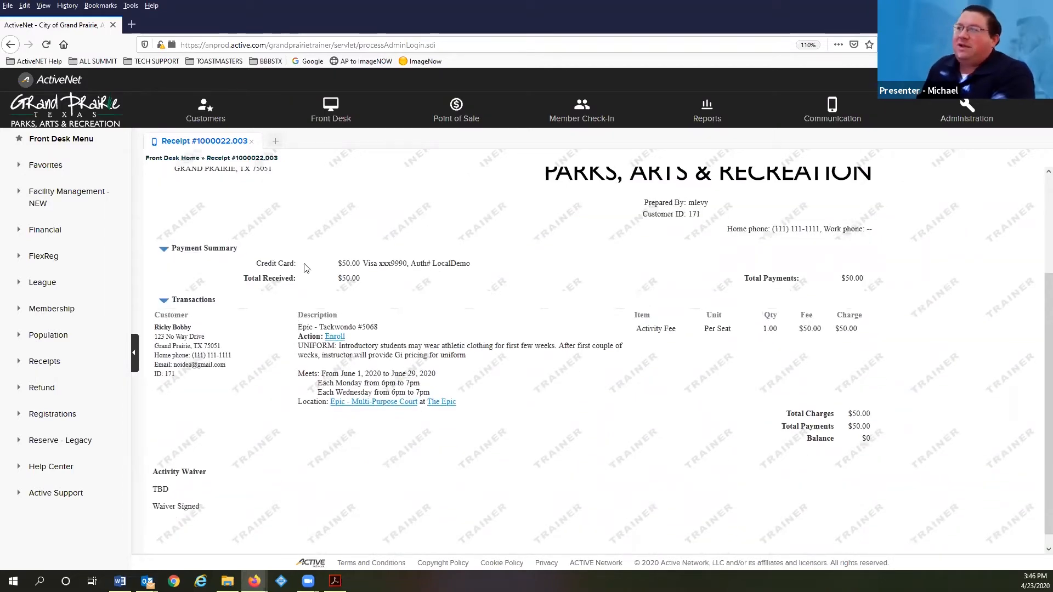
scroll(306, 267, "up", 4)
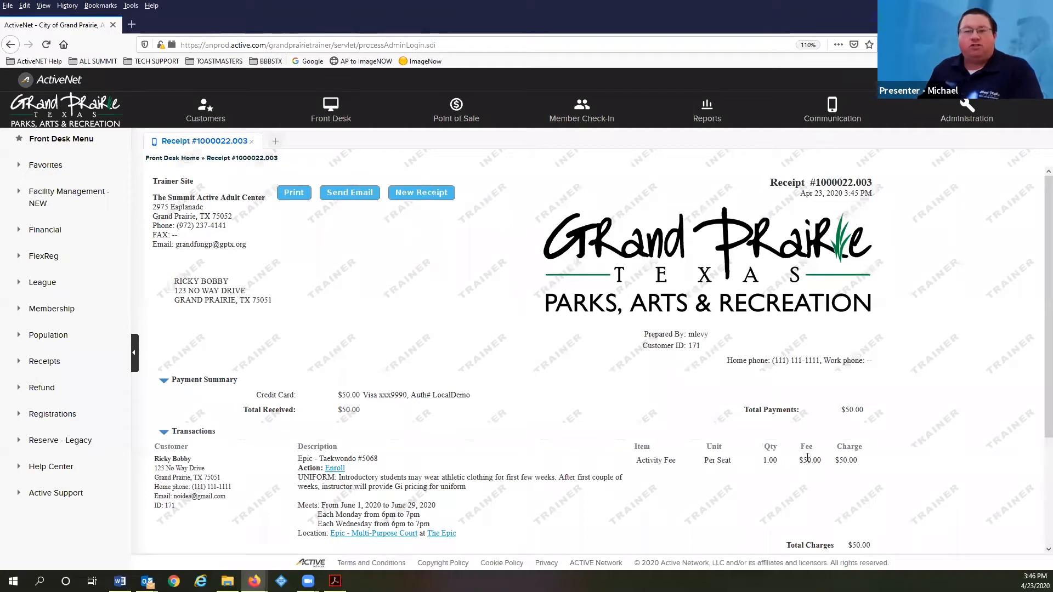
left_click(252, 142)
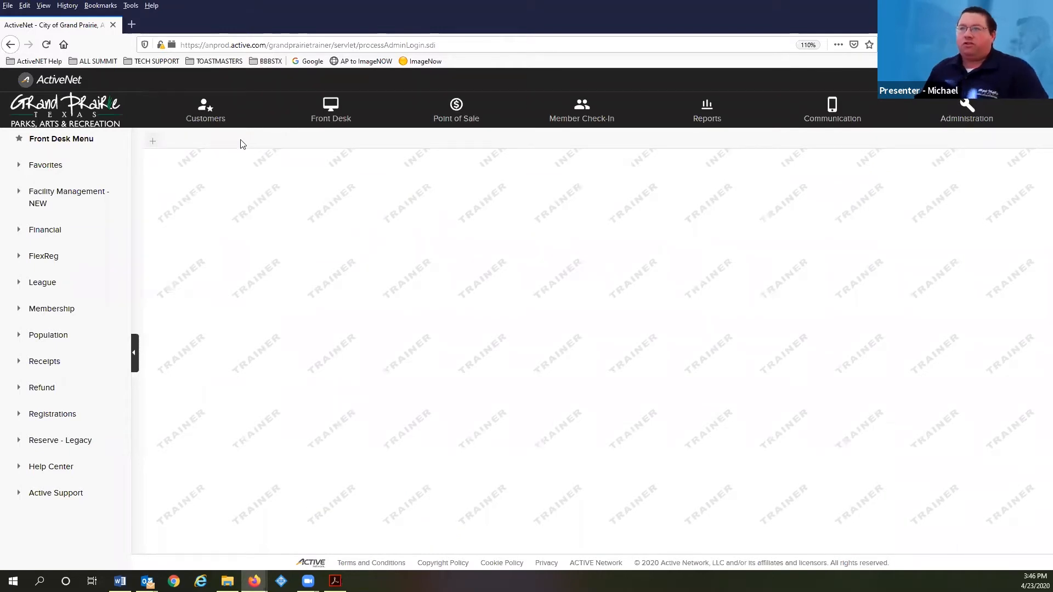
Reopen the customer's record to see Epic - Taekwondo #5068 on Jun 1, 2020 under Upcoming Activities
left_click(206, 110)
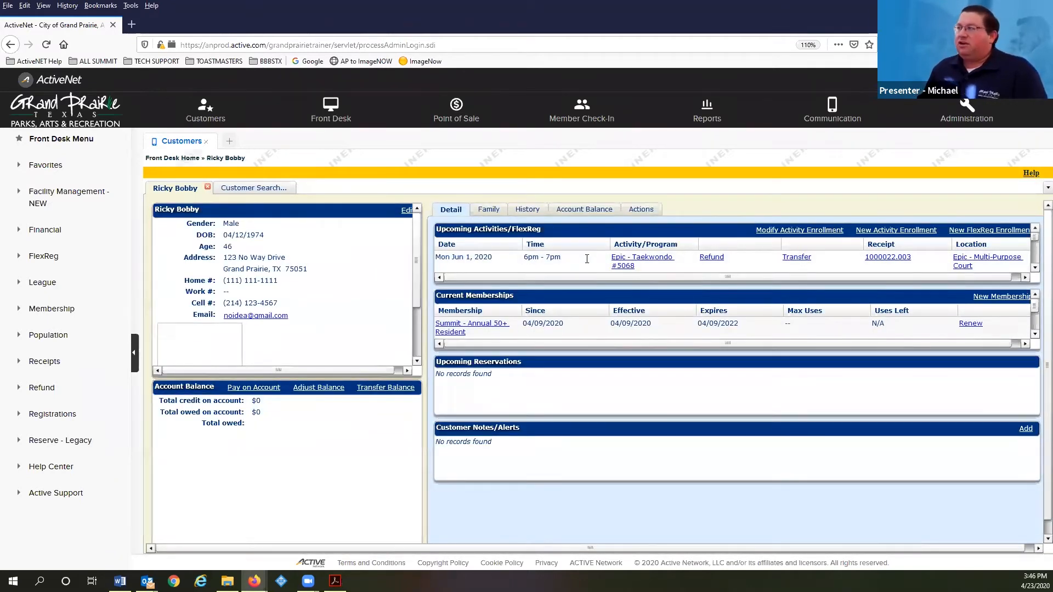
scroll(674, 254, "down", 3)
scroll(675, 253, "up", 3)
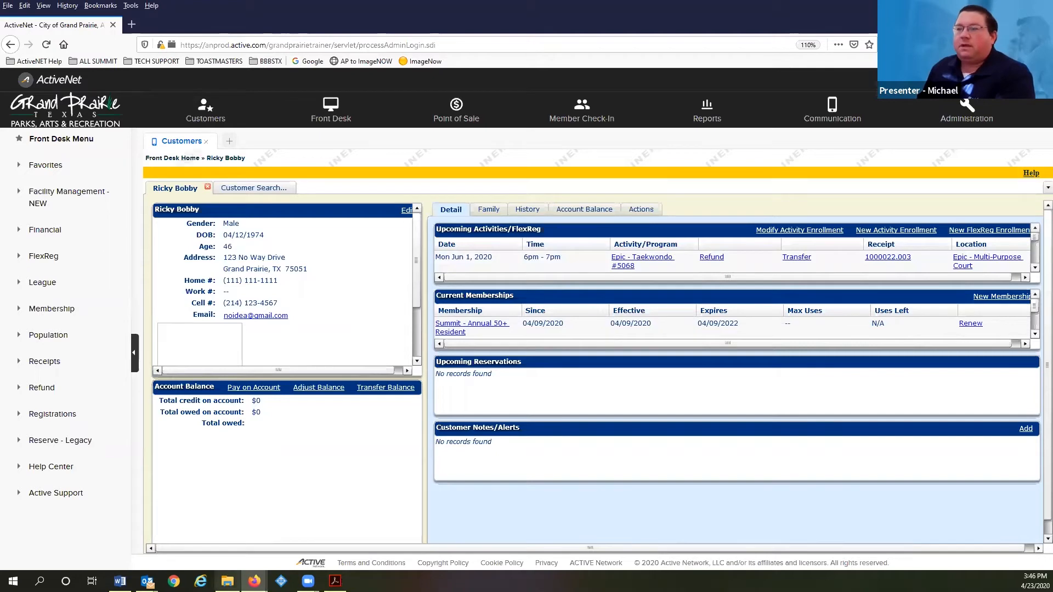
left_click(335, 581)
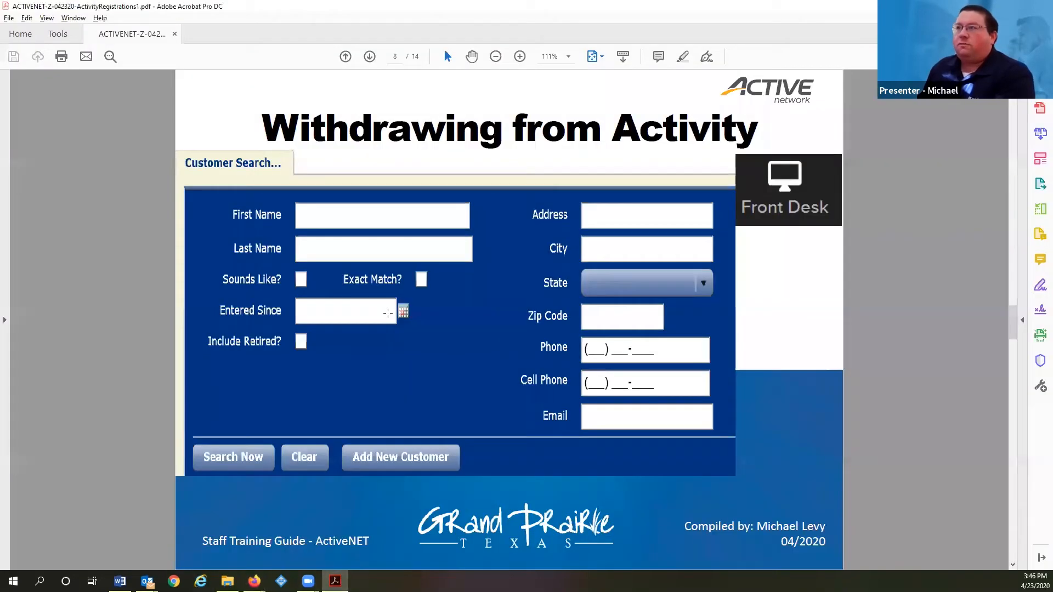
scroll(273, 205, "up", 1)
scroll(273, 205, "down", 1)
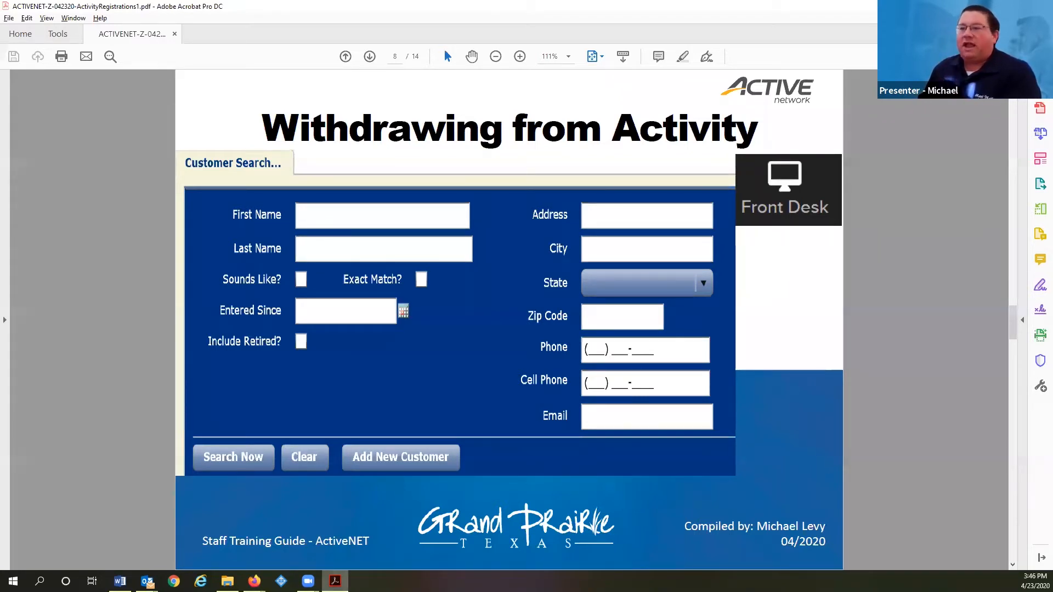
mouse_move(336, 581)
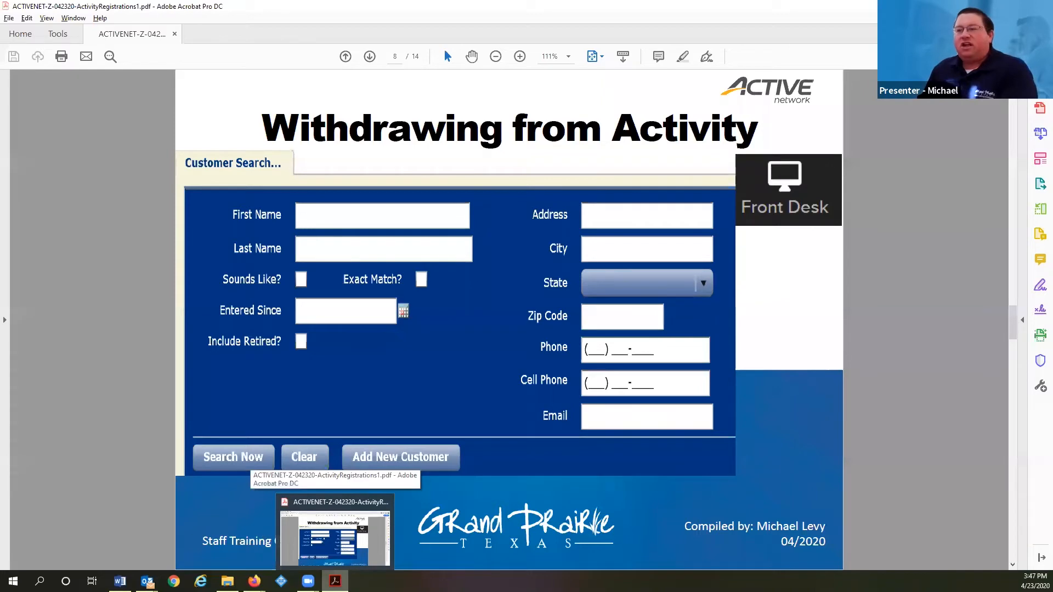
mouse_move(254, 582)
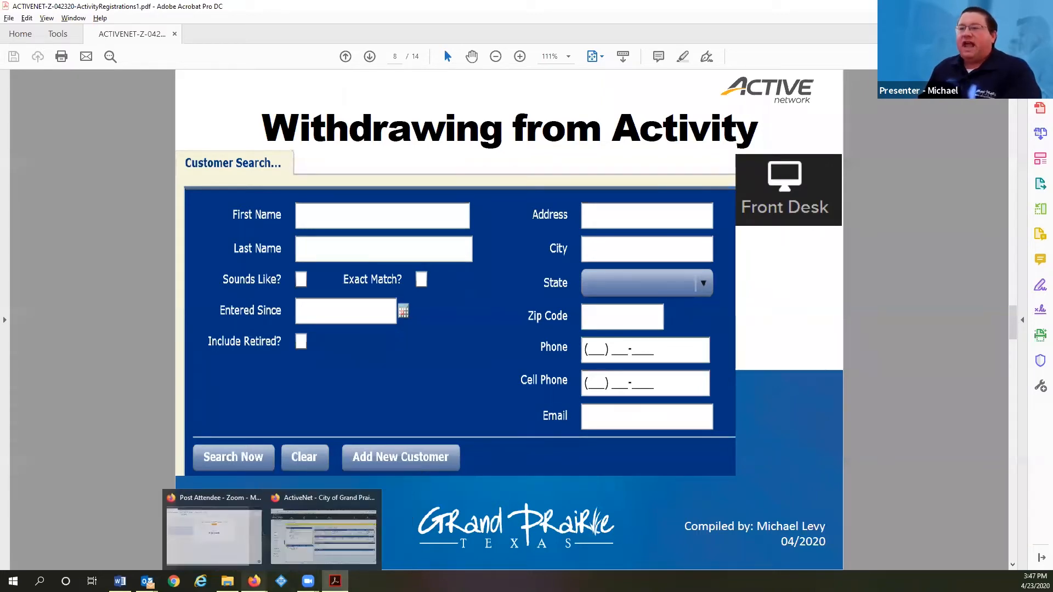
left_click(277, 560)
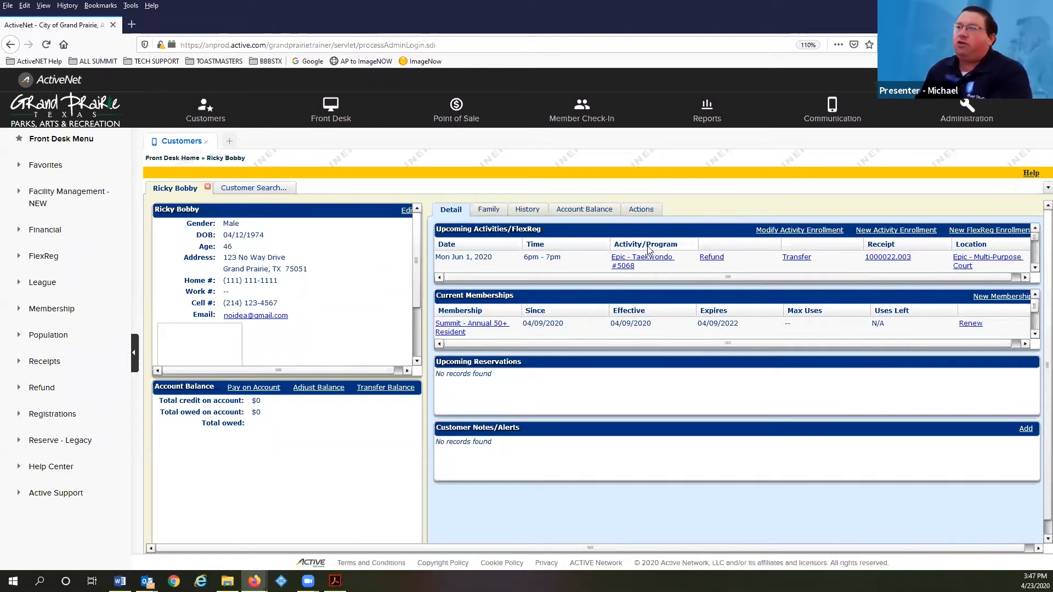
Begin refunding and withdrawing the Epic - Taekwondo #5068 enrollment, with 50.00 to refund
left_click(712, 258)
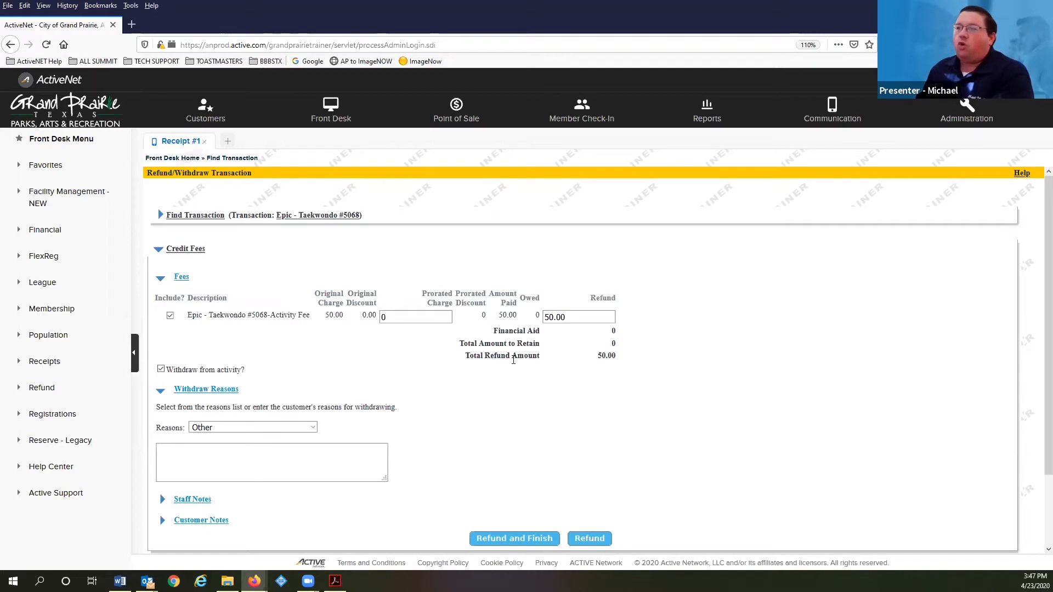
Set the withdrawal reason to Medical / Illness
left_click(301, 428)
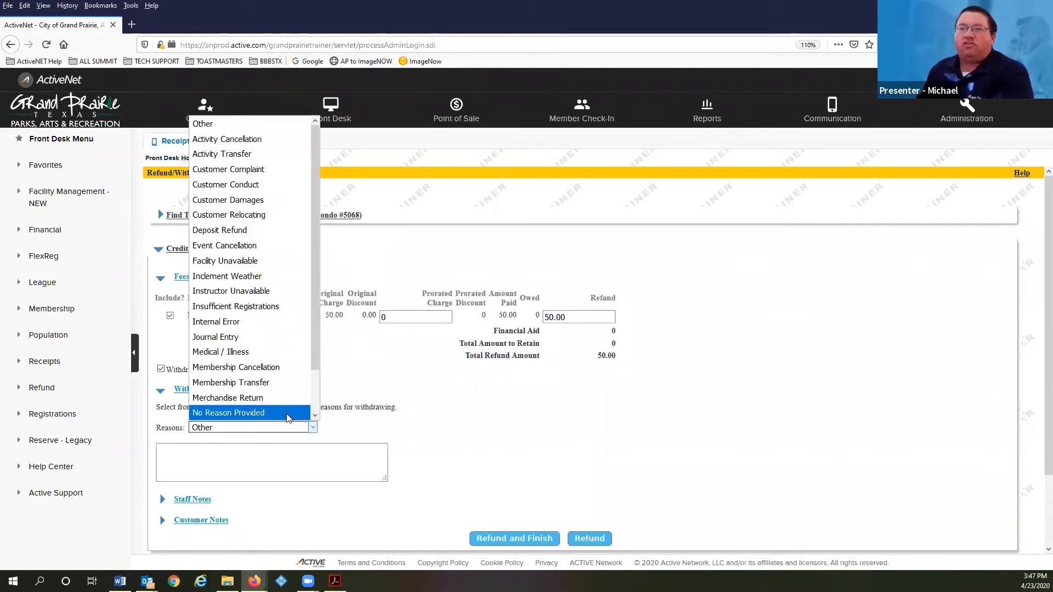
left_click(263, 353)
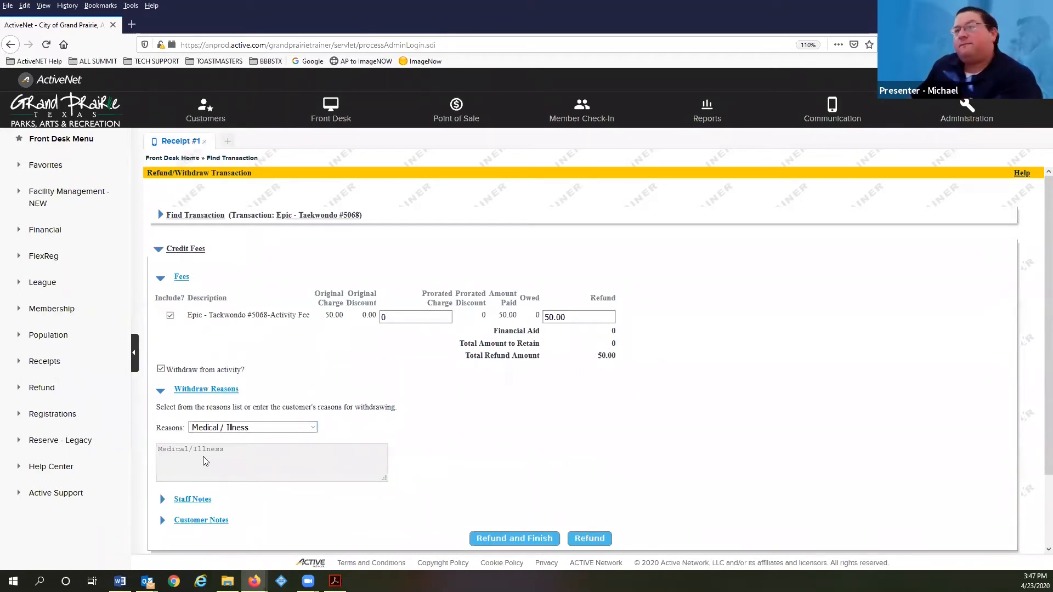
scroll(320, 470, "down", 3)
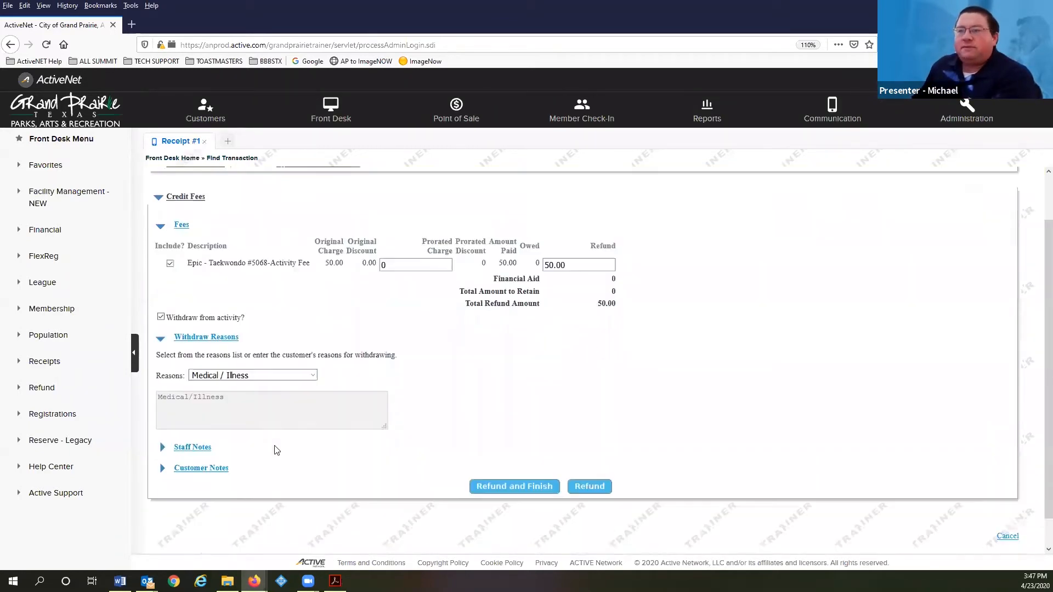
Expand staff and customer notes, leaving both standard notes blank
left_click(195, 418)
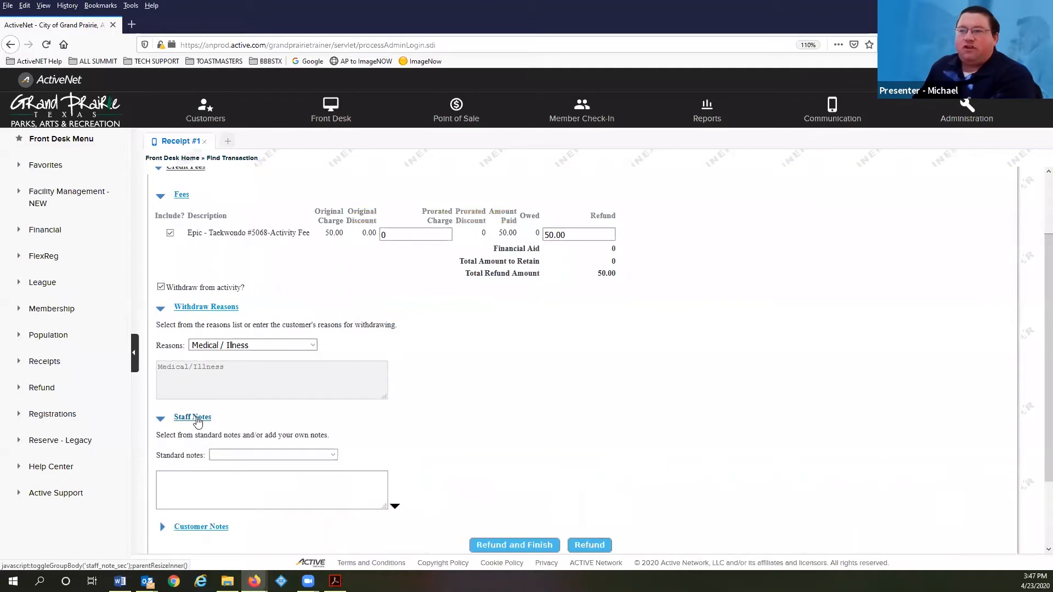
left_click(260, 455)
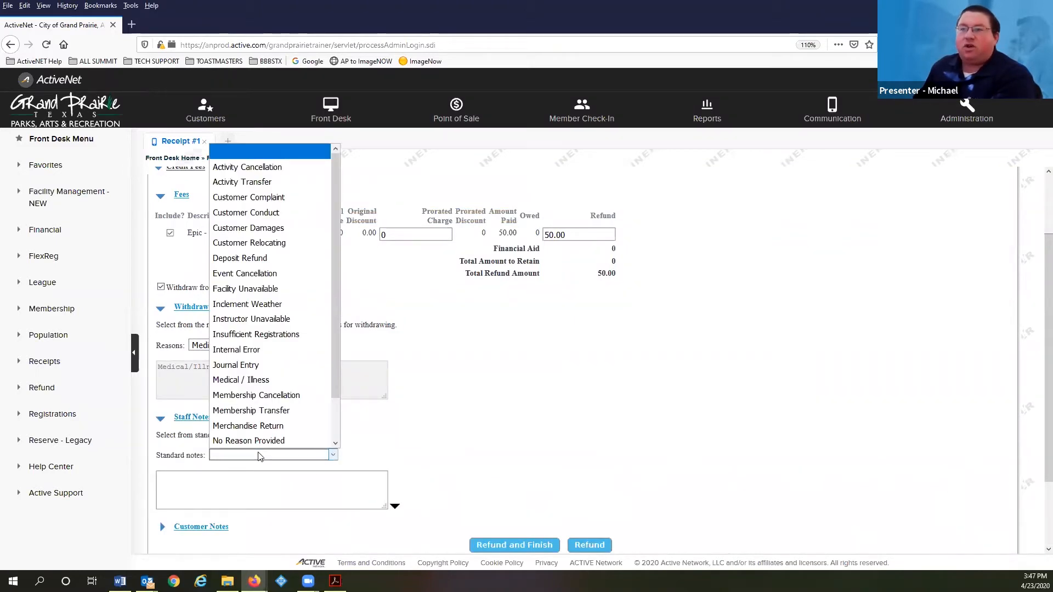
left_click(260, 455)
left_click(211, 528)
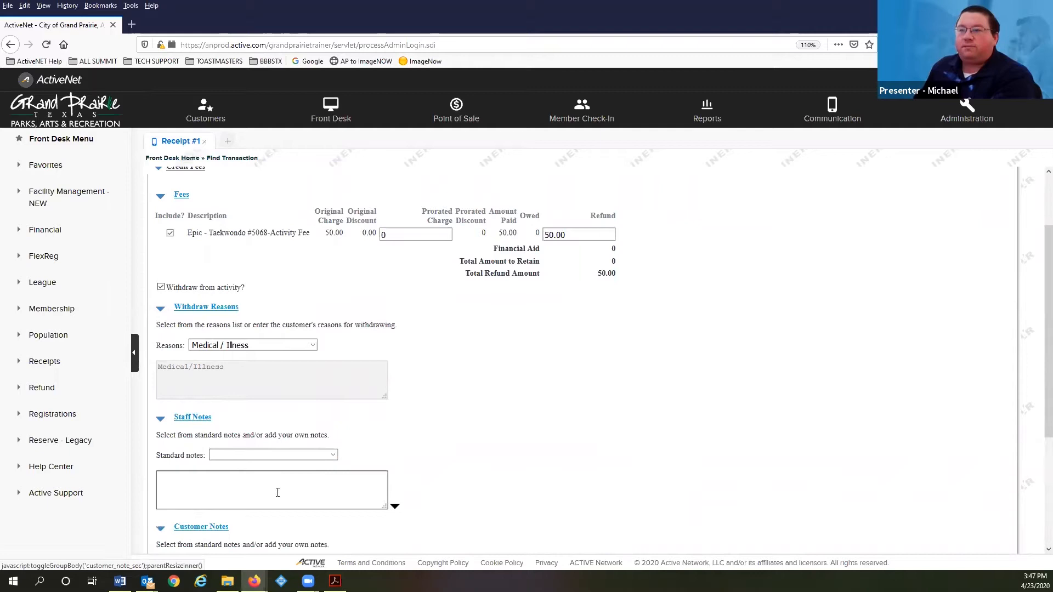
scroll(278, 493, "down", 5)
left_click(273, 387)
left_click(272, 388)
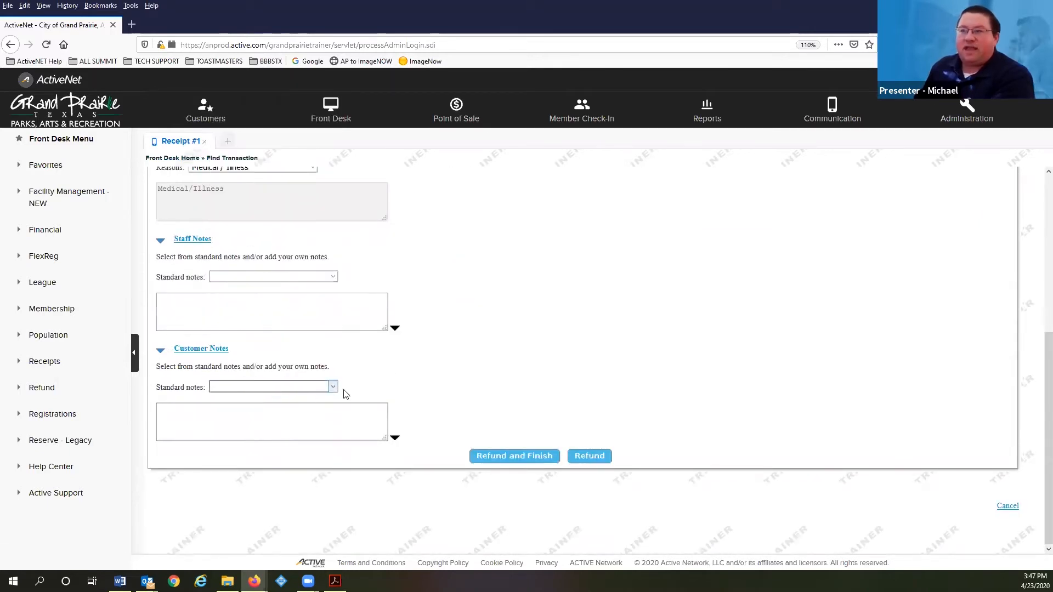
Submit the $50.00 withdrawal refund to continue to payment options
scroll(454, 396, "up", 5)
scroll(439, 397, "down", 1)
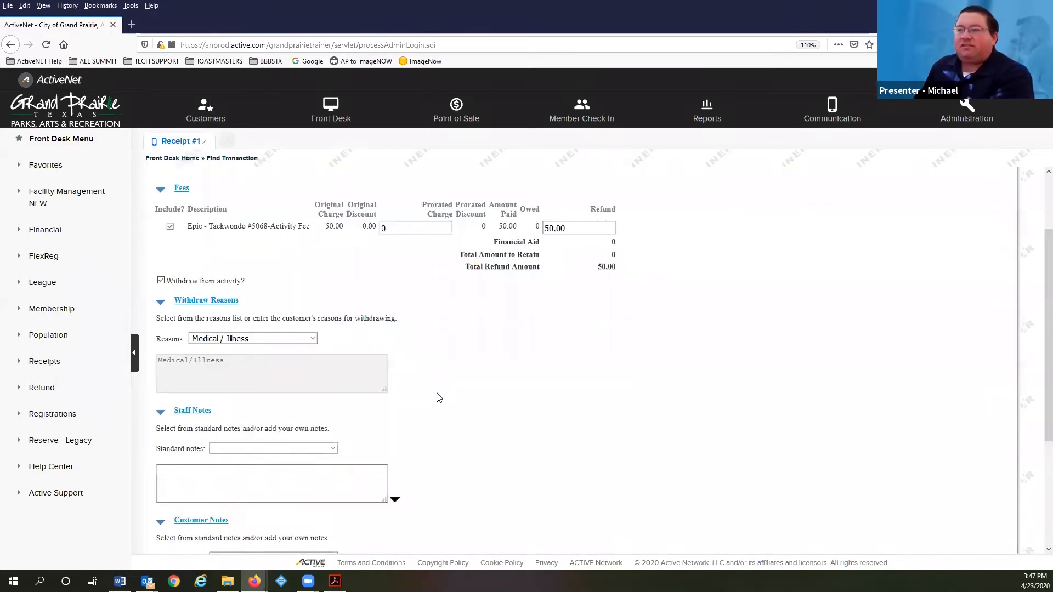
scroll(439, 398, "down", 2)
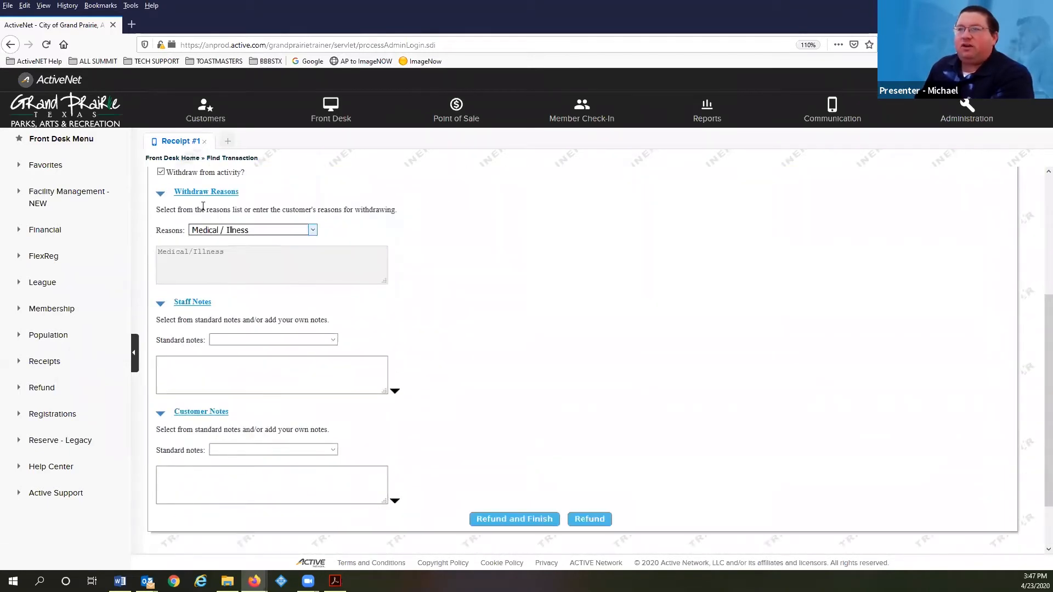
left_click(535, 519)
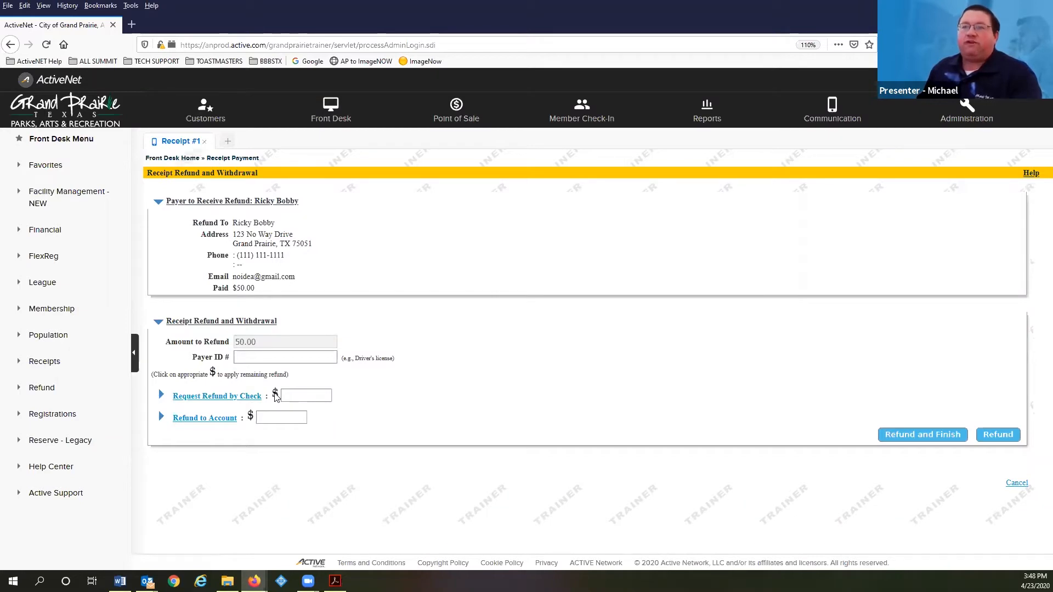
Refund the full 50.00 to account credit, producing Voucher #2000006.003
left_click(295, 395)
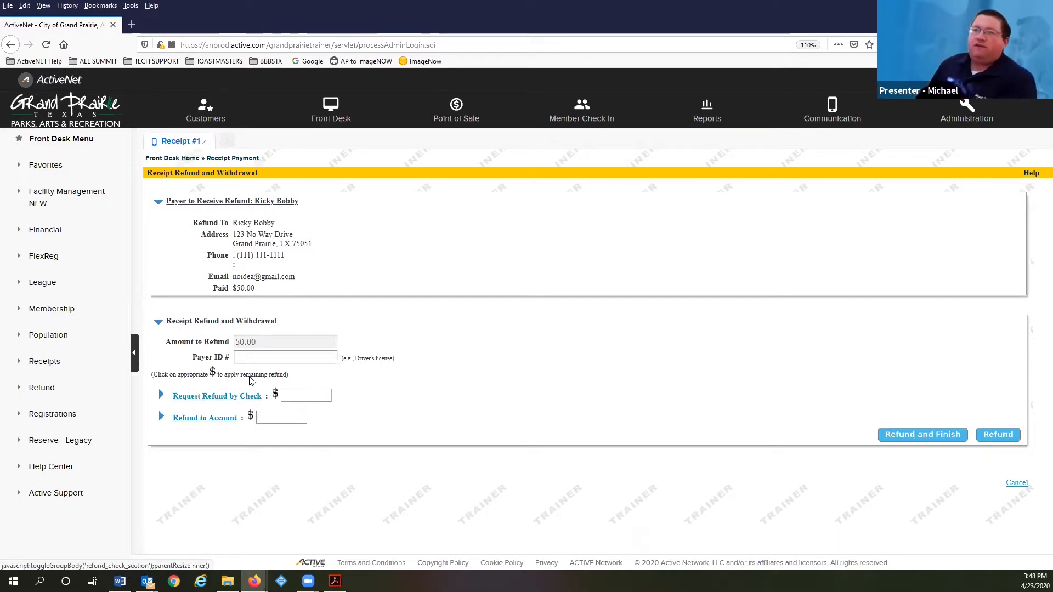
left_click(276, 418)
left_click(251, 417)
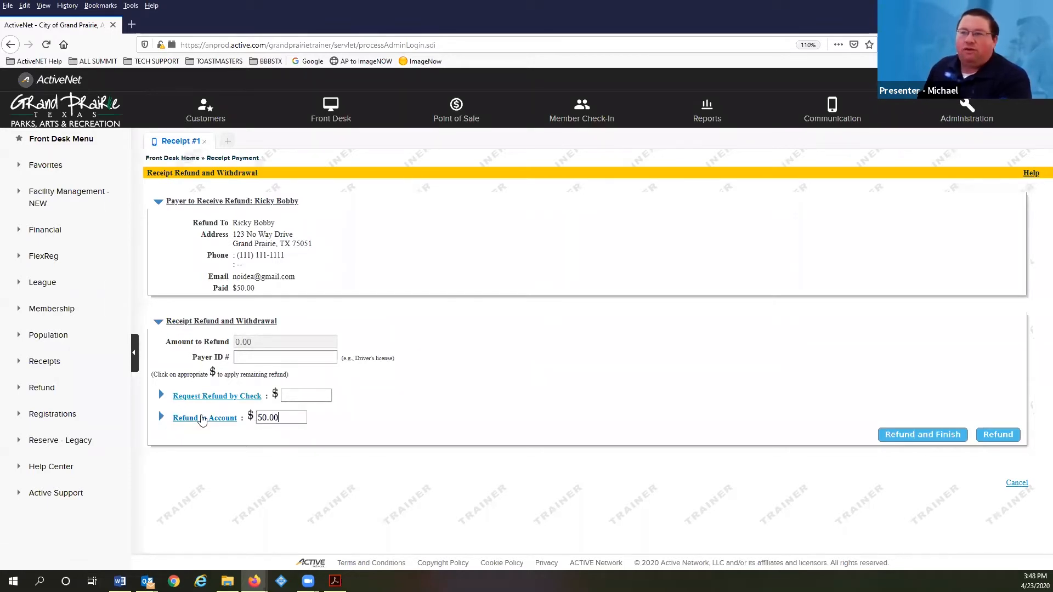
left_click(249, 415)
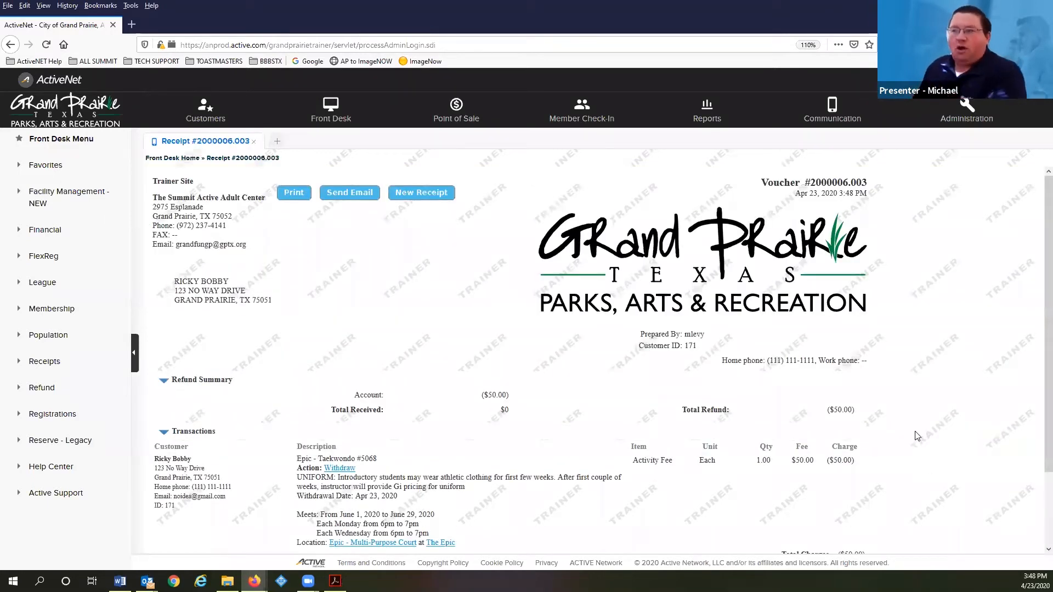
scroll(277, 283, "down", 3)
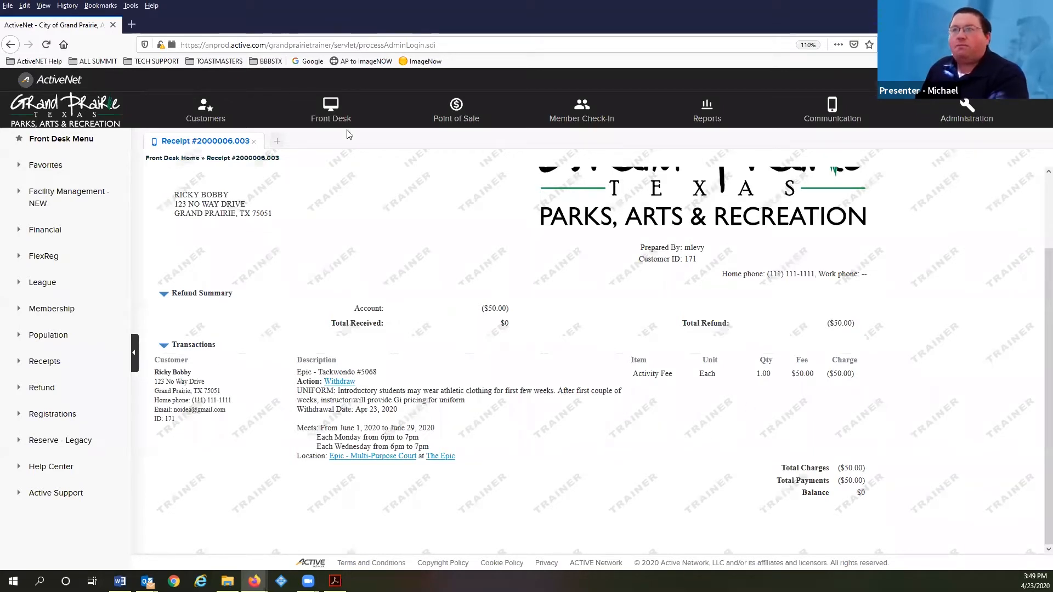
Go through Front Desk back to the customer's record showing a $50.00 credit
left_click(329, 104)
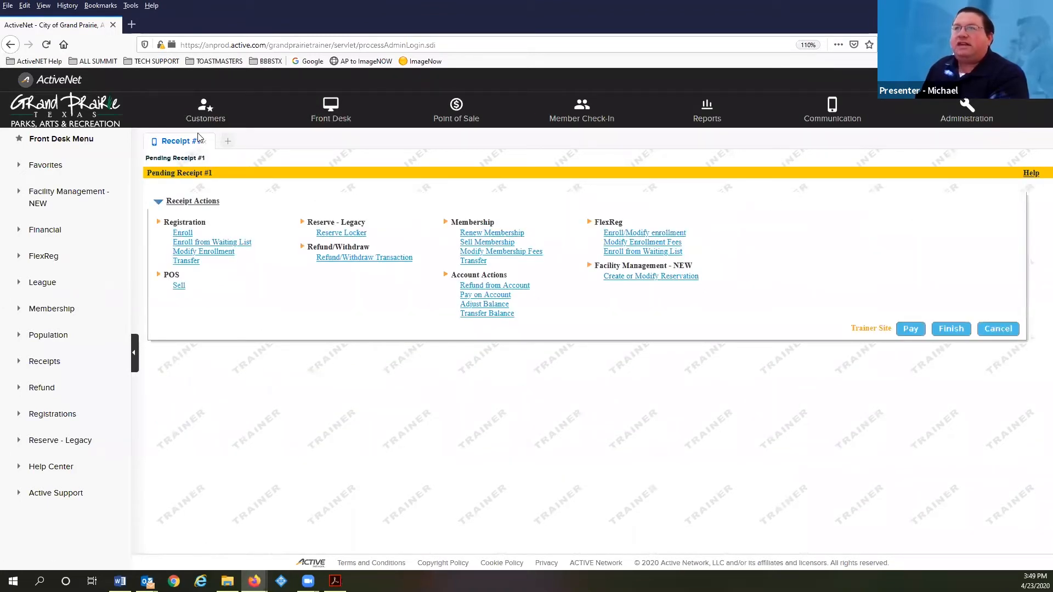
left_click(210, 115)
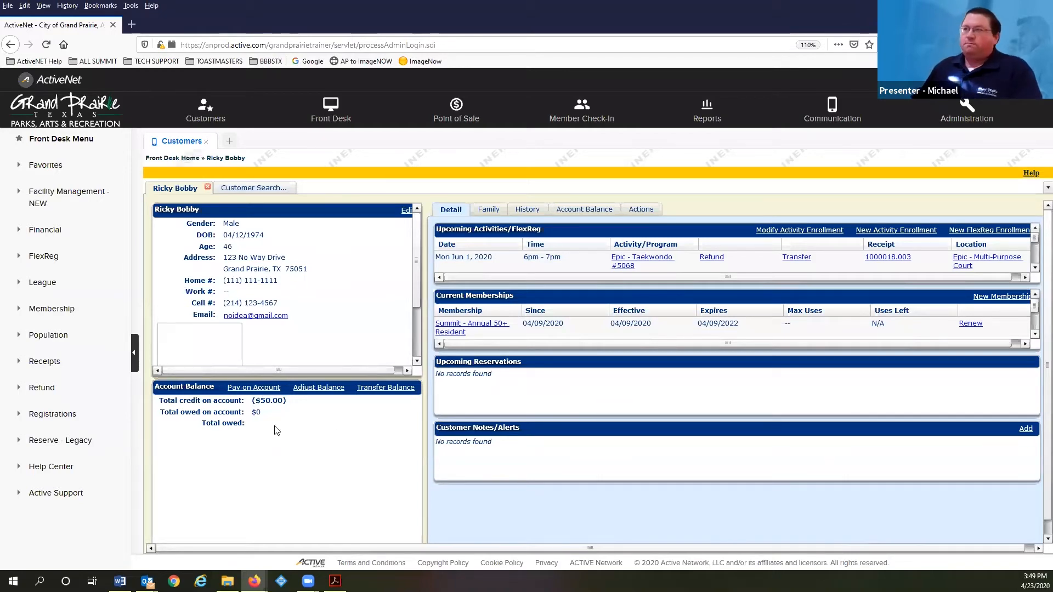
Bring up the Acrobat training guide at page 10, 'Transferring to an Activity'
left_click(335, 581)
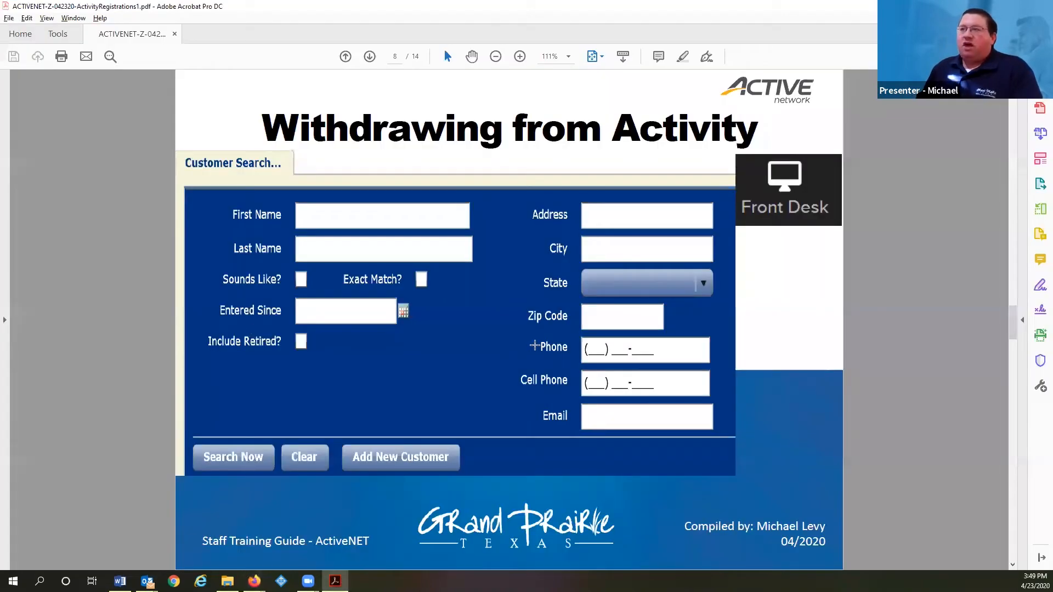
scroll(519, 353, "down", 1)
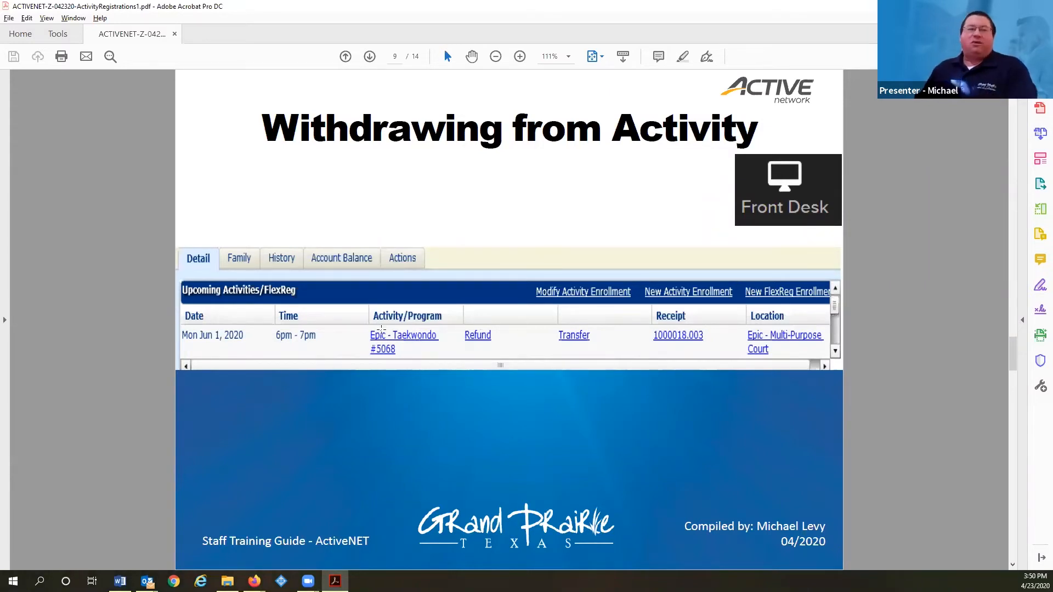
scroll(376, 203, "down", 1)
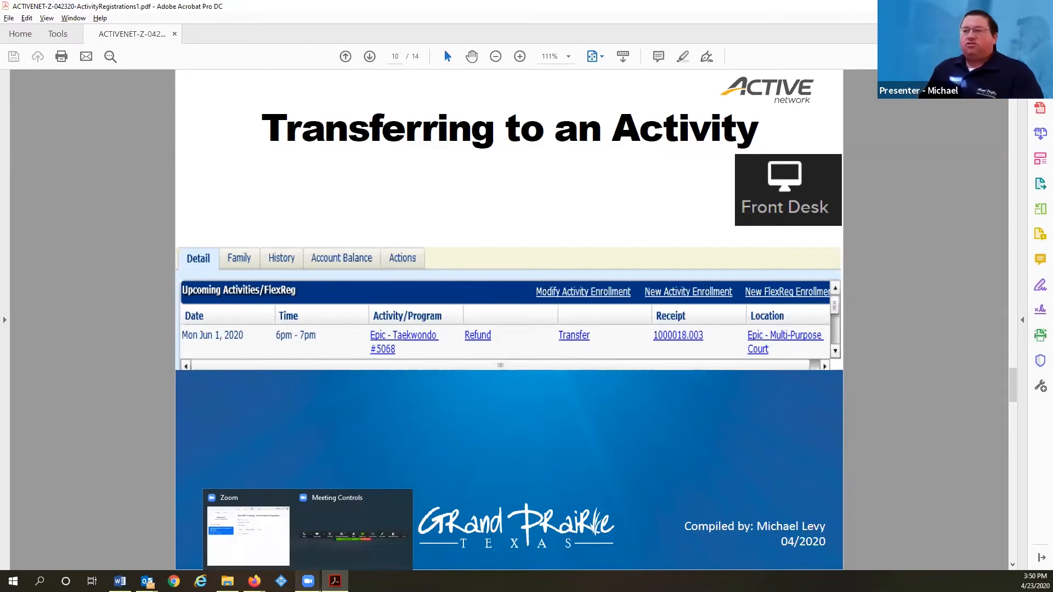
Back in ActiveNet, start a transfer of the second Epic - Taekwondo #5068 enrollment
left_click(288, 562)
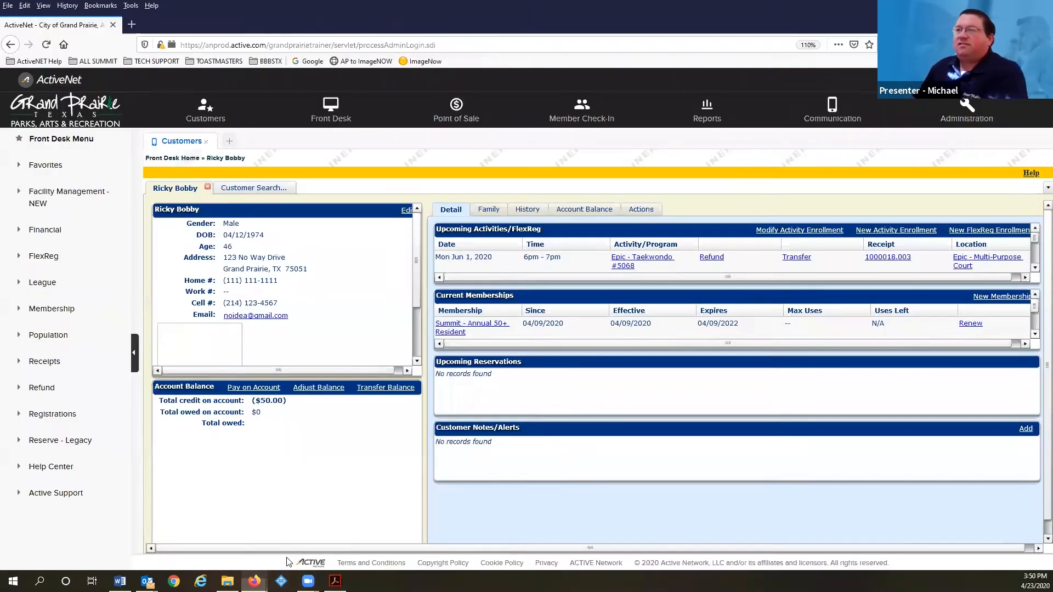
scroll(809, 261, "down", 2)
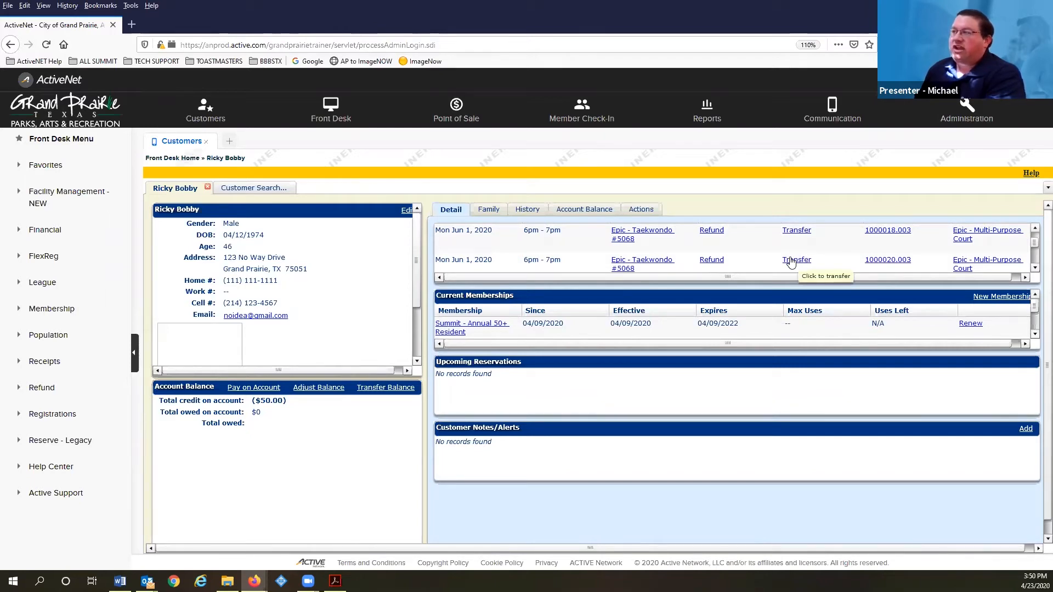
left_click(792, 263)
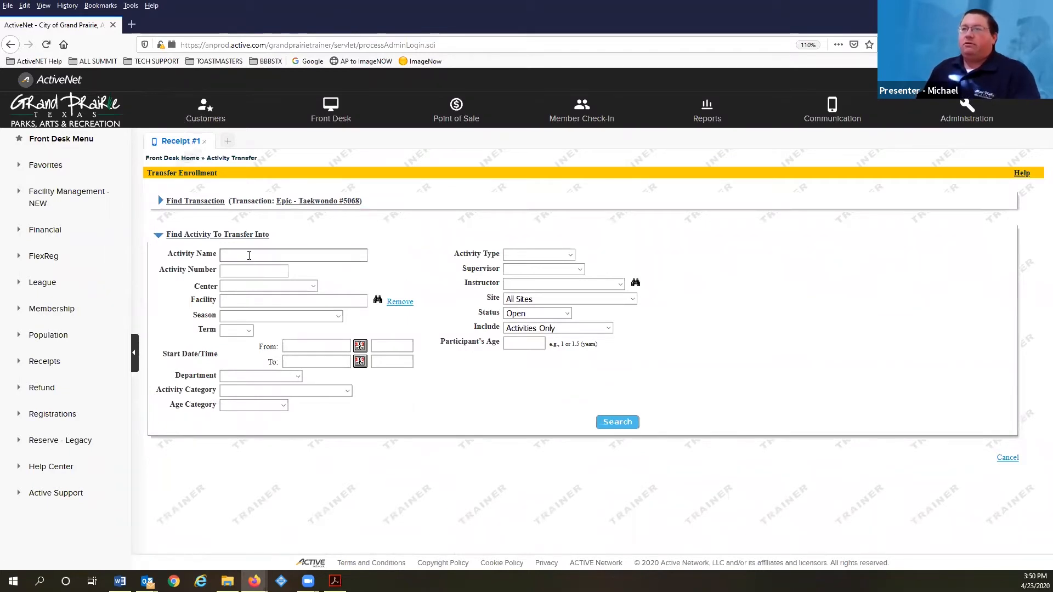
Try an activity name search for 'cyc', then clear it and dismiss the missing-criteria warning
left_click(249, 254)
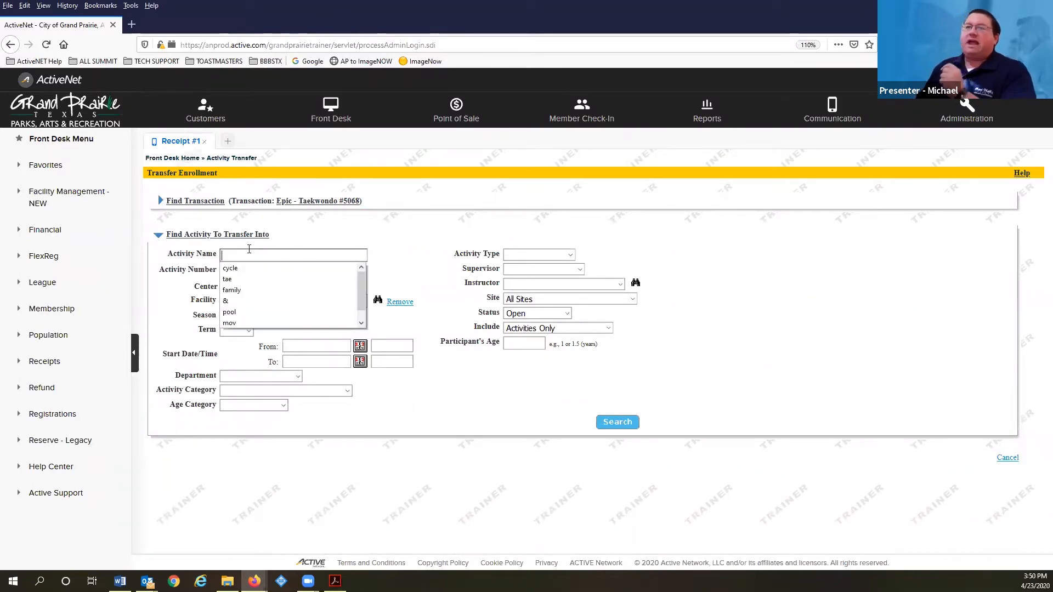
left_click(280, 257)
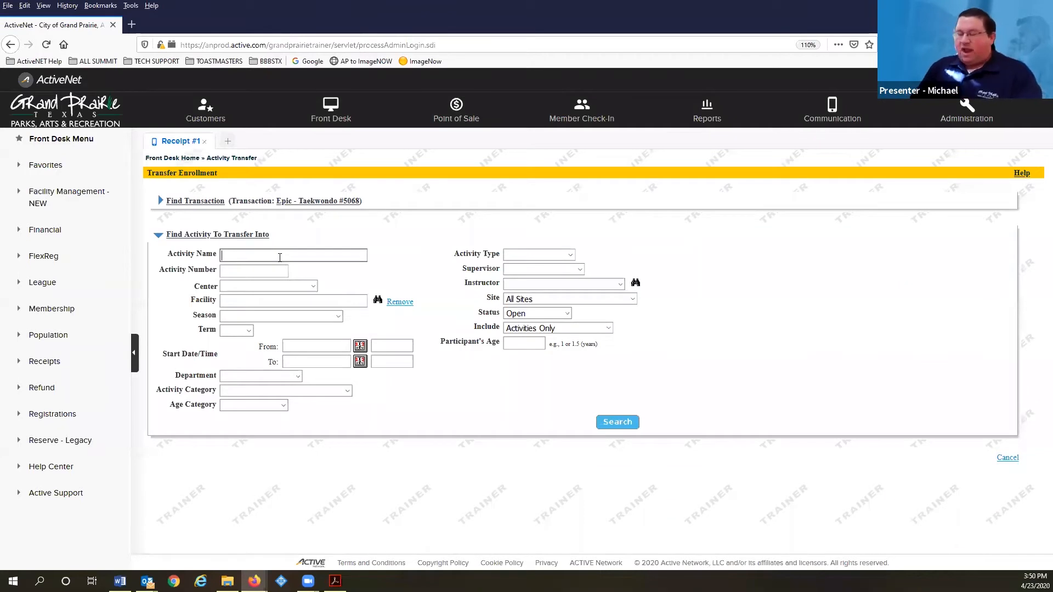
type("cyc")
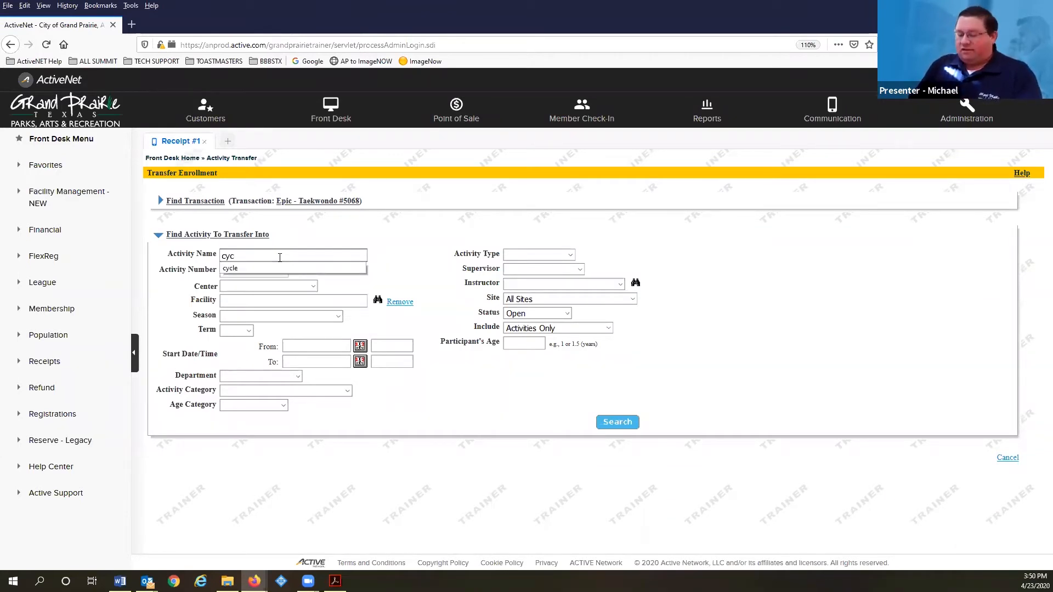
key("Down")
key("Return")
key("Return")
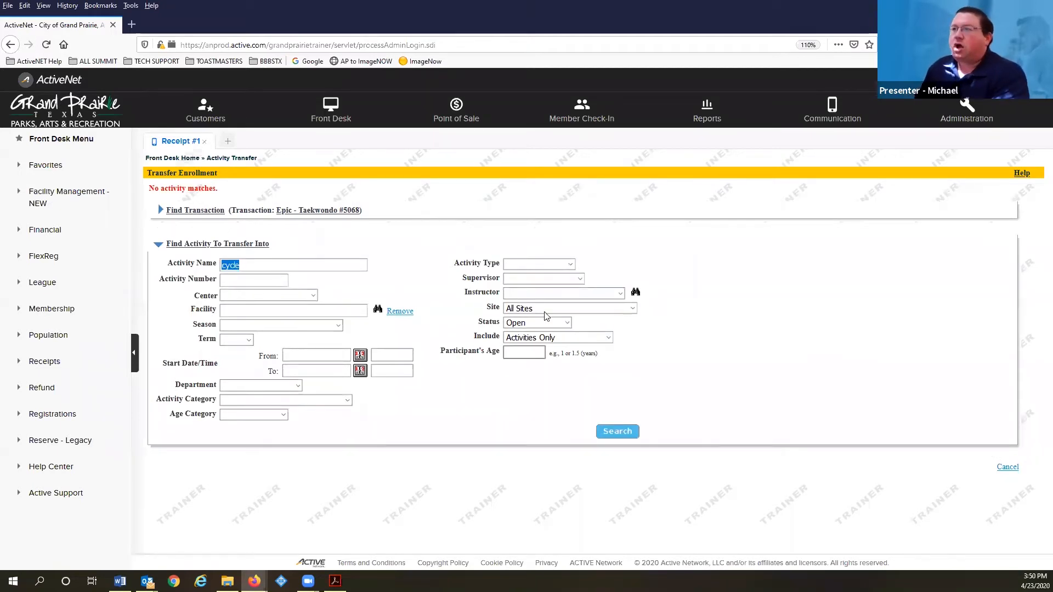
left_click_drag(270, 266, 187, 260)
left_click(185, 256)
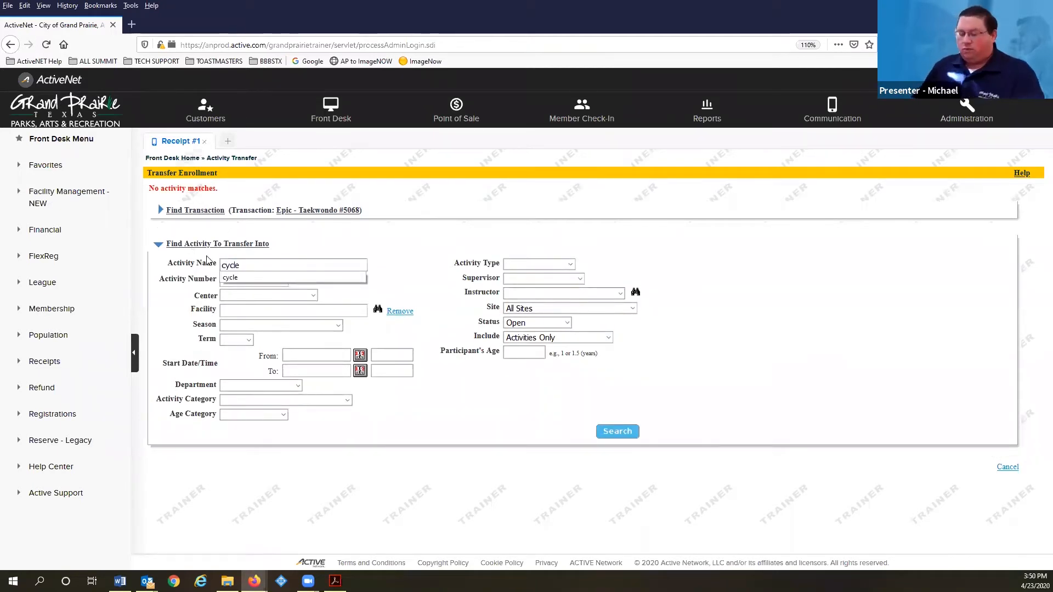
key("Delete")
key("Delete")
key("Delete")
key("Delete")
key("Delete")
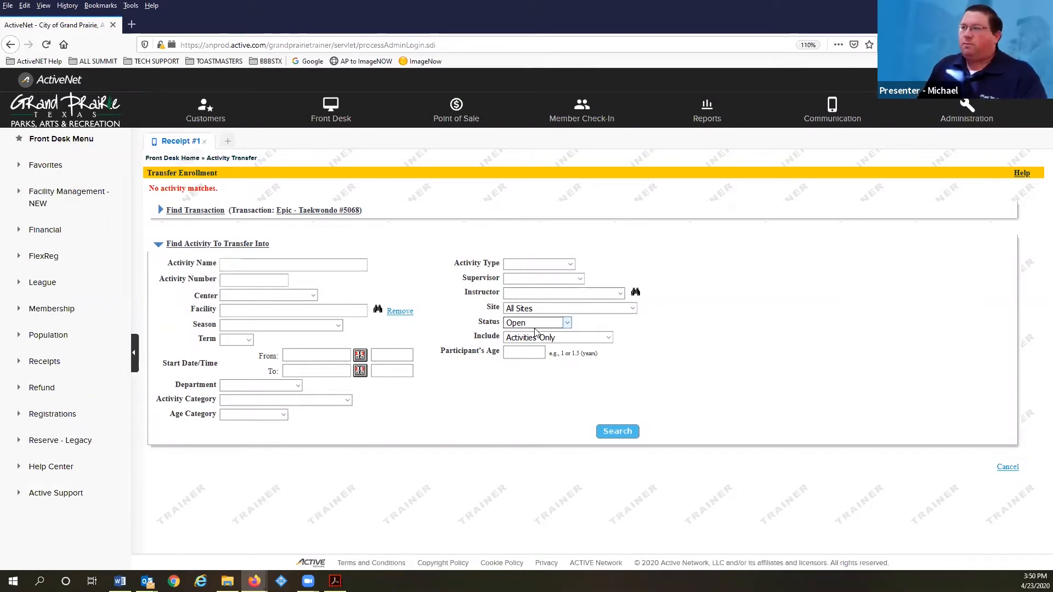
left_click(618, 433)
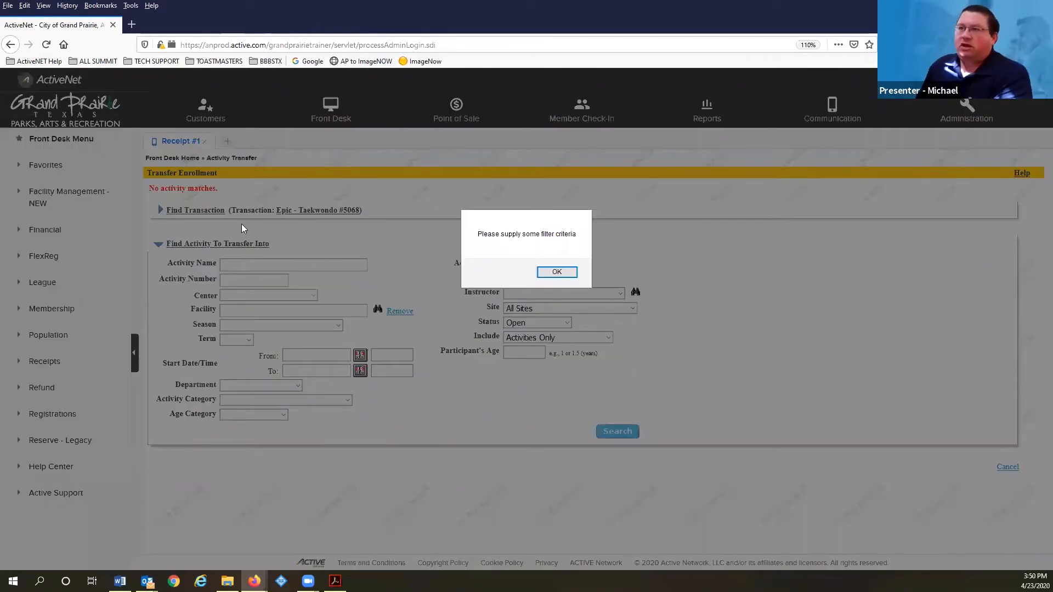
left_click(557, 272)
Search activities at The Summit Active Adult Center and pick Summit - Kettlebell Training
left_click(567, 308)
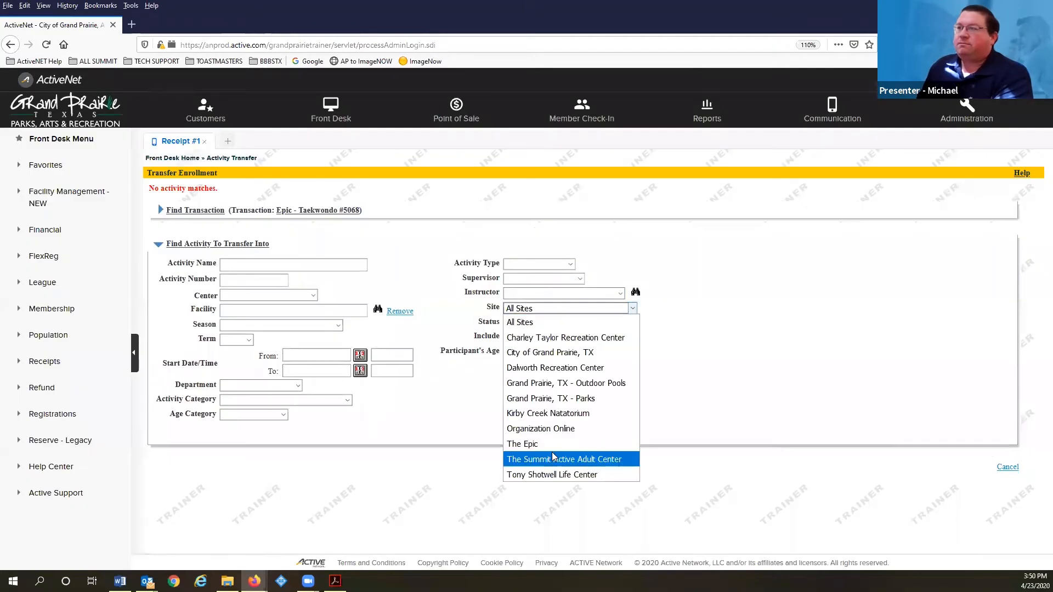
left_click(554, 458)
left_click(600, 433)
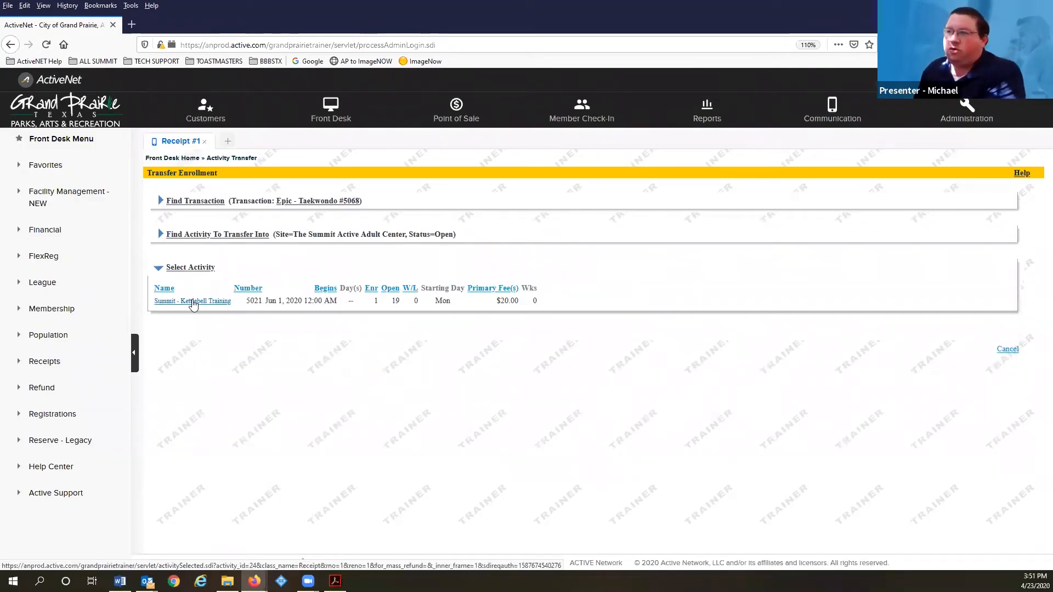
left_click(193, 303)
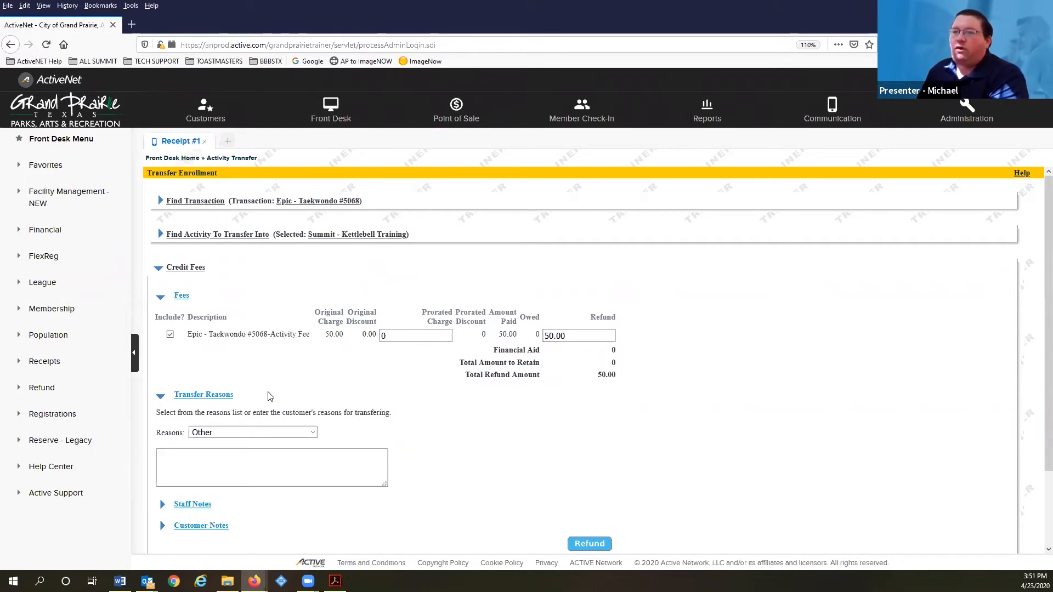
Set the transfer reason to Facility Unavailable, leaving staff and customer notes blank
scroll(189, 389, "down", 2)
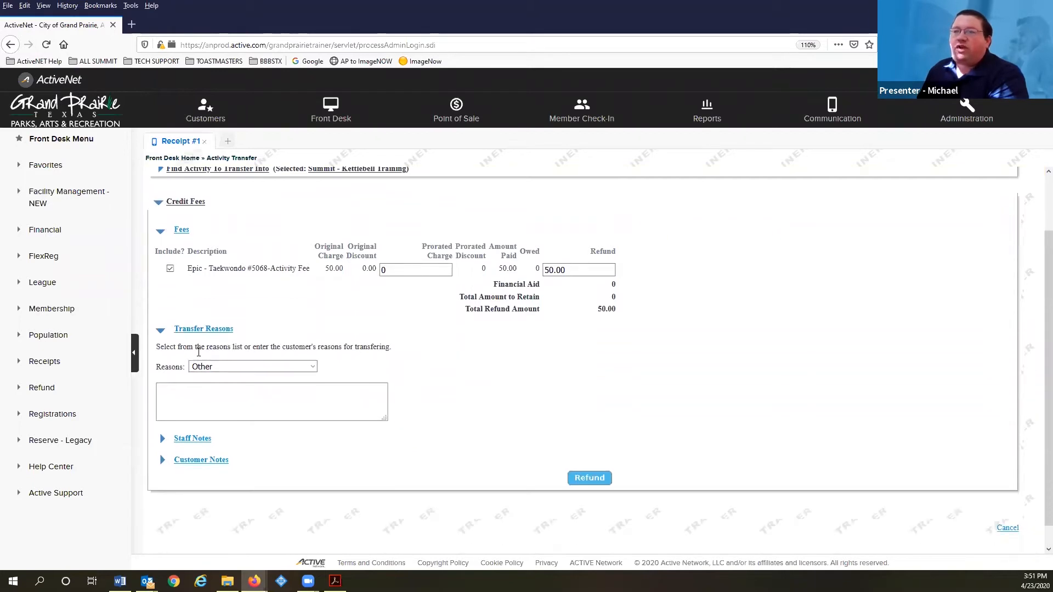
left_click(218, 373)
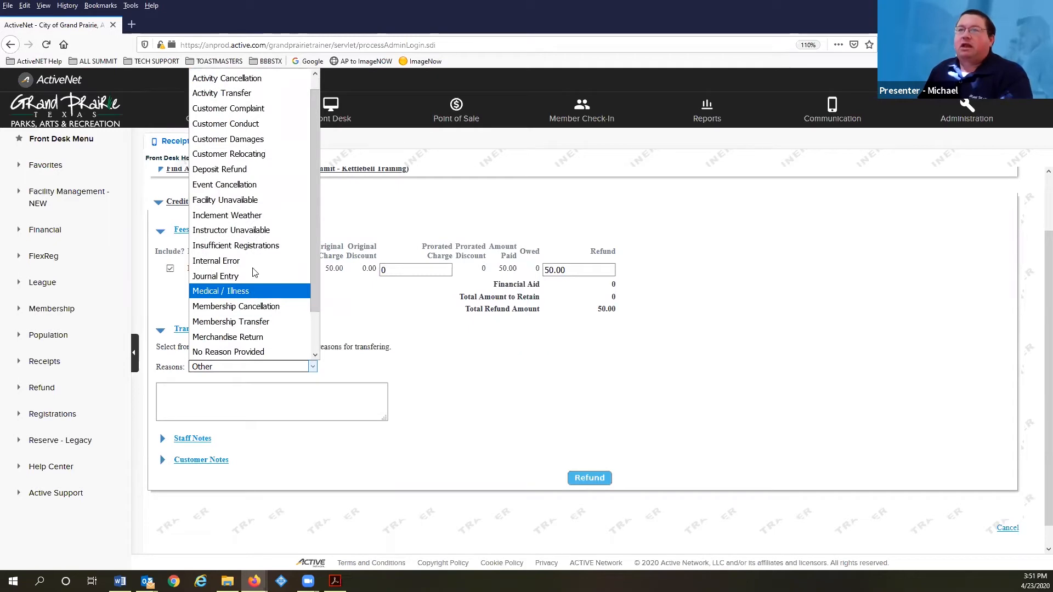
left_click(270, 204)
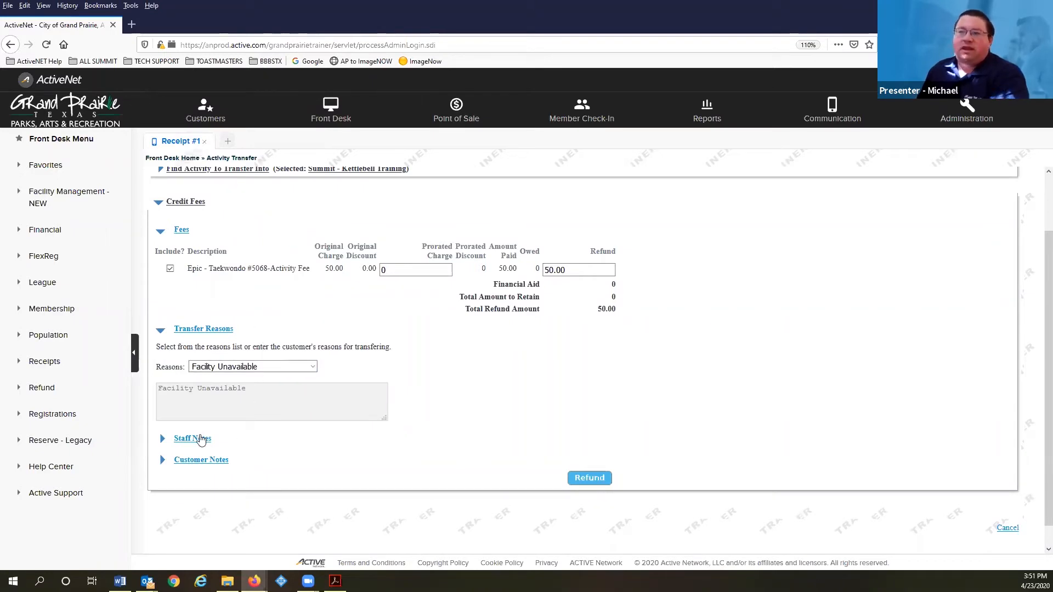
left_click(202, 438)
scroll(352, 428, "down", 3)
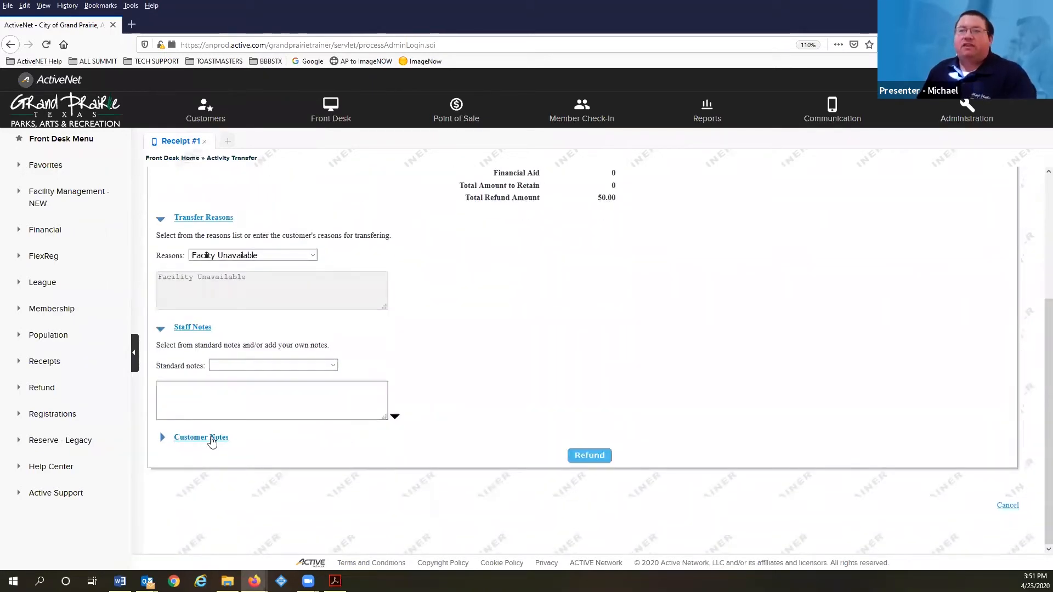
left_click(212, 437)
scroll(513, 387, "down", 3)
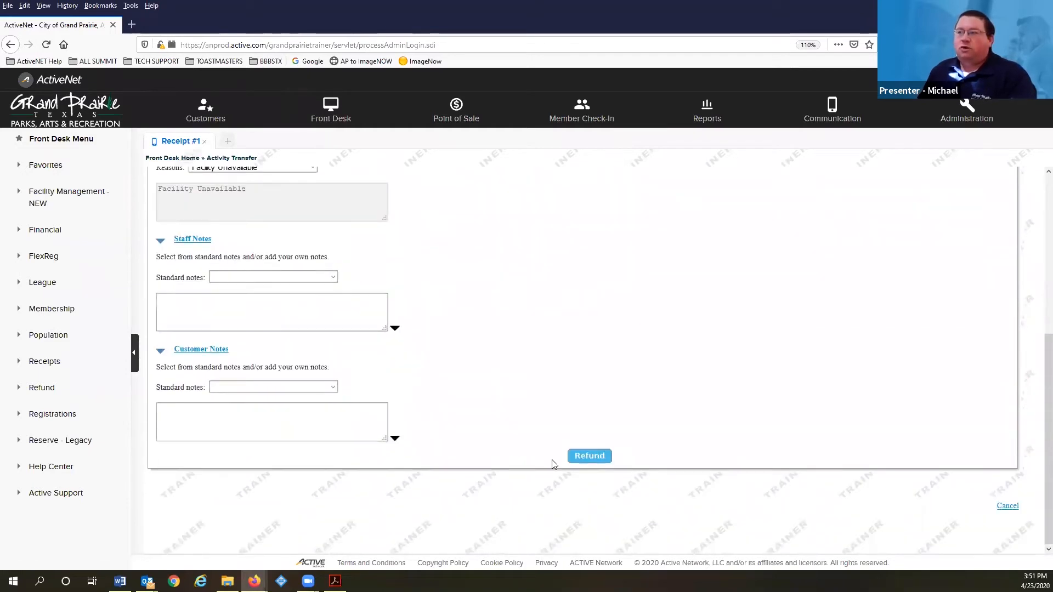
Credit the old Taekwondo fee and review Kettlebell fees with a -30.00 grand total
left_click(597, 453)
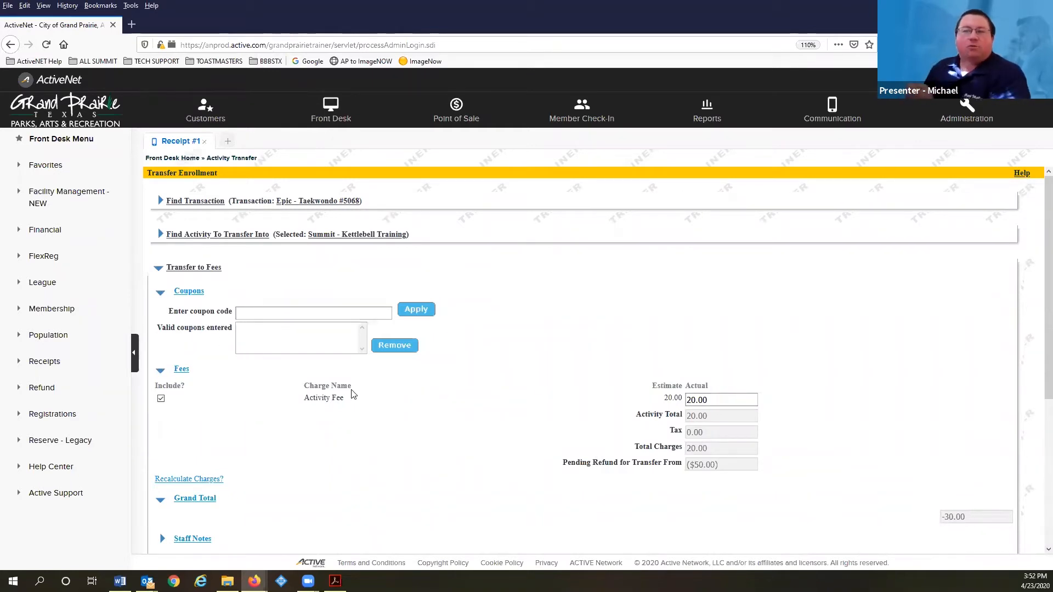
scroll(236, 326, "down", 1)
scroll(236, 326, "down", 2)
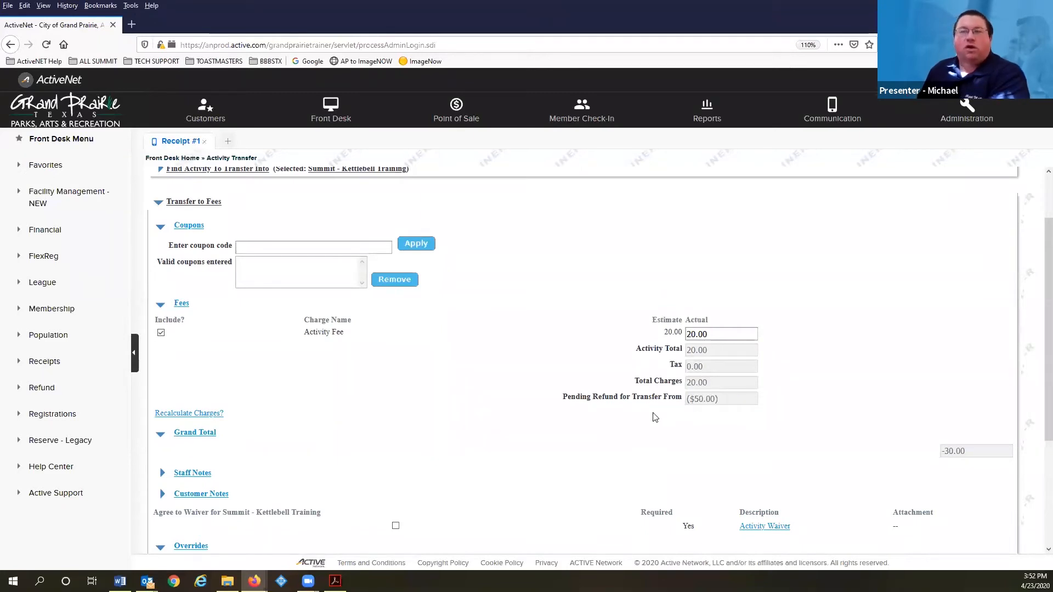
scroll(507, 412, "down", 3)
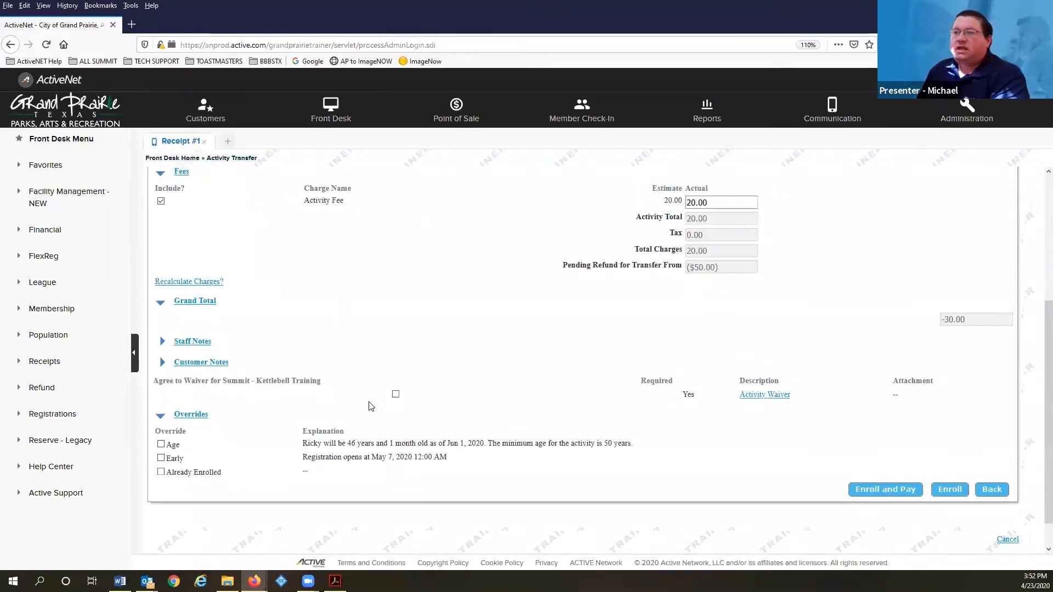
Agree to the Kettlebell Training waiver and check Age, Early and Already Enrolled overrides
left_click(396, 395)
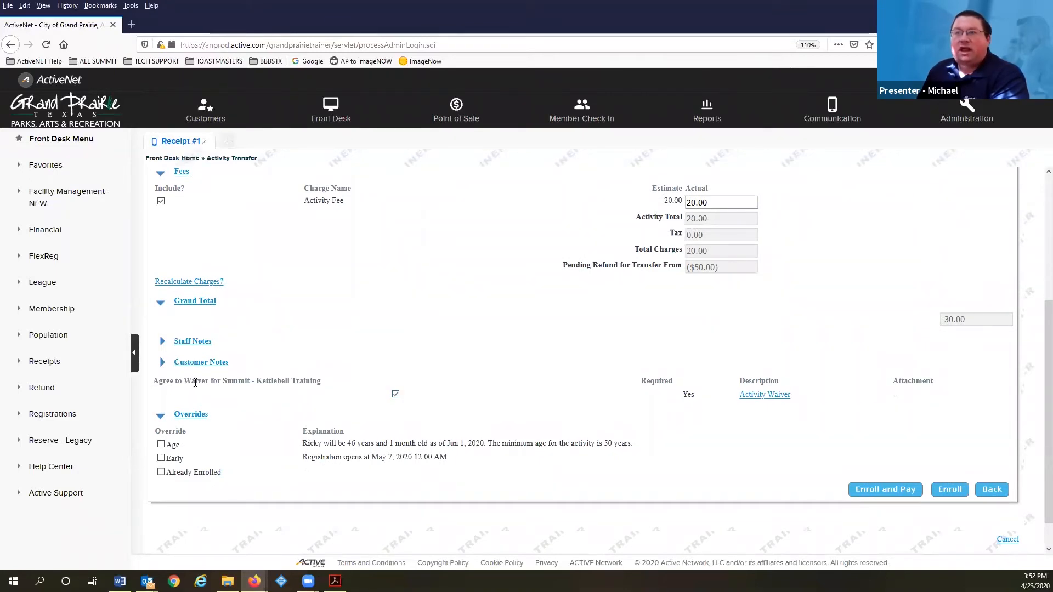
left_click(161, 444)
left_click(160, 458)
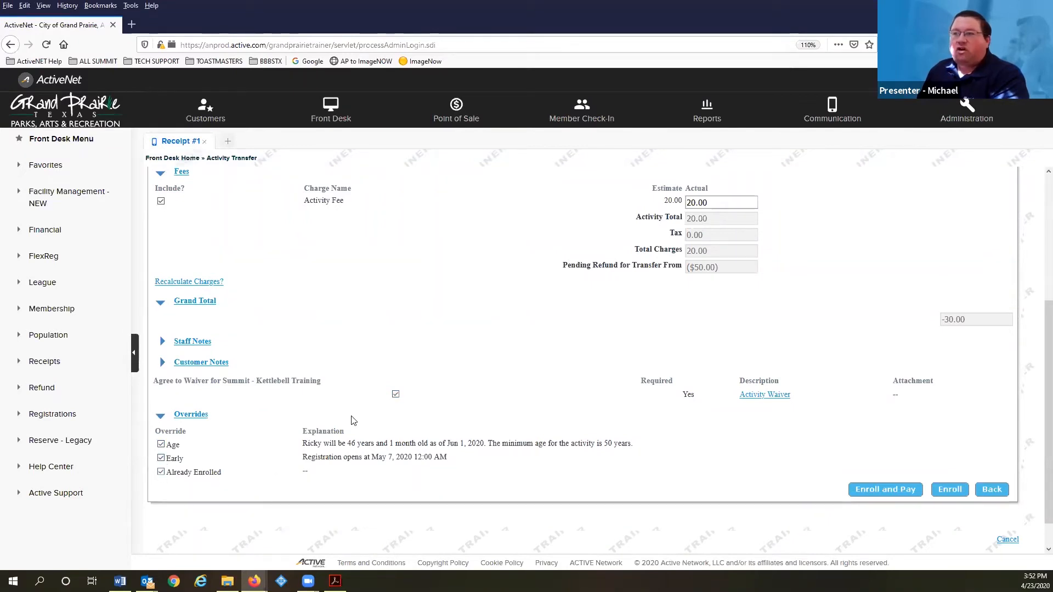
scroll(865, 447, "up", 2)
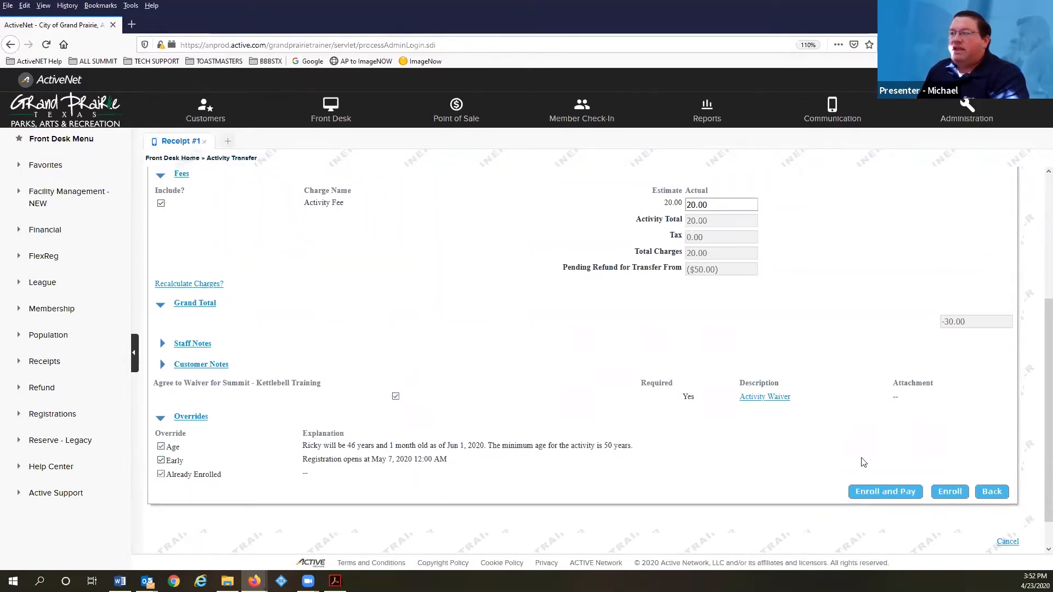
scroll(870, 524, "down", 3)
scroll(875, 498, "down", 1)
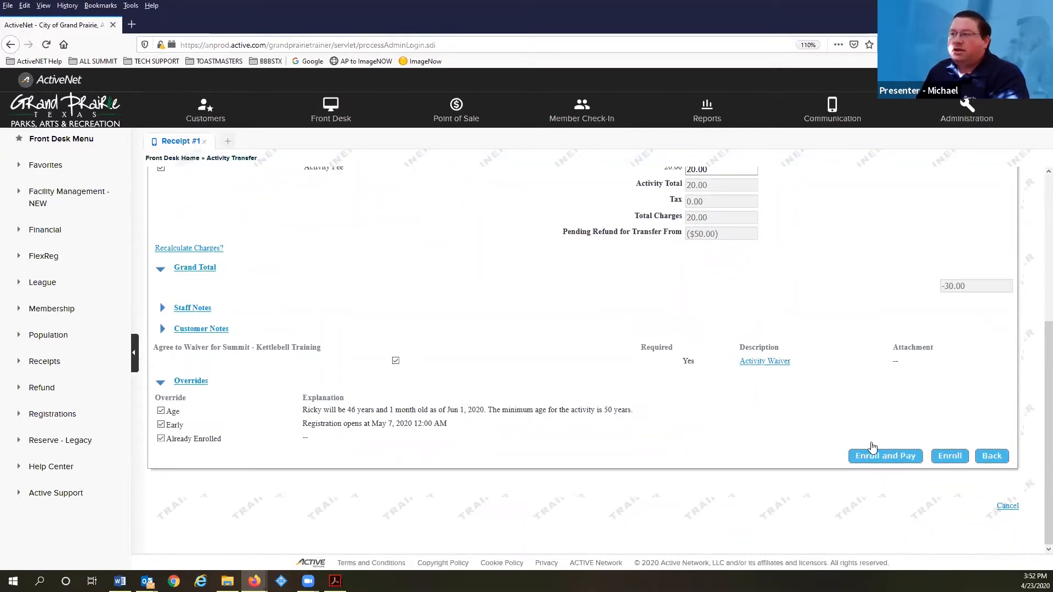
Enroll in Kettlebell Training and refund 30.00 to account, producing Voucher #2000007.003
left_click(898, 457)
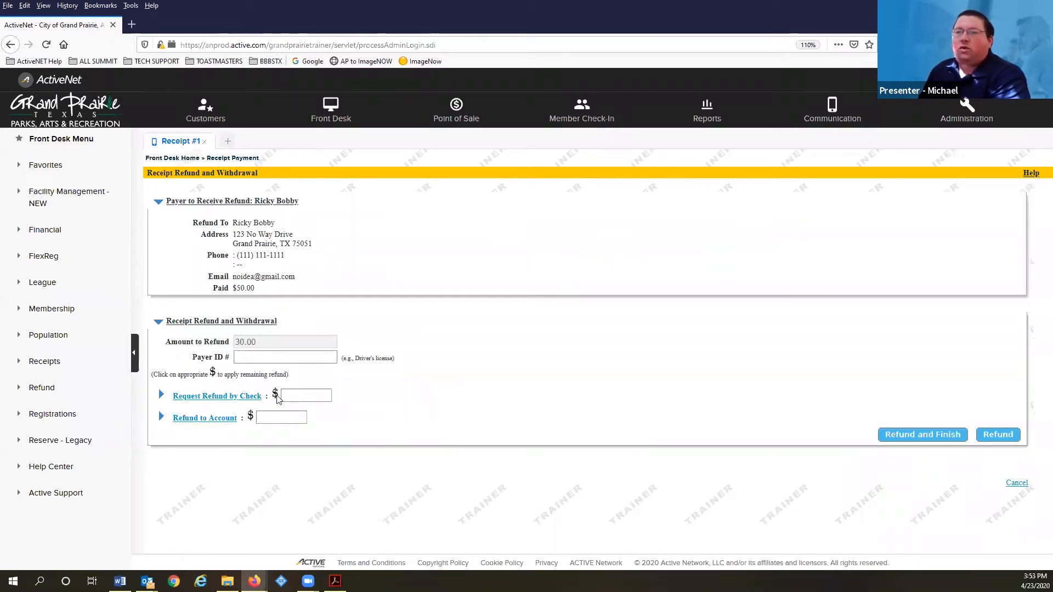
left_click(250, 417)
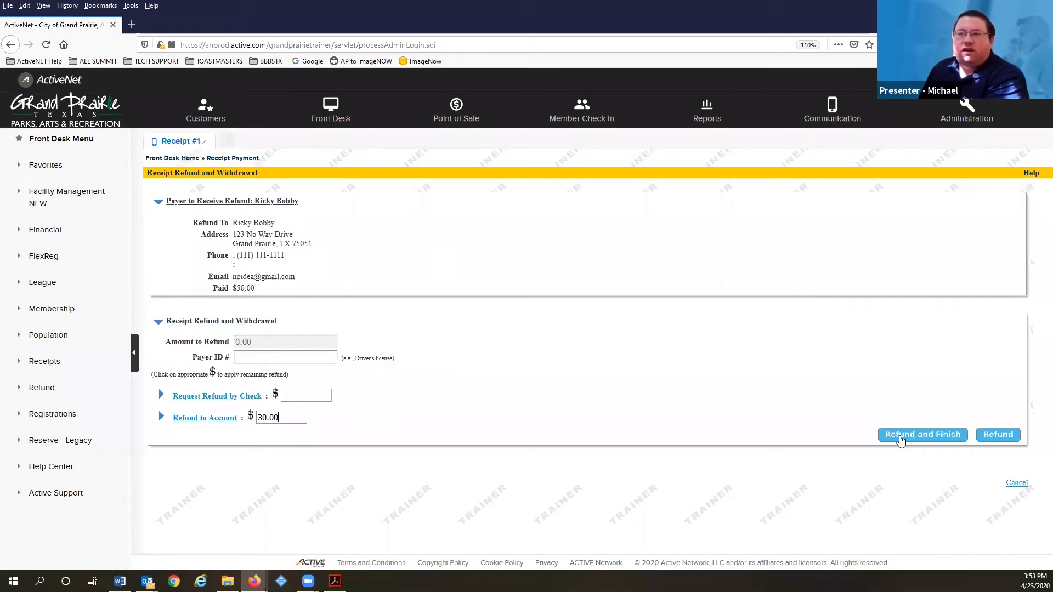
left_click(900, 435)
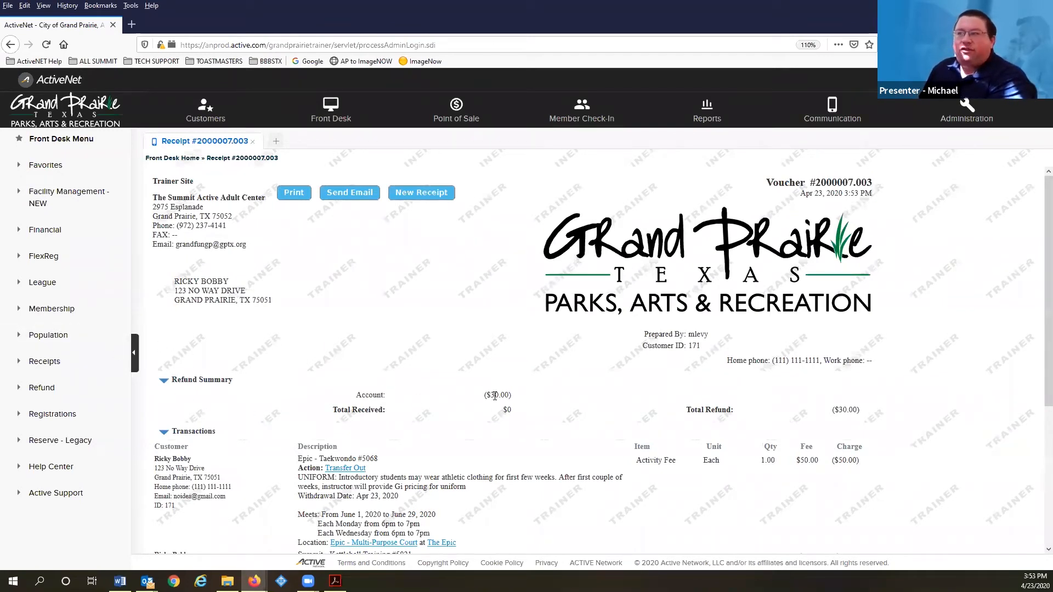
Check receipt #2000007.003's transfer lines and $30.00 account refund total, then close the receipt
scroll(240, 442, "down", 2)
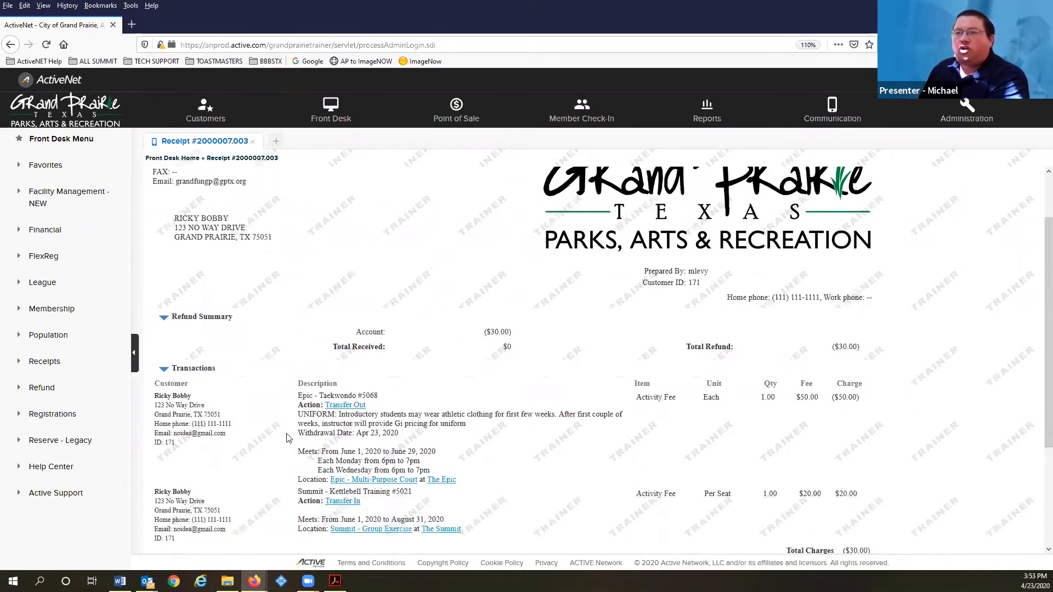
scroll(184, 376, "down", 3)
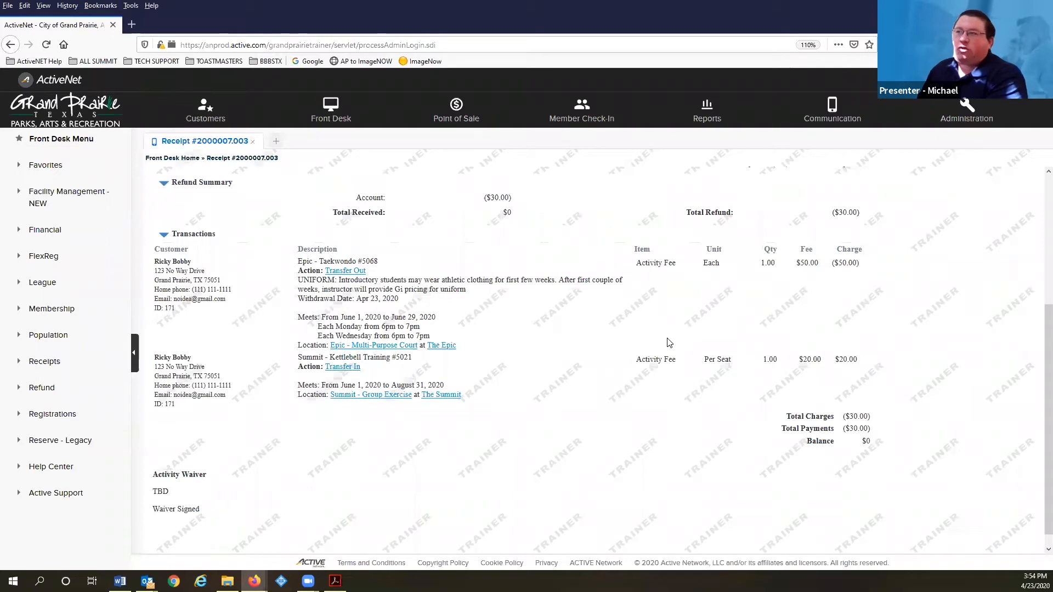
scroll(654, 308, "down", 1)
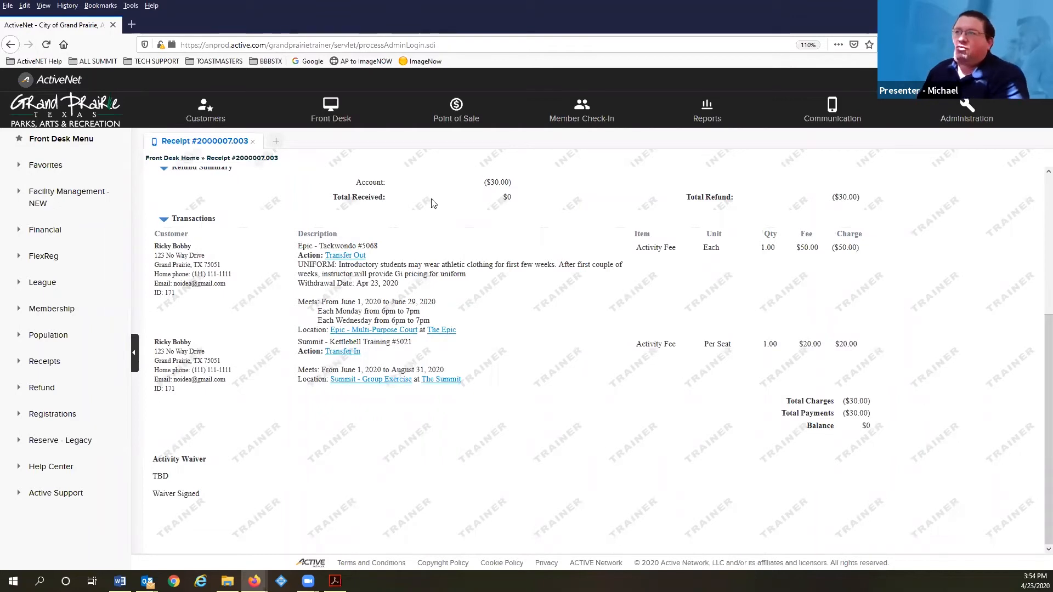
scroll(416, 257, "up", 2)
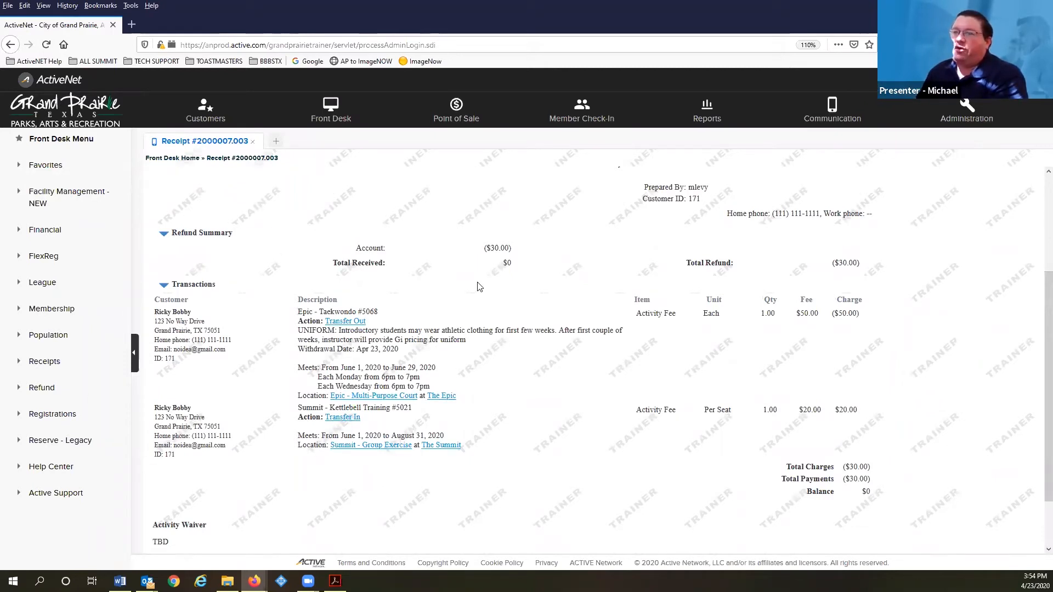
left_click(253, 141)
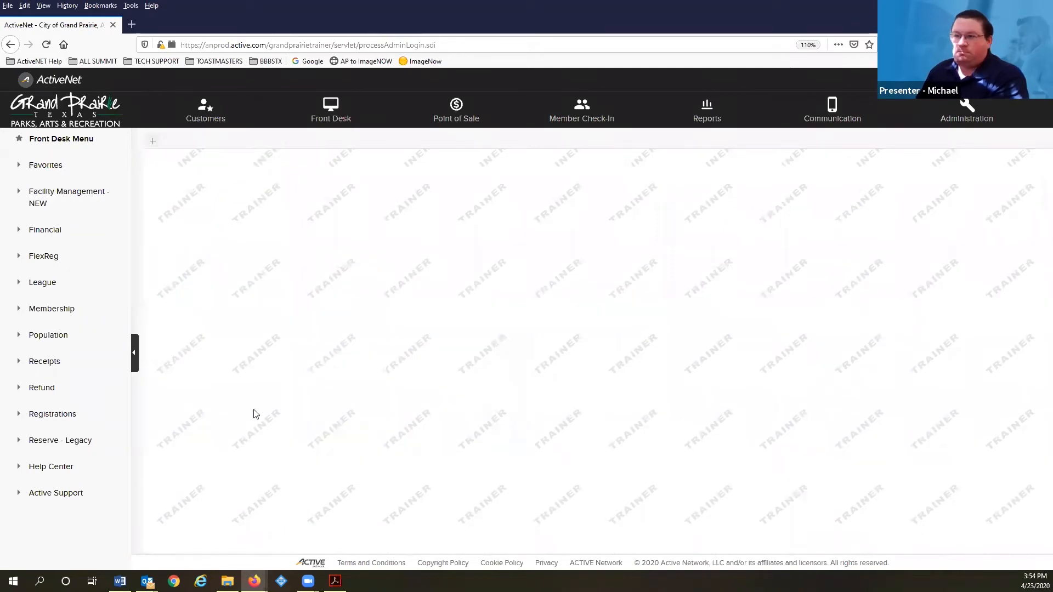
Bring the training guide back up in Acrobat and advance to page 11, 'Modifying an Activity'
left_click(336, 580)
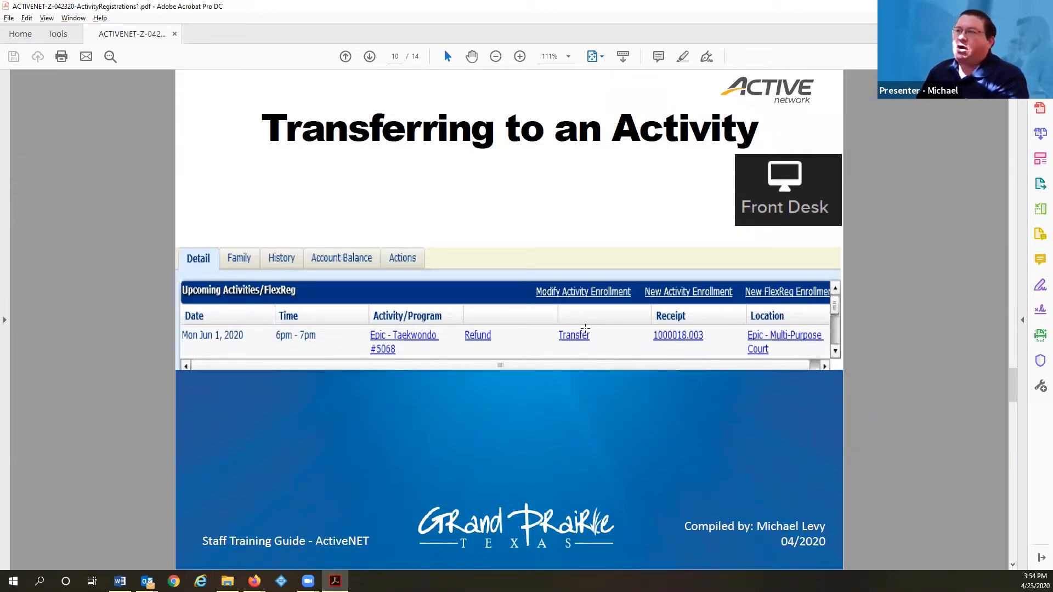
key("Page_Down")
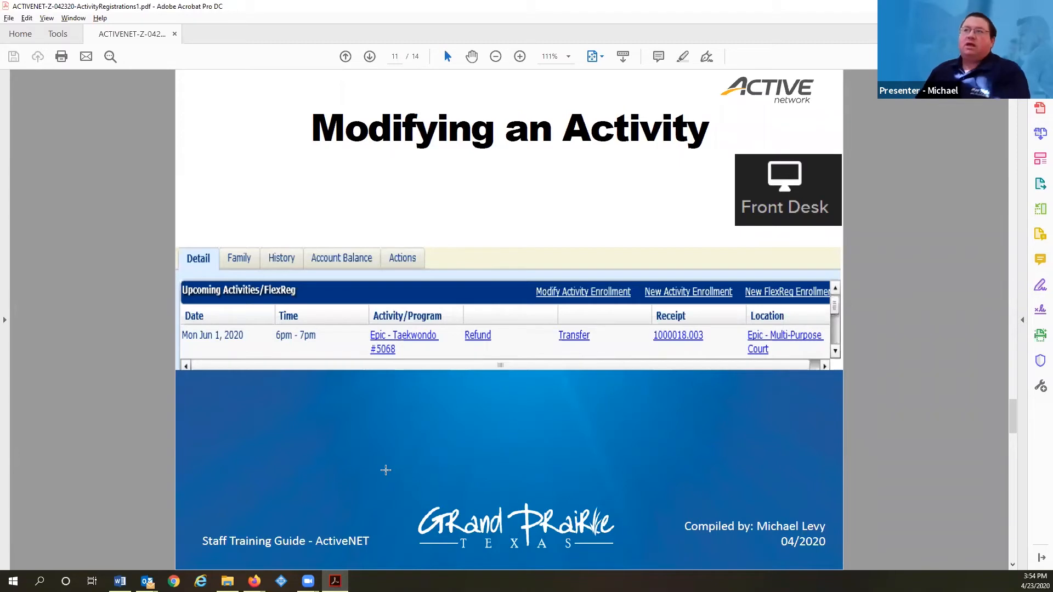
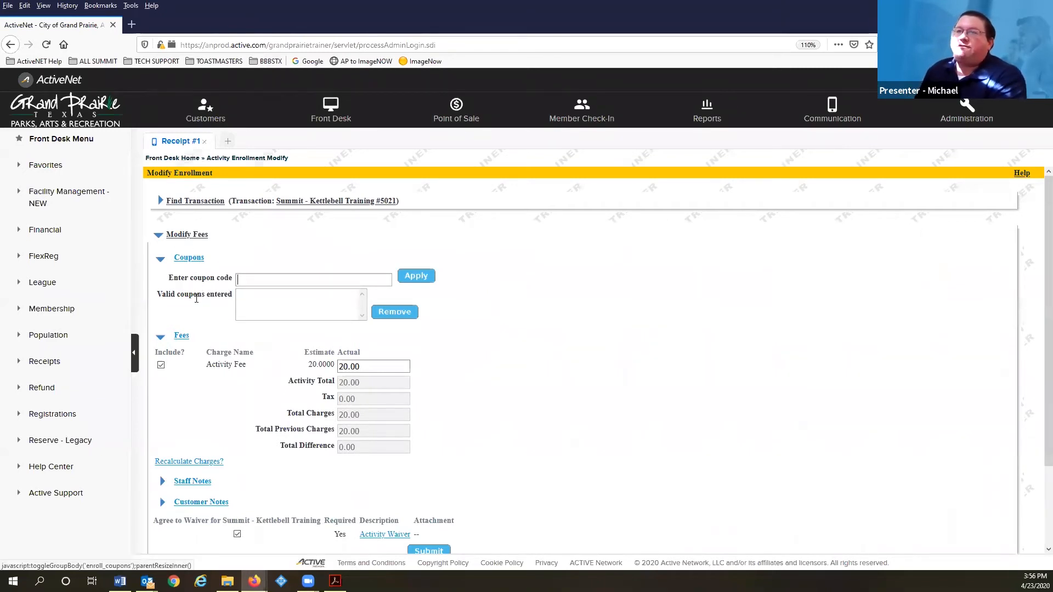
Lower the Kettlebell Training actual fee from 20.00 to 10.00, recalculate charges and submit
scroll(268, 282, "down", 3)
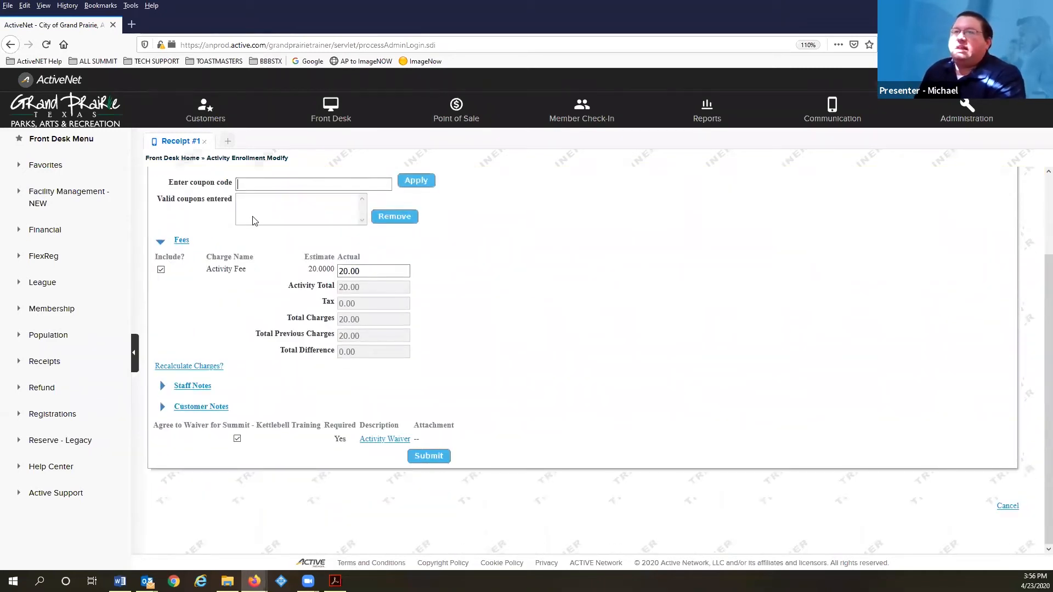
scroll(190, 282, "up", 2)
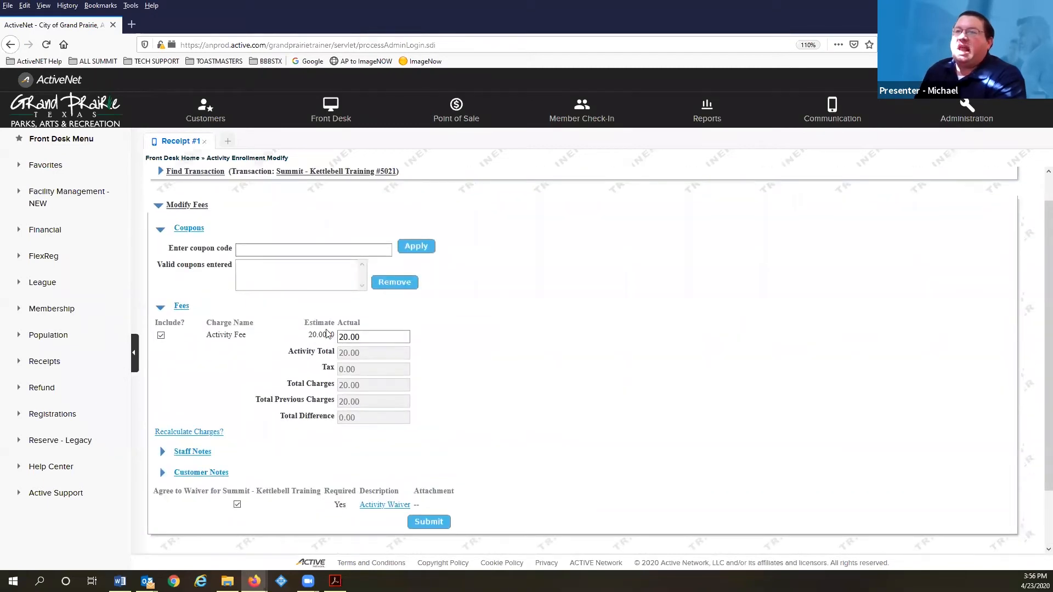
left_click_drag(352, 337, 329, 337)
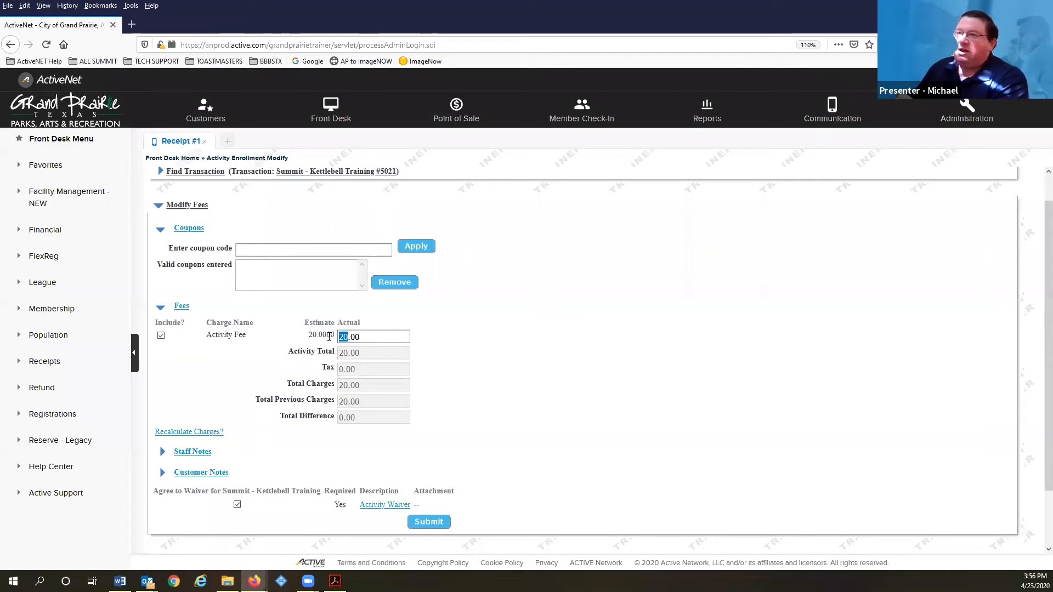
type("1")
left_click(437, 359)
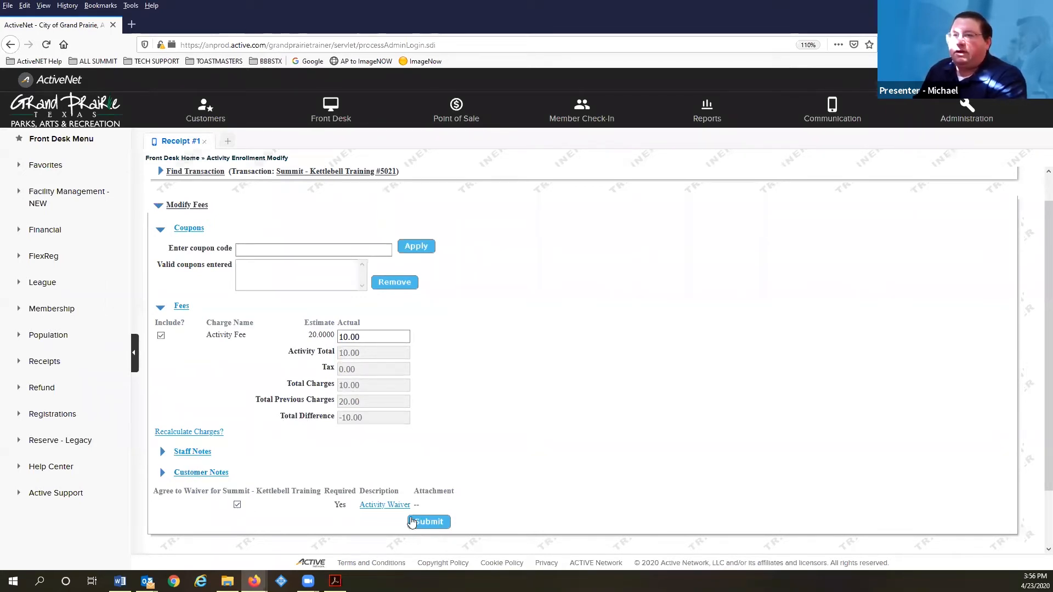
left_click(188, 432)
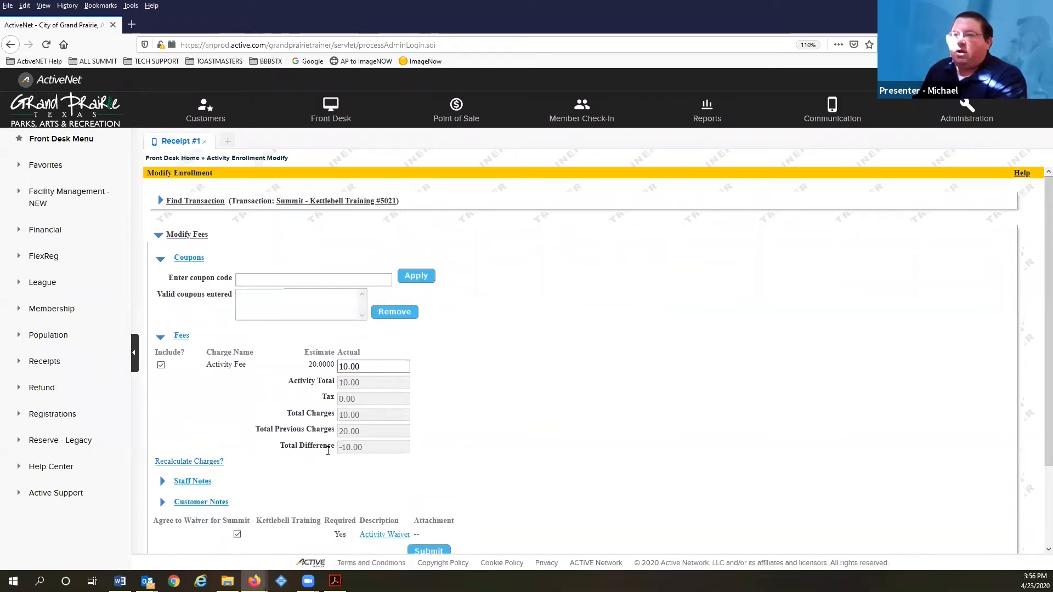
scroll(428, 483, "down", 2)
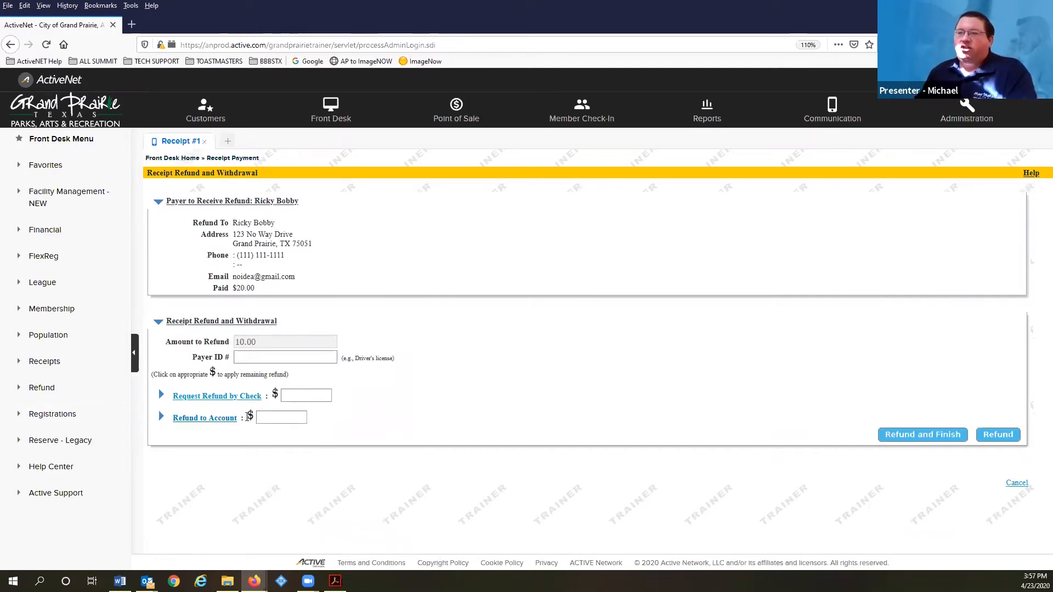
Refund the 10.00 difference to the customer's account credit and go back to their profile
left_click(251, 418)
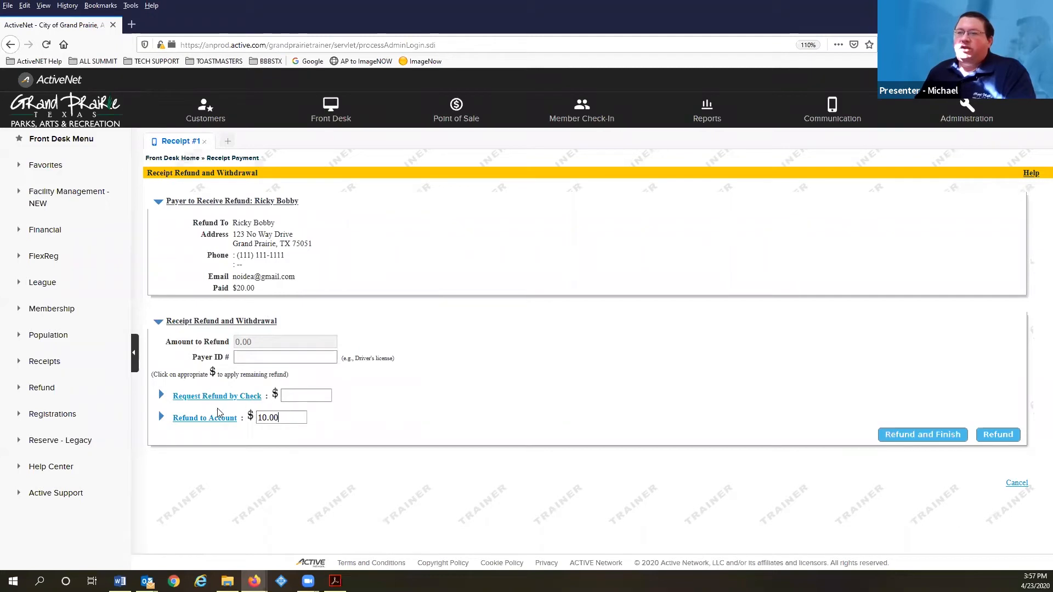
left_click(916, 436)
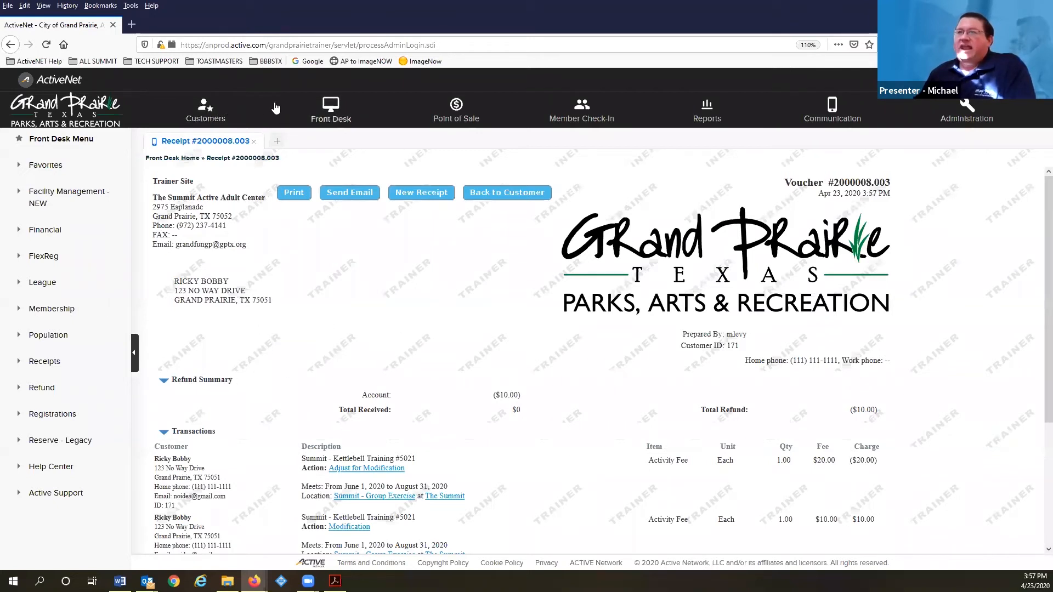
left_click(211, 116)
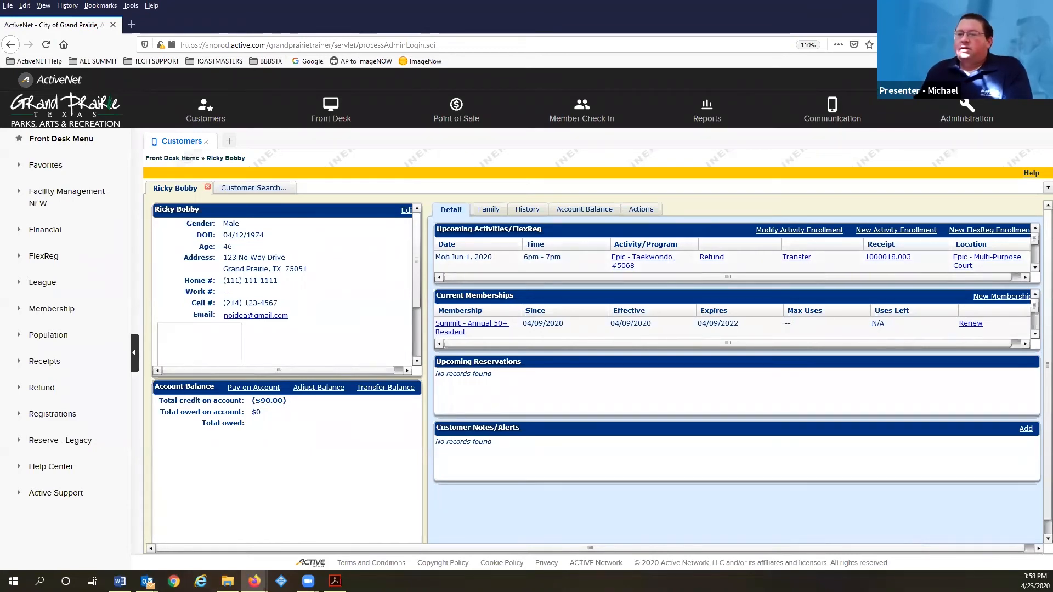
Advance the training guide to page 12, 'In Summary of Today', then return to ActiveNet
left_click(335, 581)
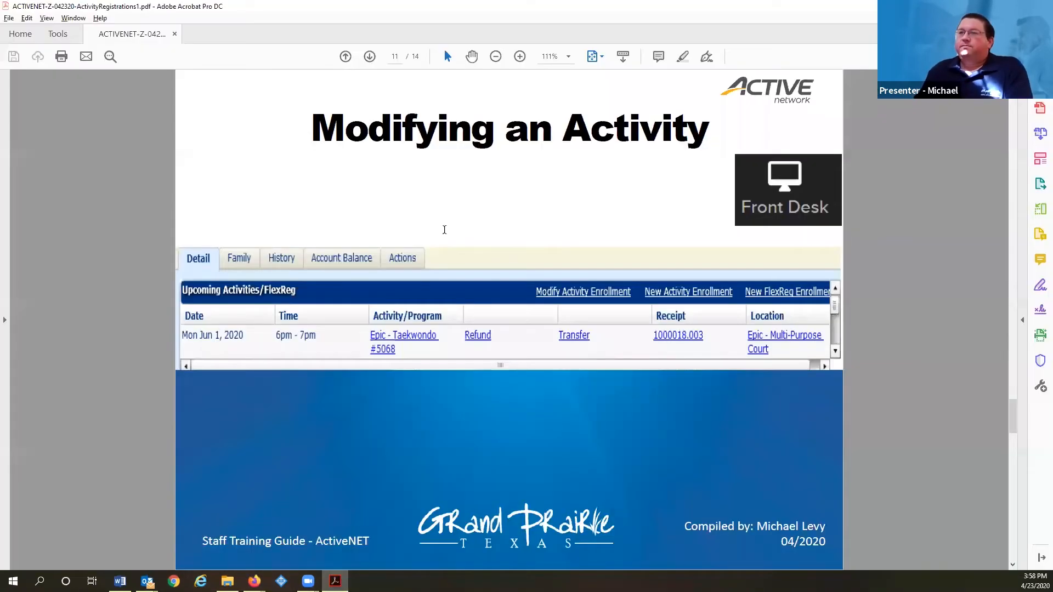
scroll(487, 136, "down", 1)
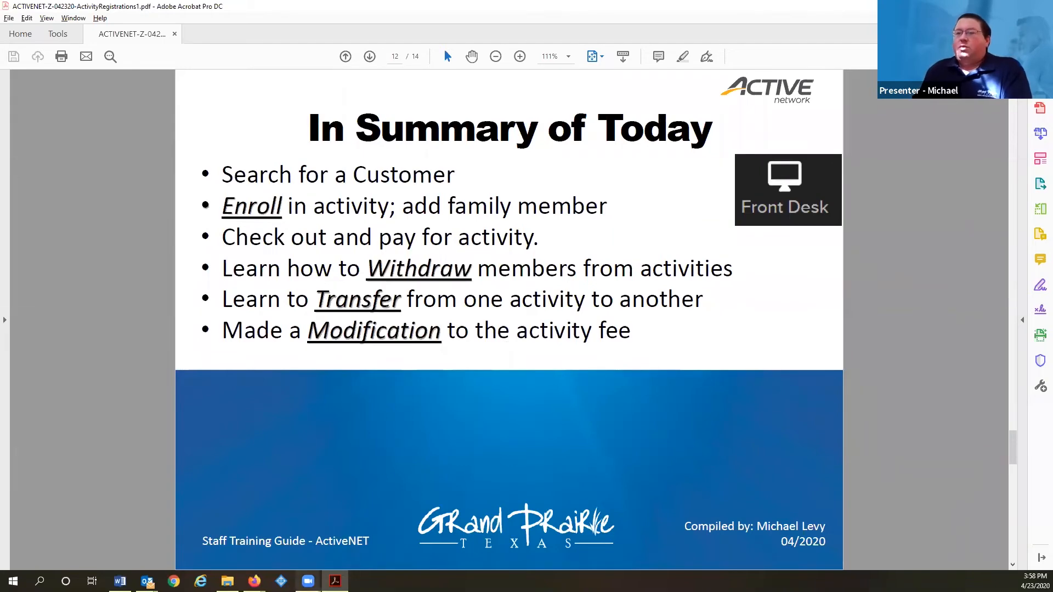
mouse_move(254, 581)
left_click(288, 548)
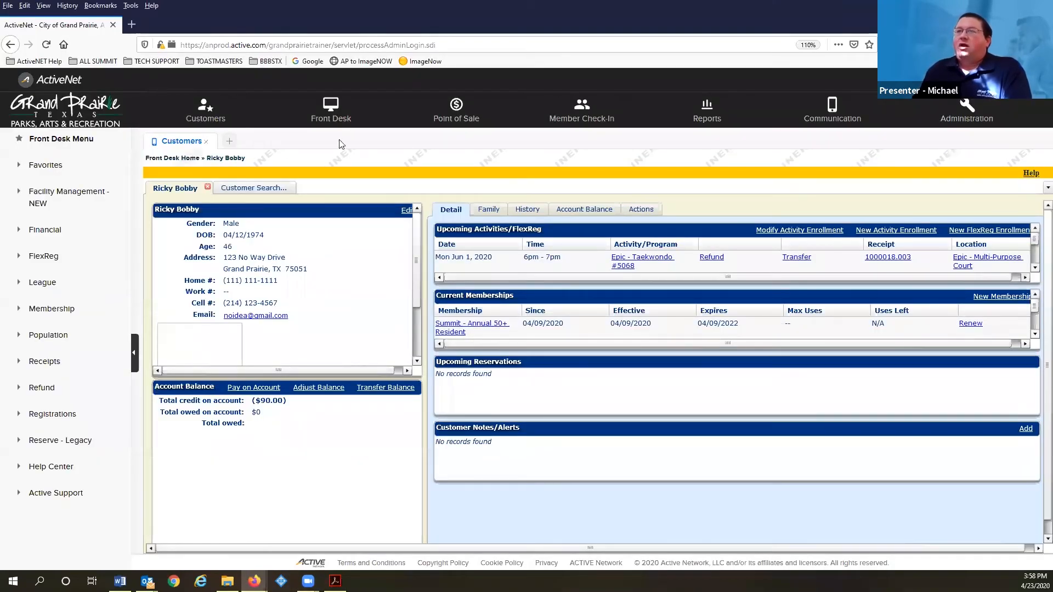
Start a new front-desk Pending Receipt #1 from the Front Desk menu
left_click(340, 119)
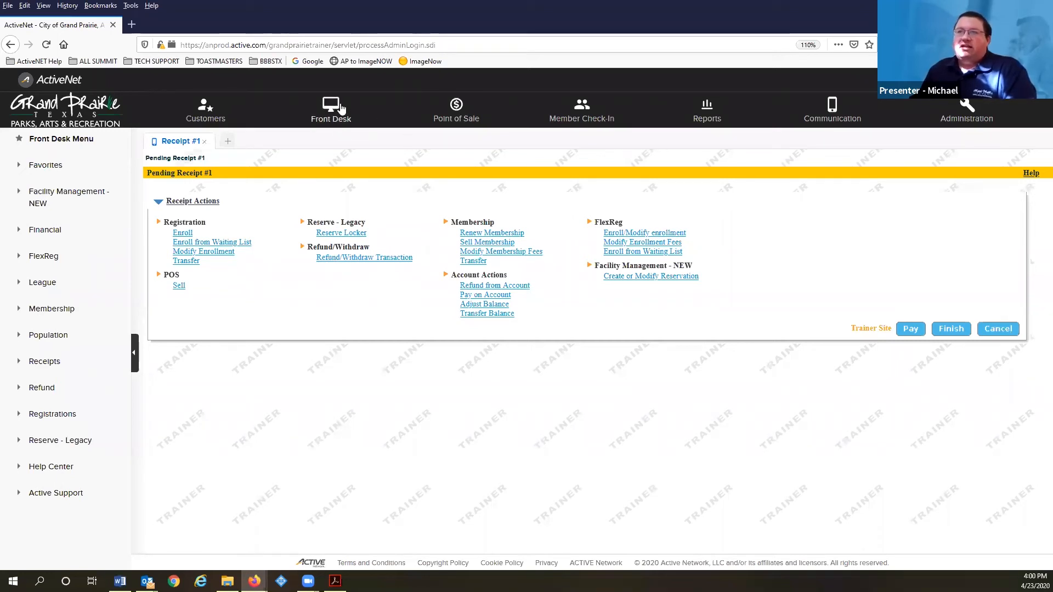
Open activity enrollment and search activities using the earlier 'tae' name
left_click(183, 235)
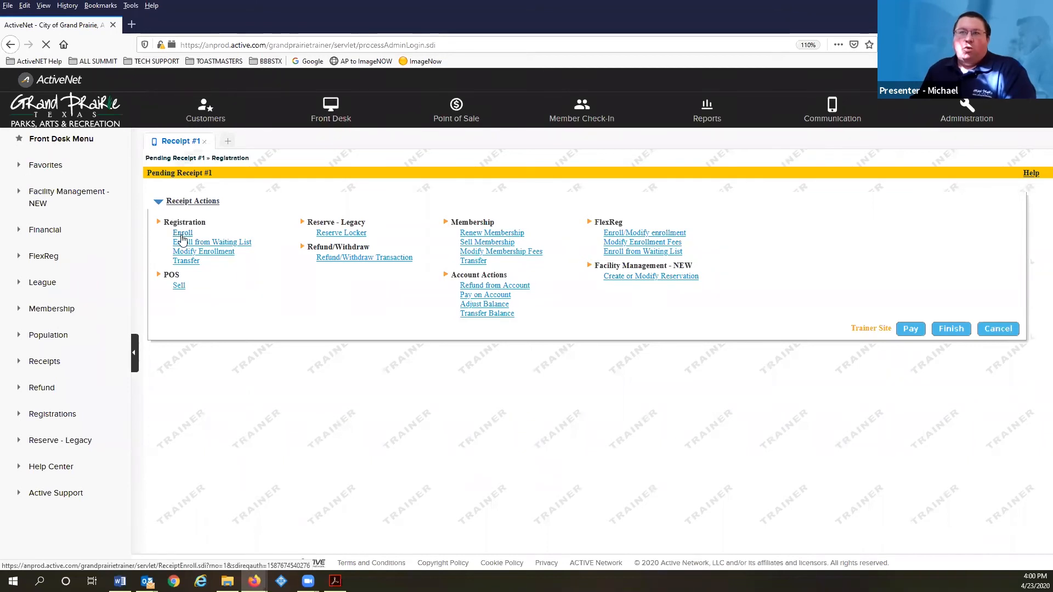
left_click(236, 220)
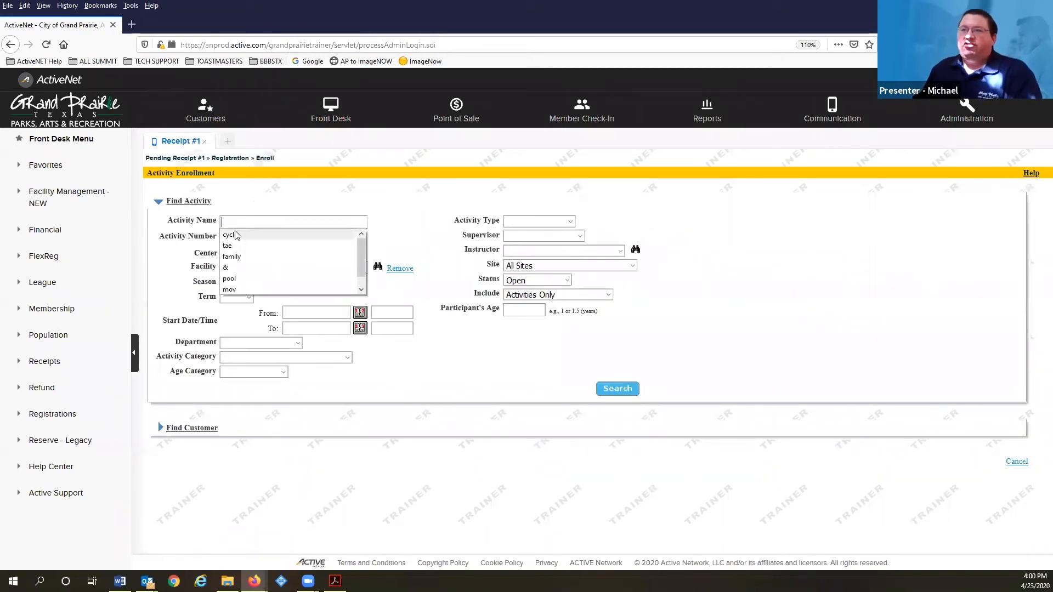
left_click(236, 247)
left_click(617, 391)
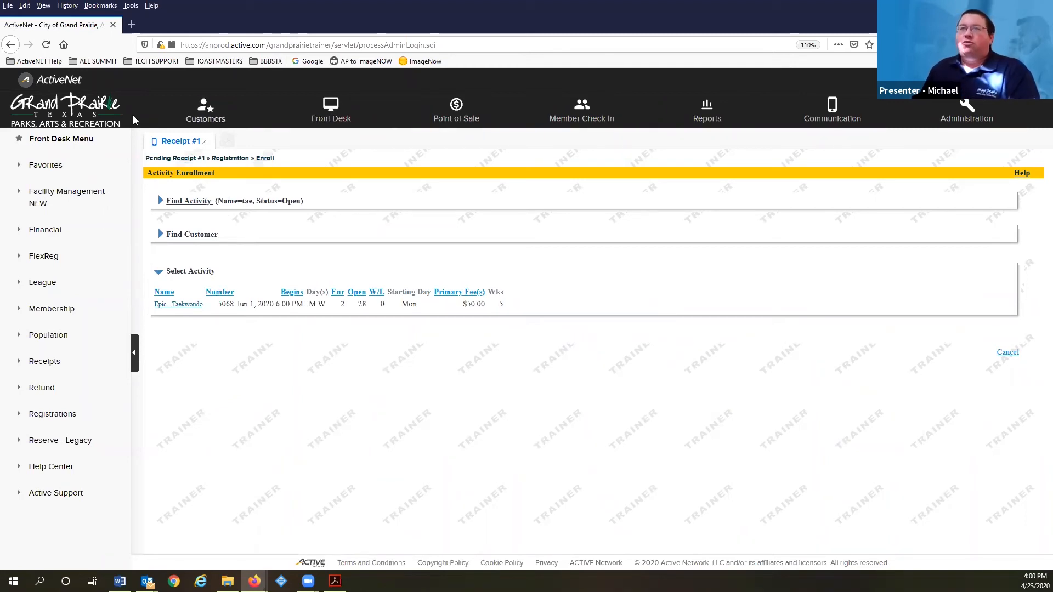
Rerun the activity search with a blank name and select DWRC - Zumba
left_click(9, 46)
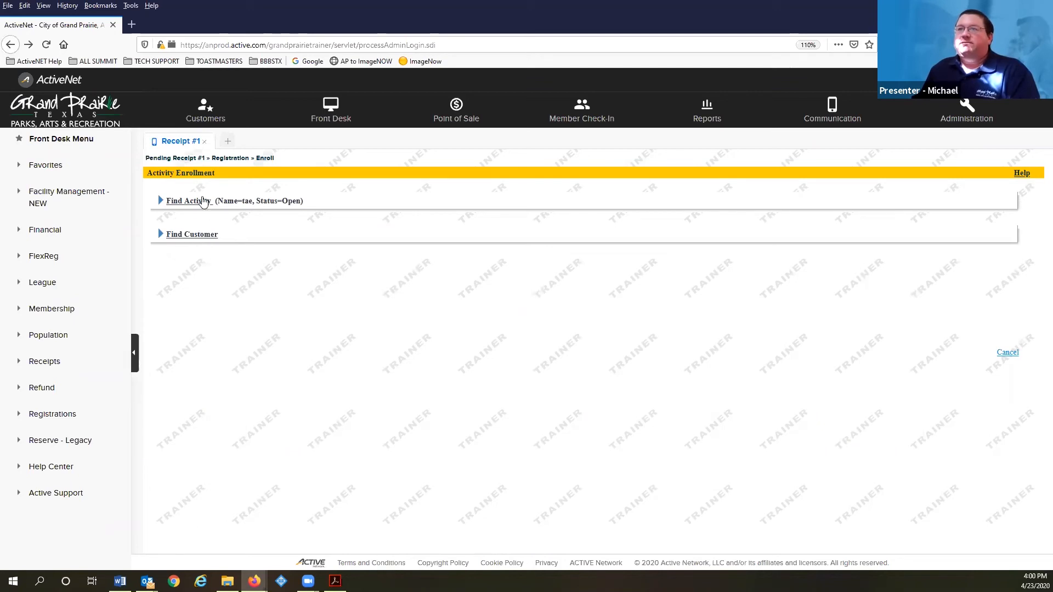
left_click(199, 202)
key("Up")
key("Delete")
key("Delete")
key("Return")
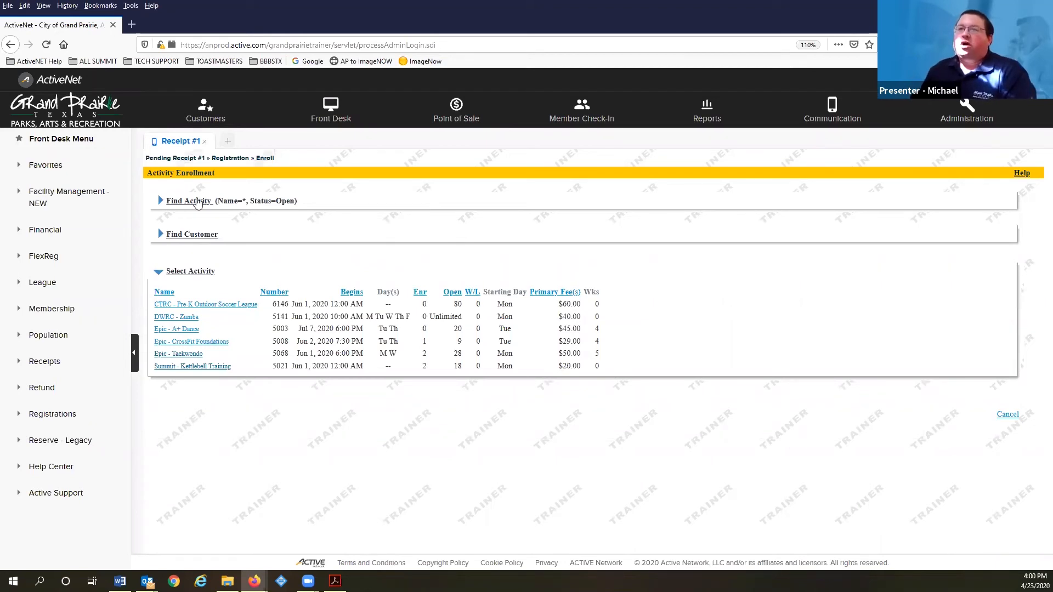
left_click(188, 201)
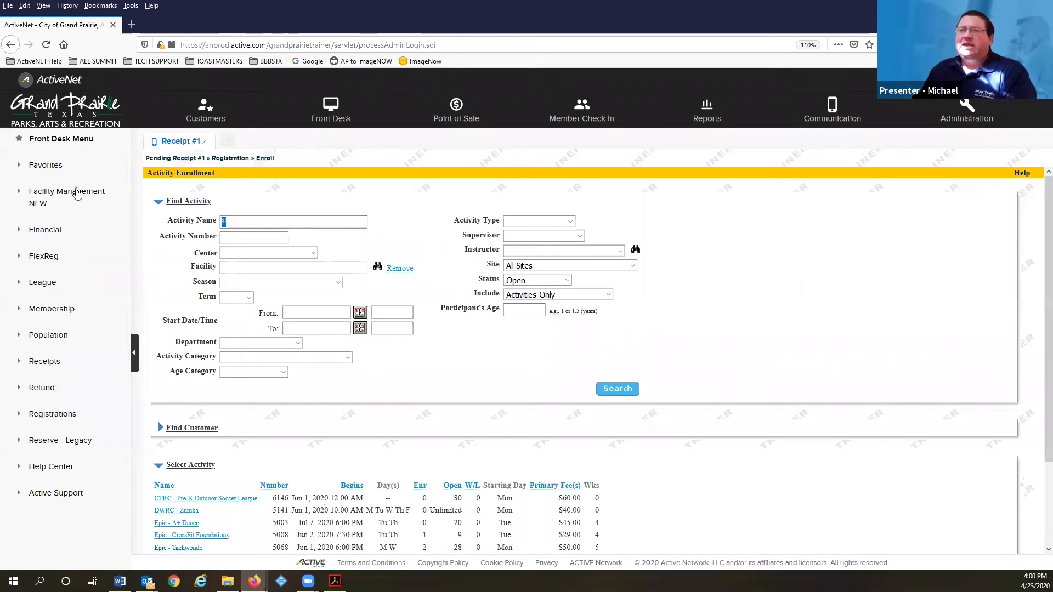
scroll(221, 489, "down", 3)
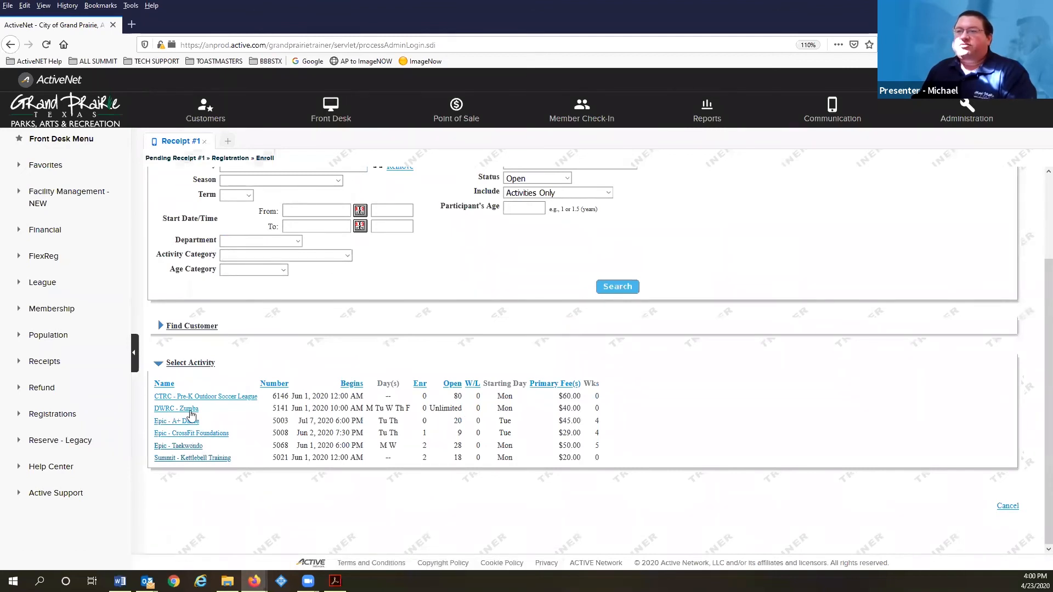
left_click(190, 414)
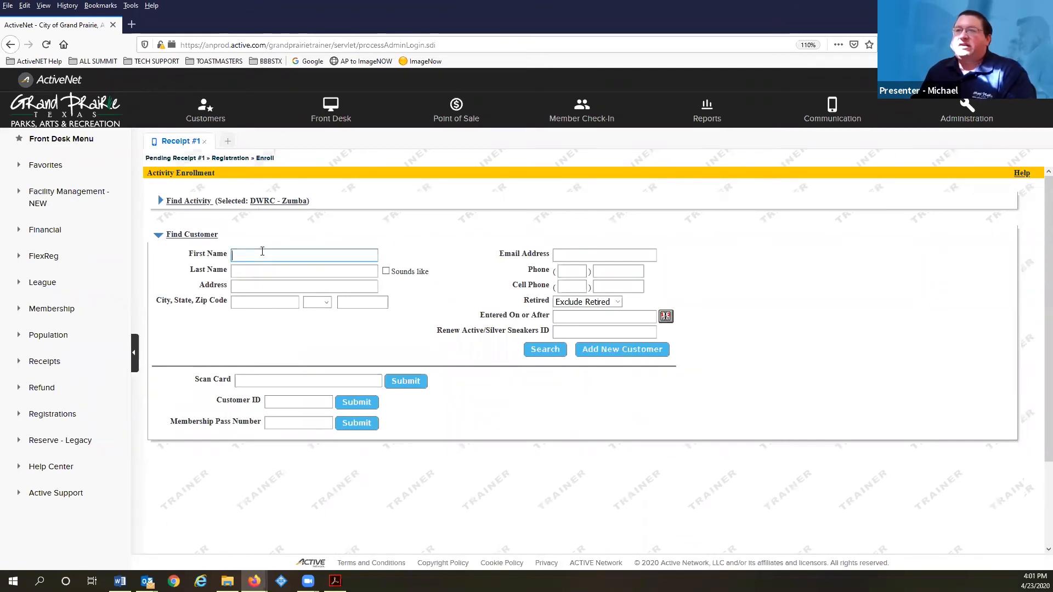
Search customers by last name 'bobby' and pick the first result to enroll
left_click(263, 252)
left_click(268, 243)
left_click(271, 270)
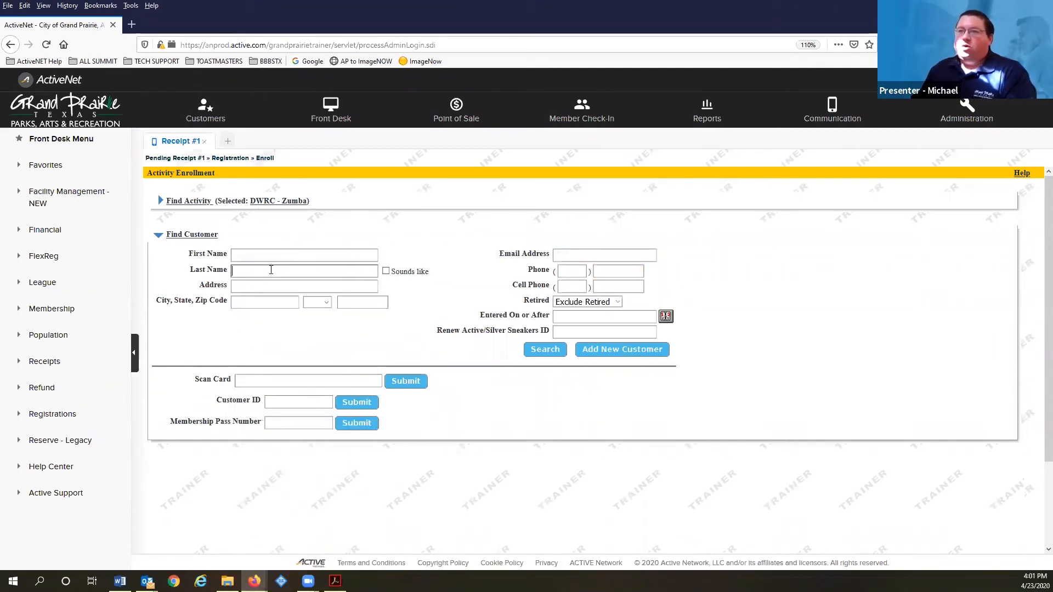
type("b")
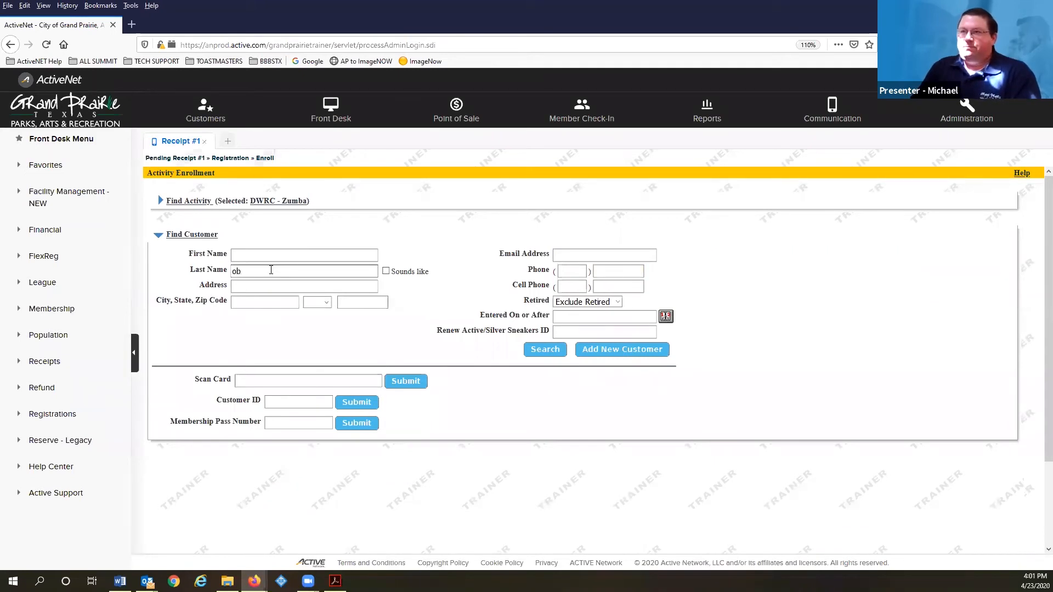
type("obby")
key("Return")
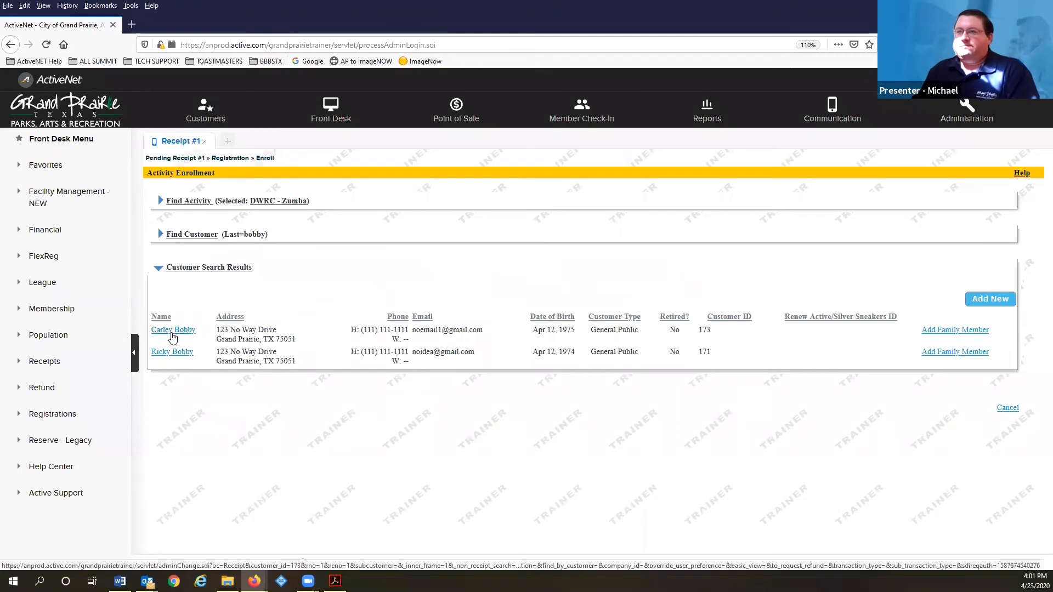
left_click(172, 330)
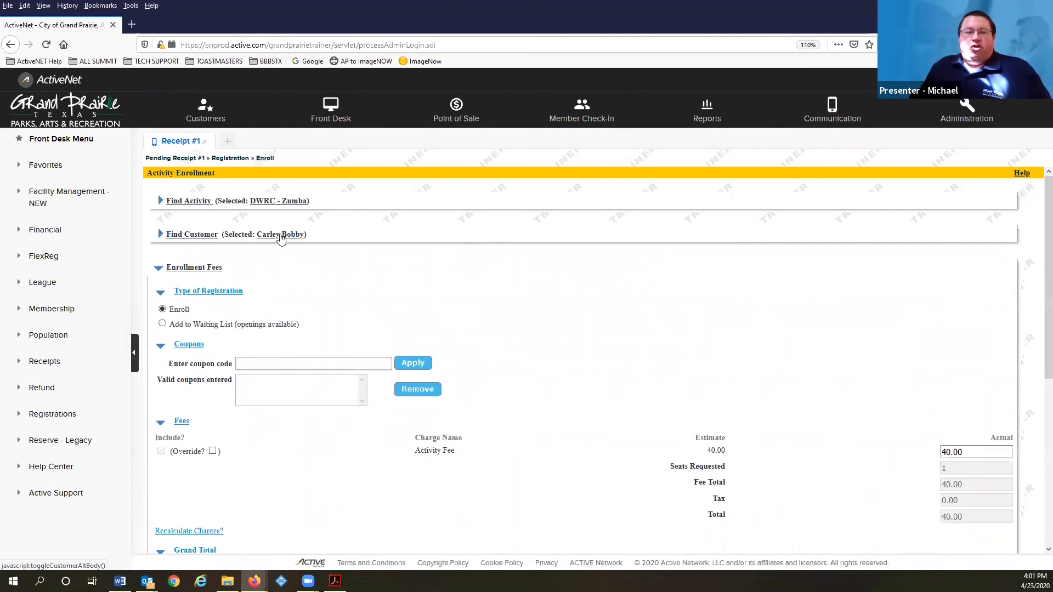
Try the waiting-list option, then switch back to a regular enrollment
scroll(307, 277, "down", 2)
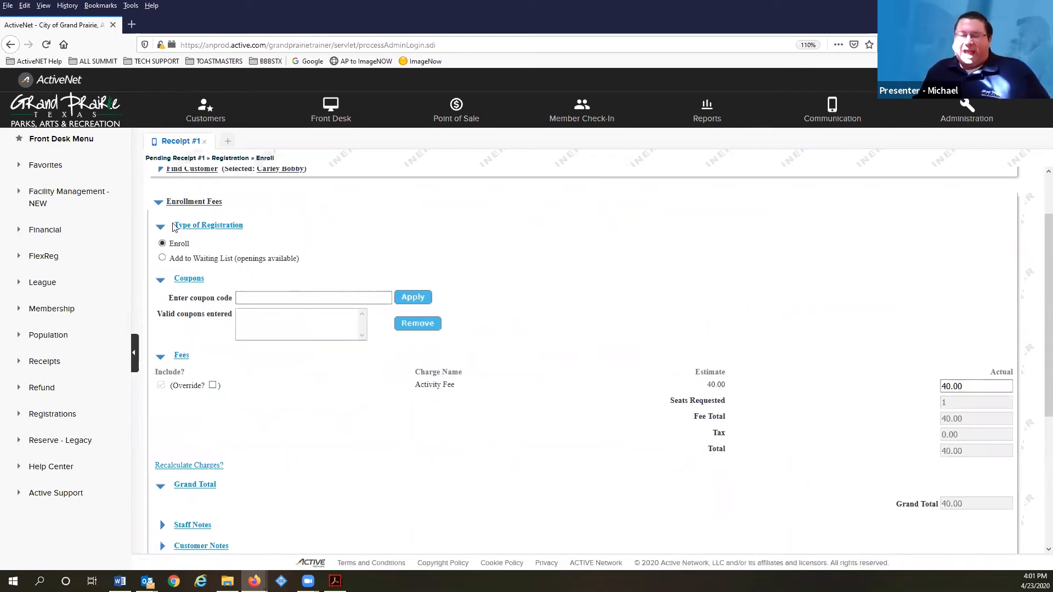
left_click(162, 258)
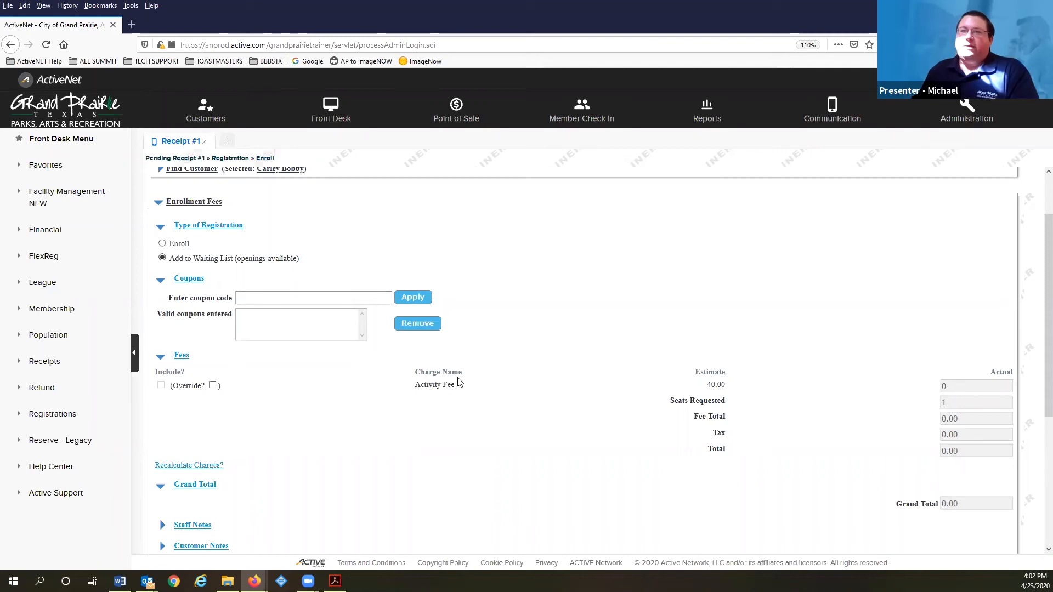
left_click(162, 244)
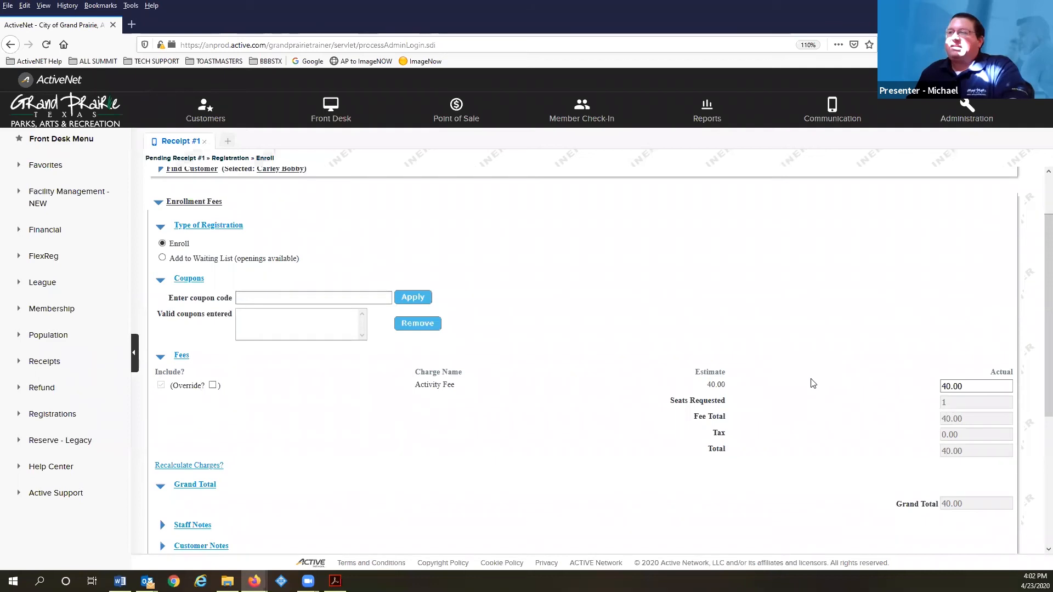
Override the activity fee, agree to the DWRC - Zumba waiver and allow early registration
scroll(360, 273, "up", 2)
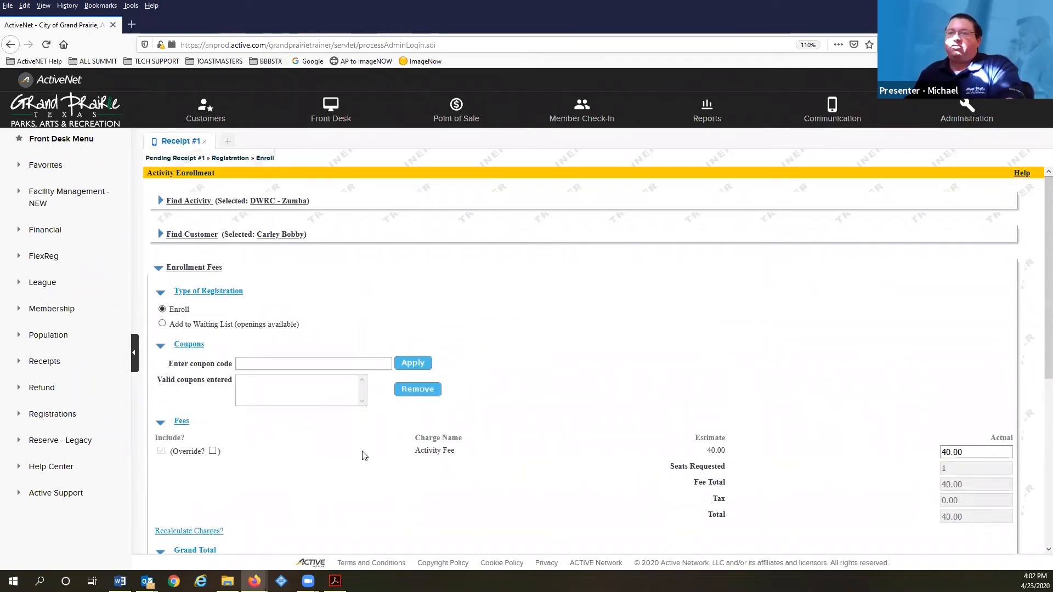
scroll(279, 395, "down", 2)
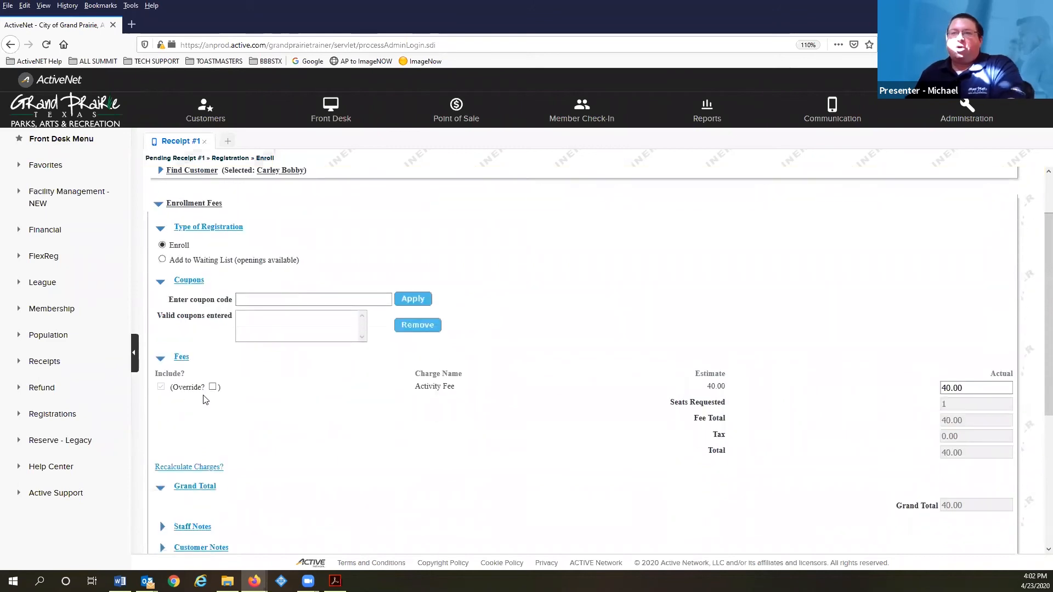
left_click(213, 385)
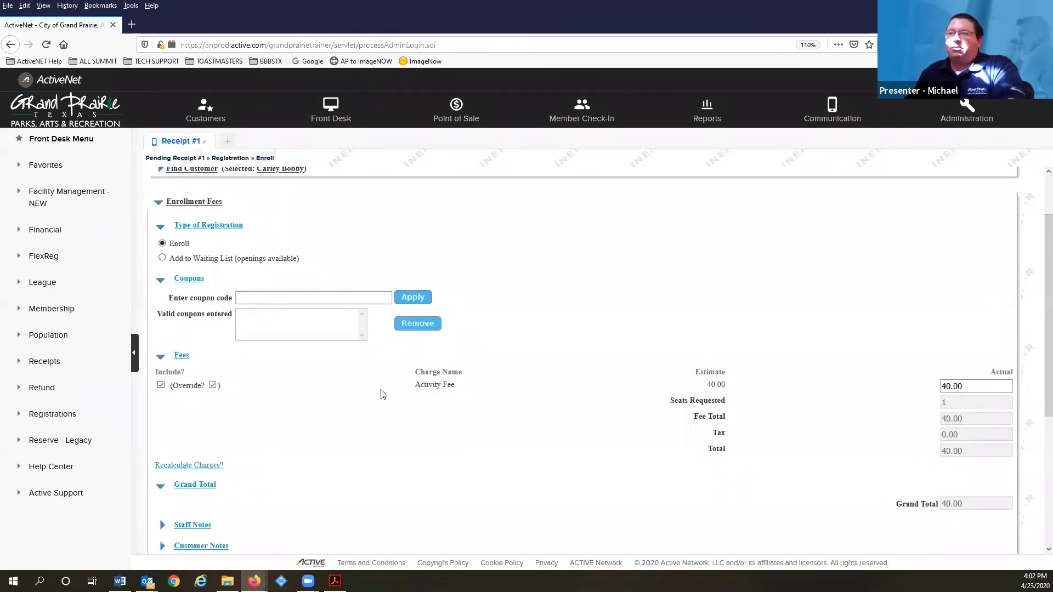
scroll(362, 398, "down", 5)
scroll(204, 393, "up", 2)
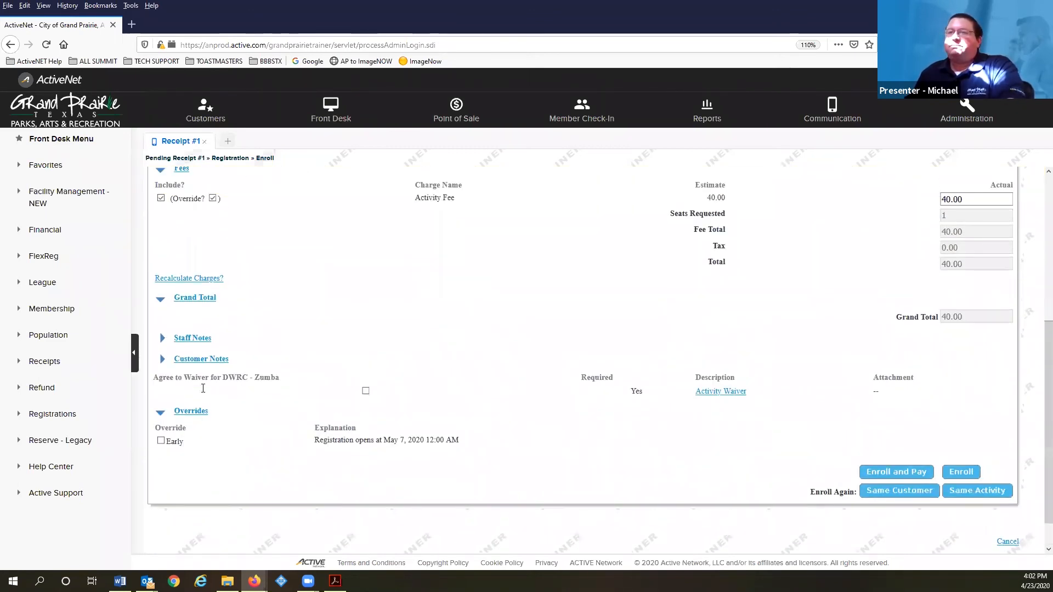
left_click(365, 421)
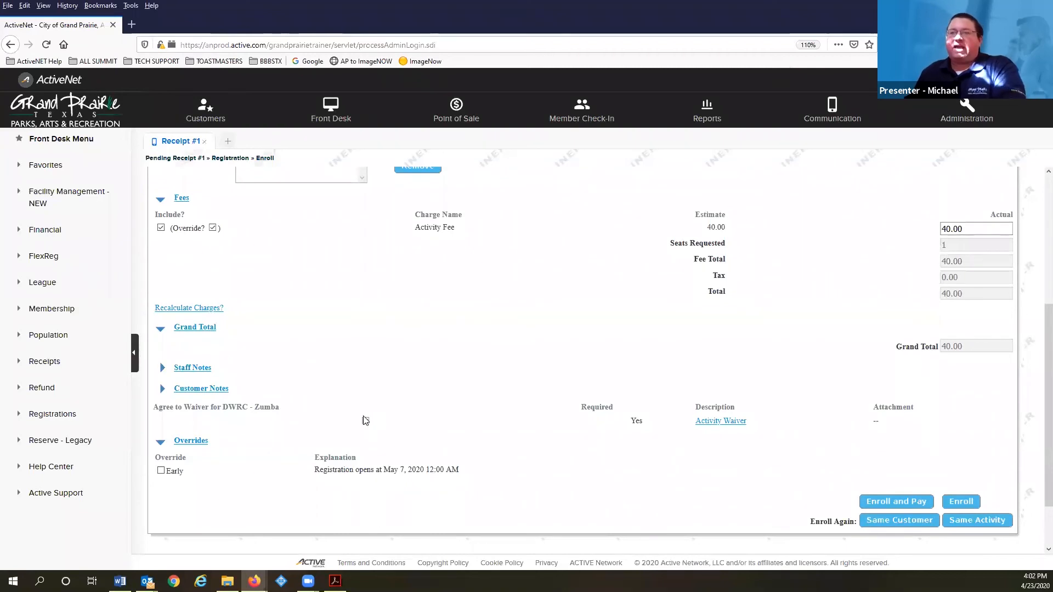
left_click(160, 471)
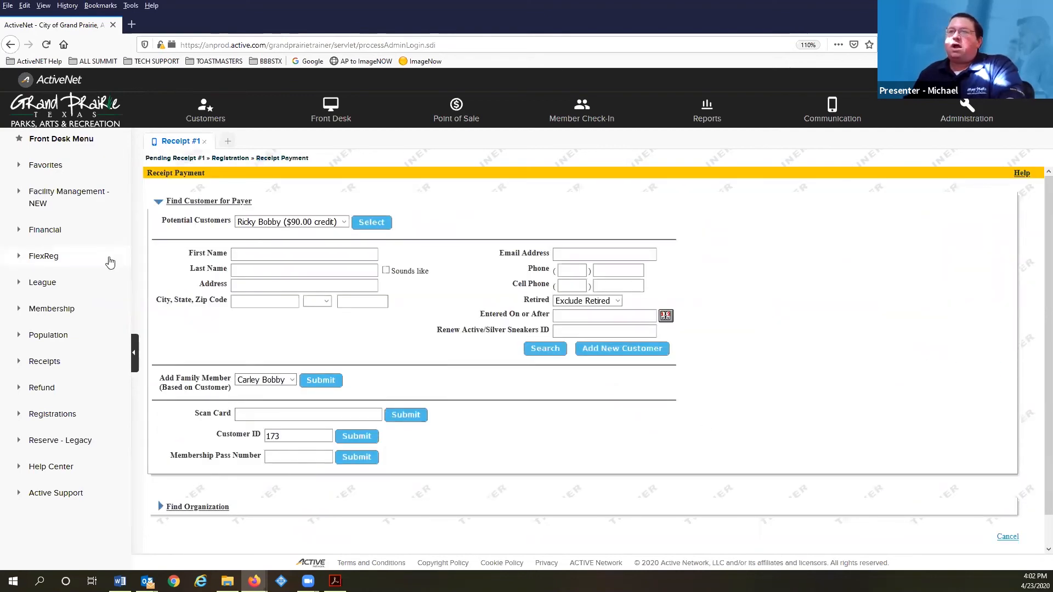
Review the payer lookup, which offers the enrolled customer with a $90.00 credit
scroll(152, 260, "down", 1)
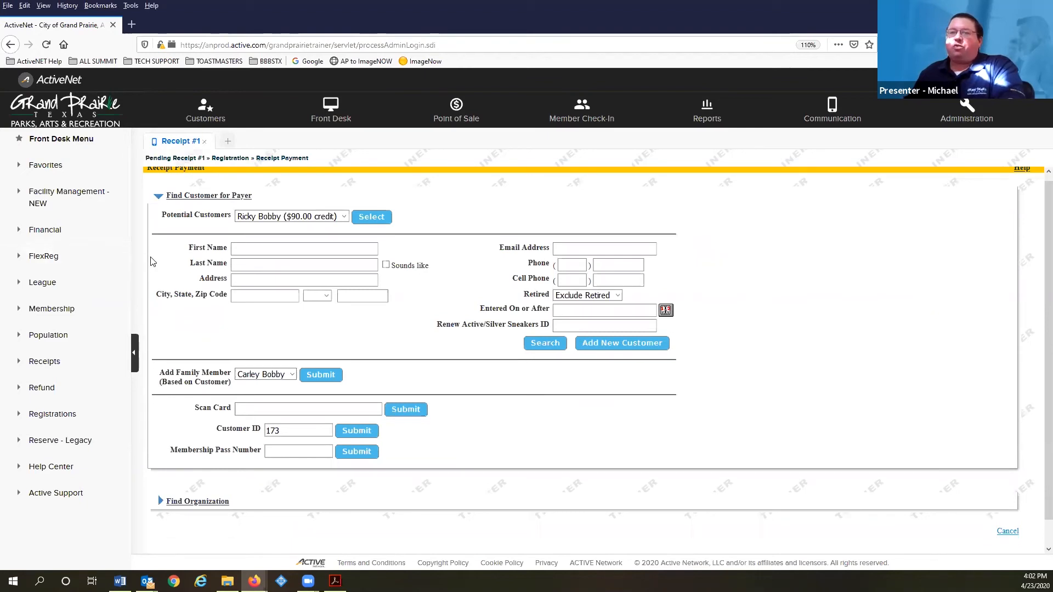
scroll(152, 260, "up", 1)
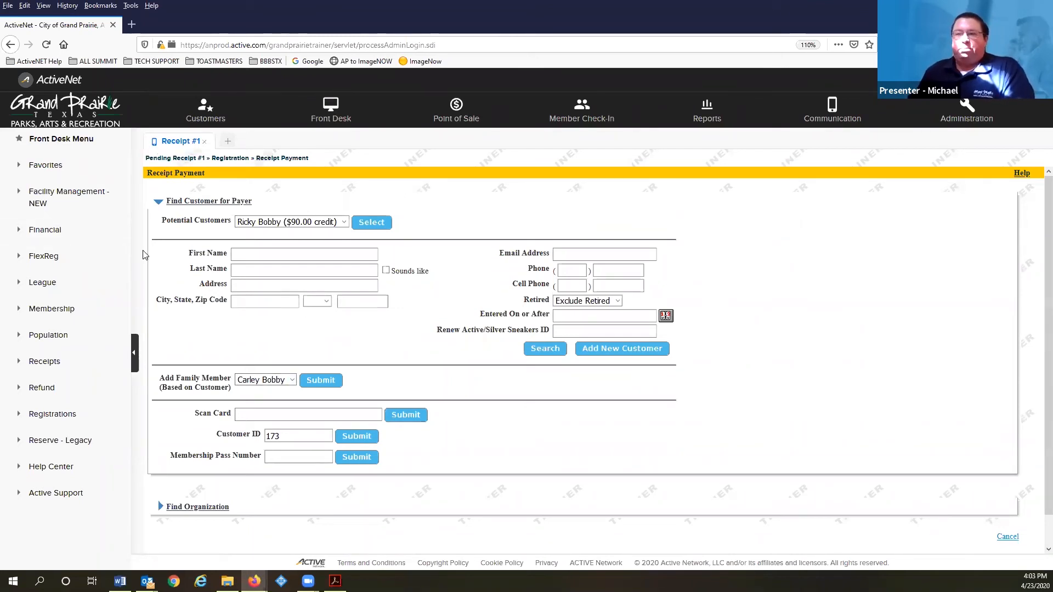
Go back to the DWRC - Zumba enrollment page and check the activity and customer details
left_click(13, 47)
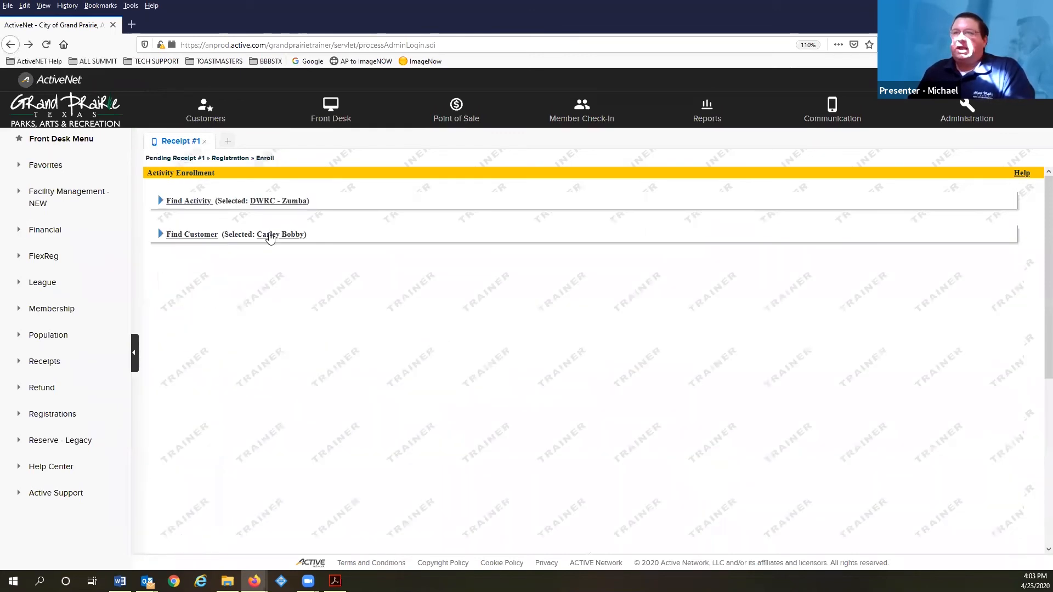
left_click(291, 214)
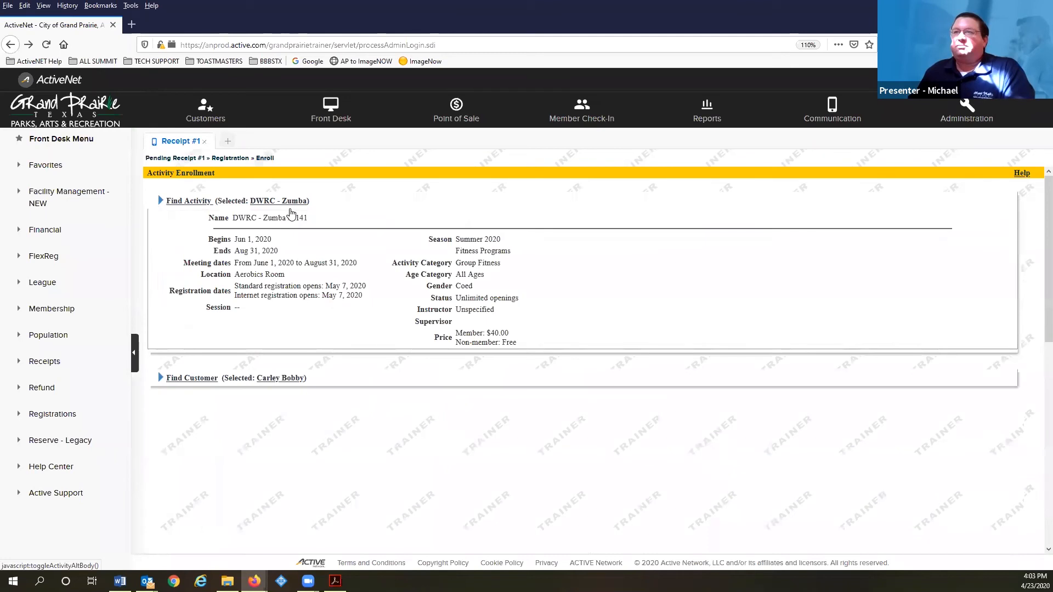
left_click(291, 213)
left_click(281, 240)
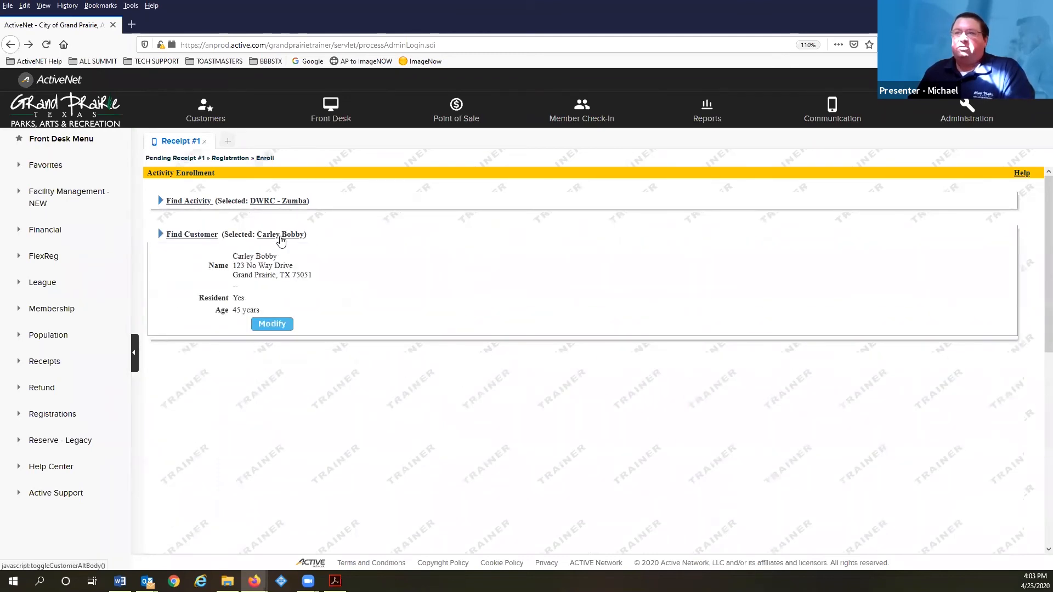
left_click(281, 236)
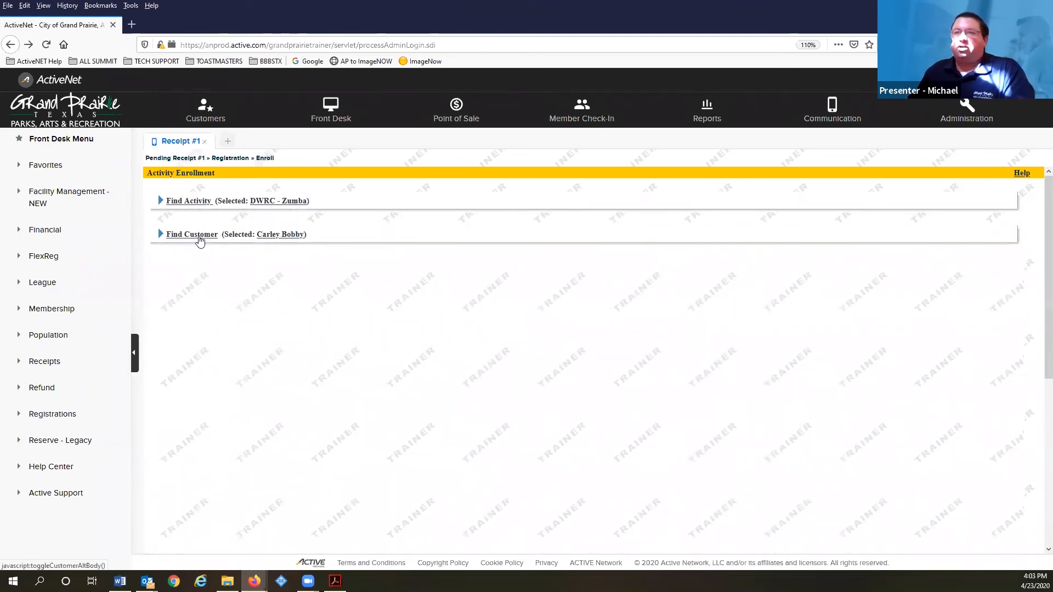
Return to the customer search results and re-select the customer, reloading the 40.00 activity fee
left_click(195, 234)
scroll(392, 337, "down", 10)
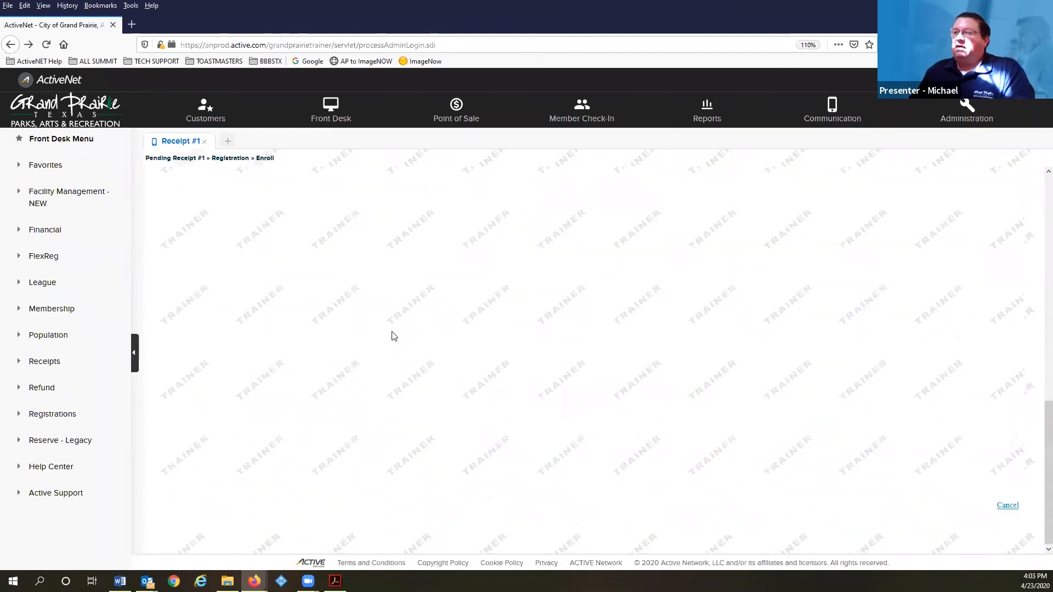
scroll(393, 336, "up", 10)
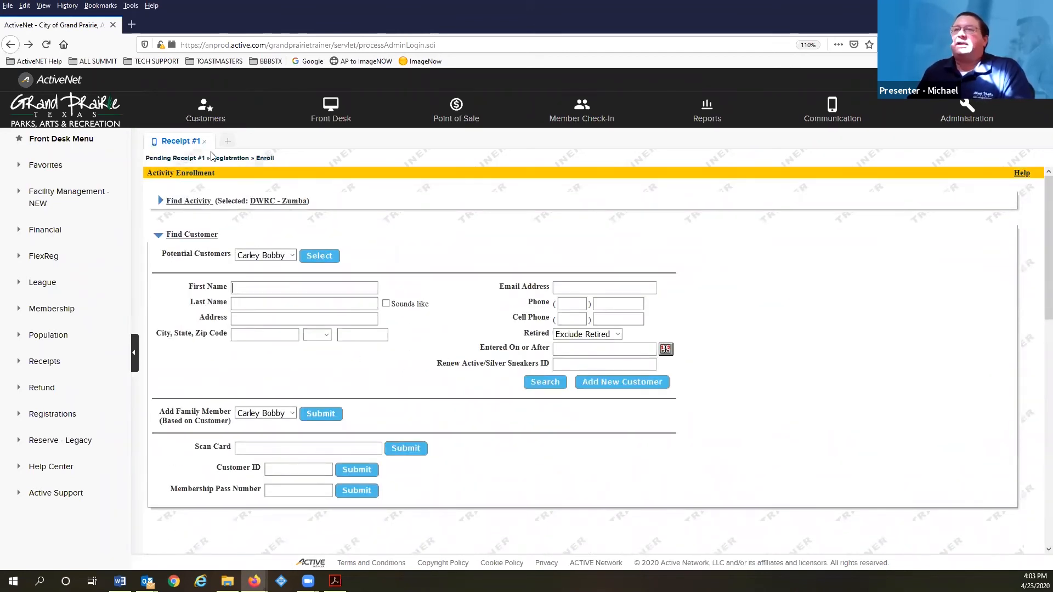
left_click(12, 46)
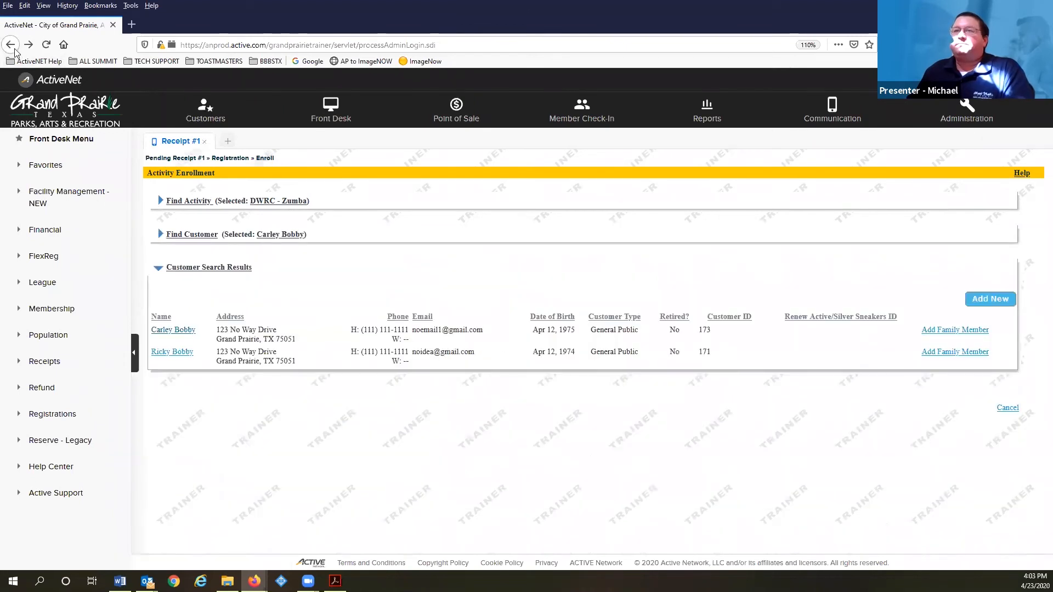
left_click(189, 331)
scroll(578, 406, "down", 4)
scroll(578, 403, "down", 1)
scroll(578, 401, "up", 5)
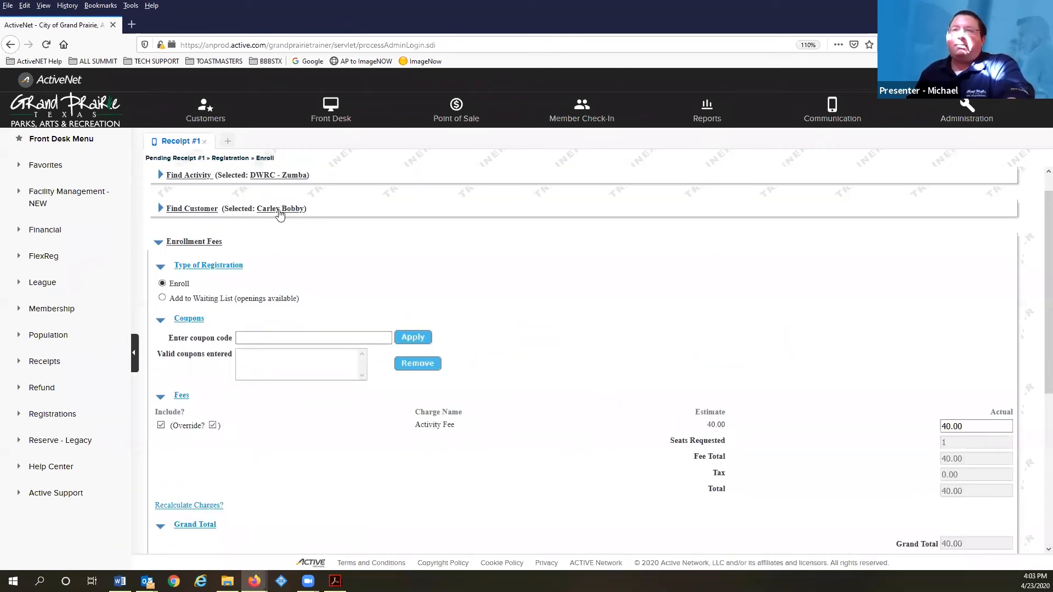
scroll(271, 321, "down", 2)
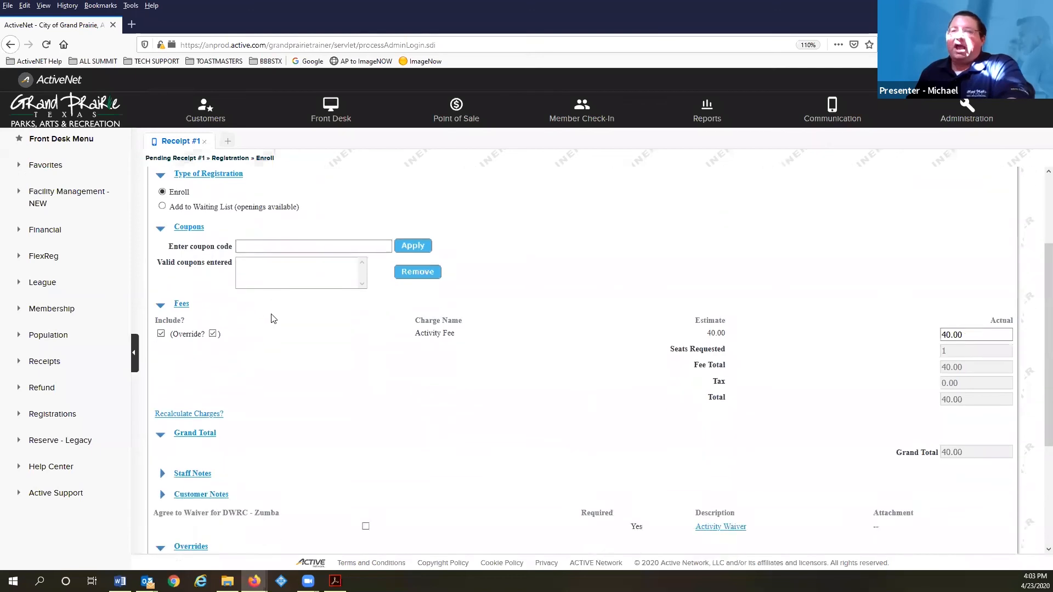
scroll(272, 321, "down", 4)
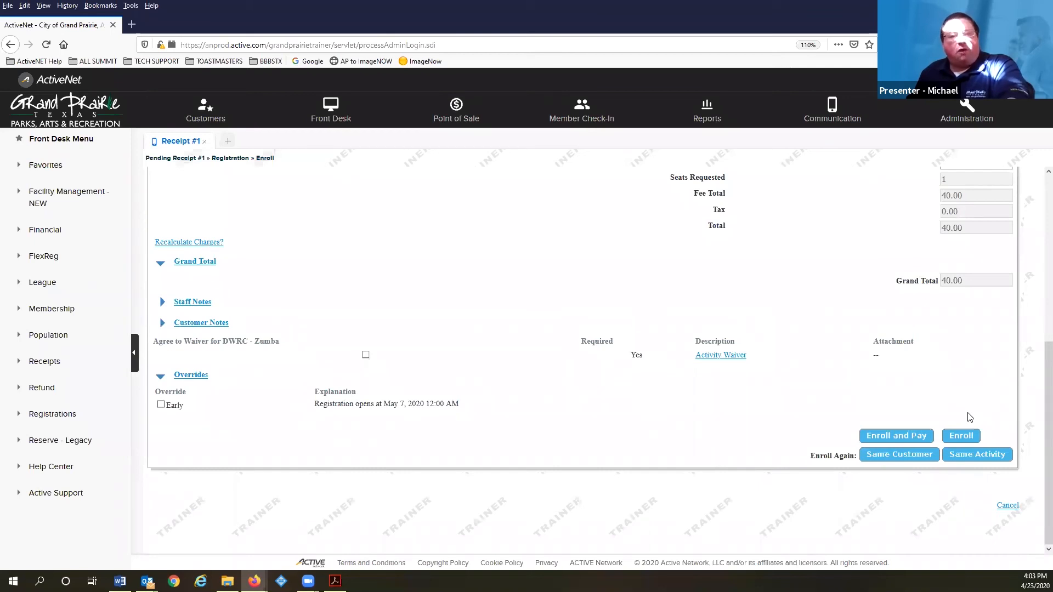
scroll(393, 307, "up", 3)
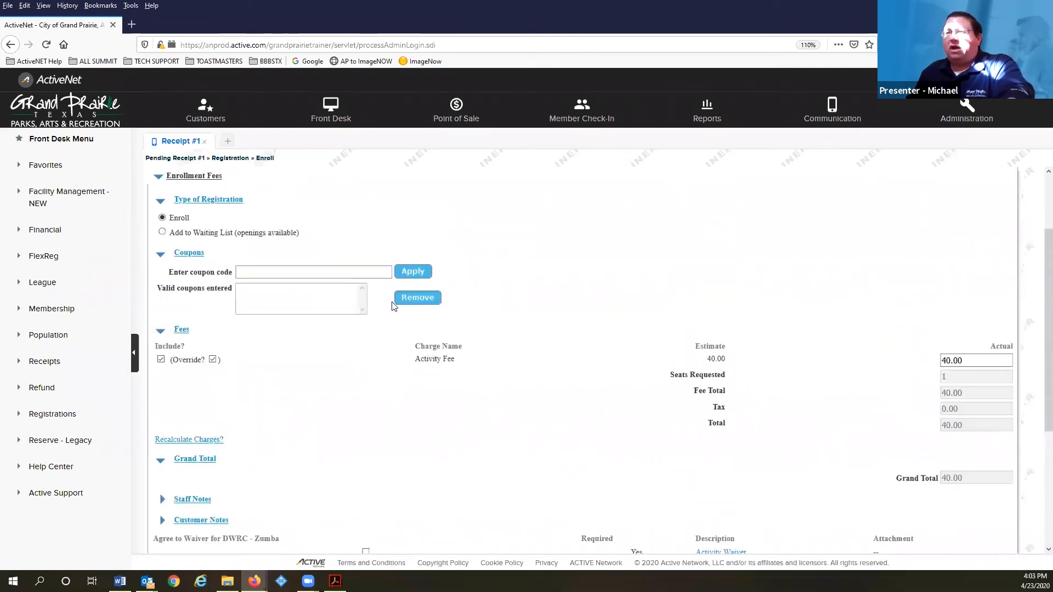
scroll(393, 305, "down", 3)
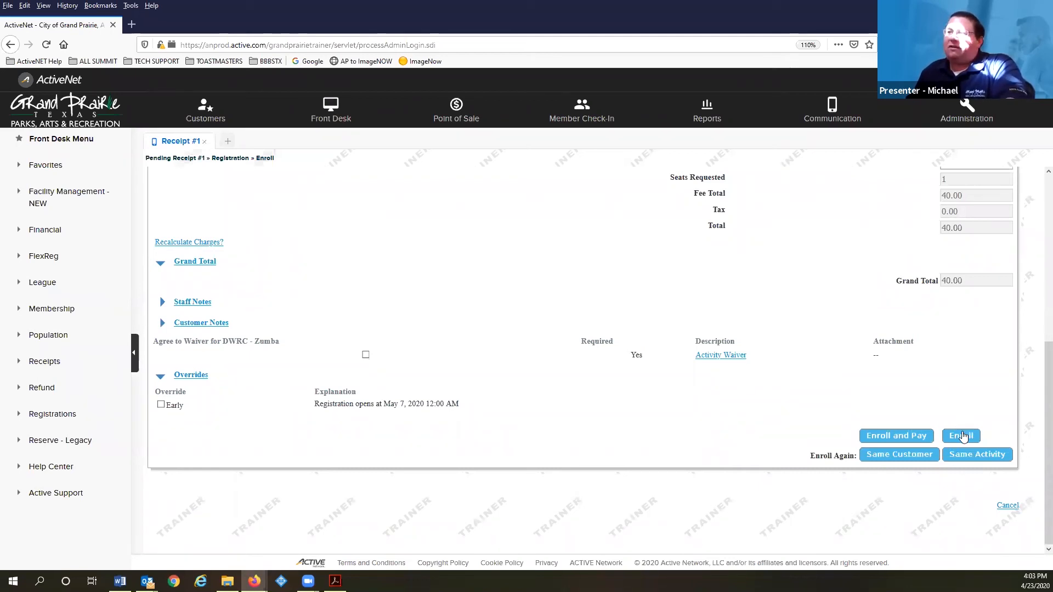
Start another same-activity enrollment, dismiss the overrides alert and tick the Early registration override
left_click(993, 458)
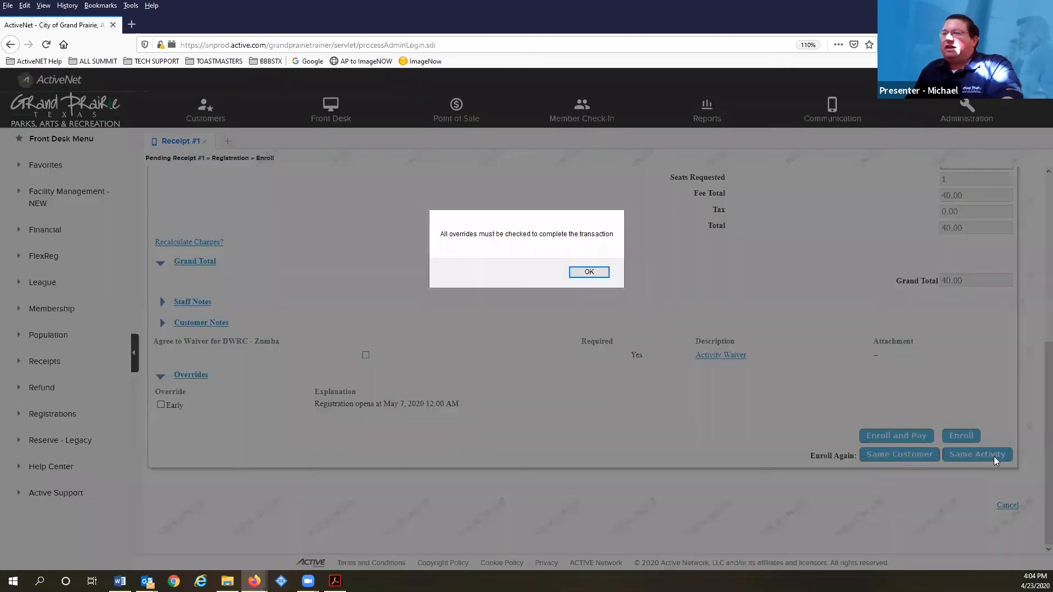
left_click(602, 272)
left_click(160, 405)
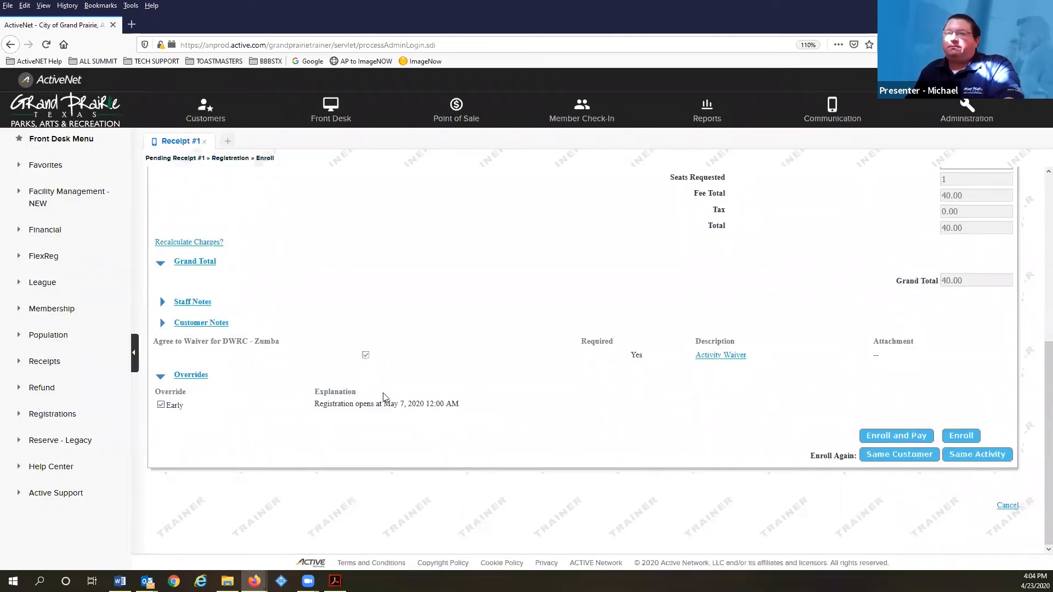
scroll(384, 398, "up", 4)
scroll(384, 398, "up", 1)
scroll(477, 487, "down", 5)
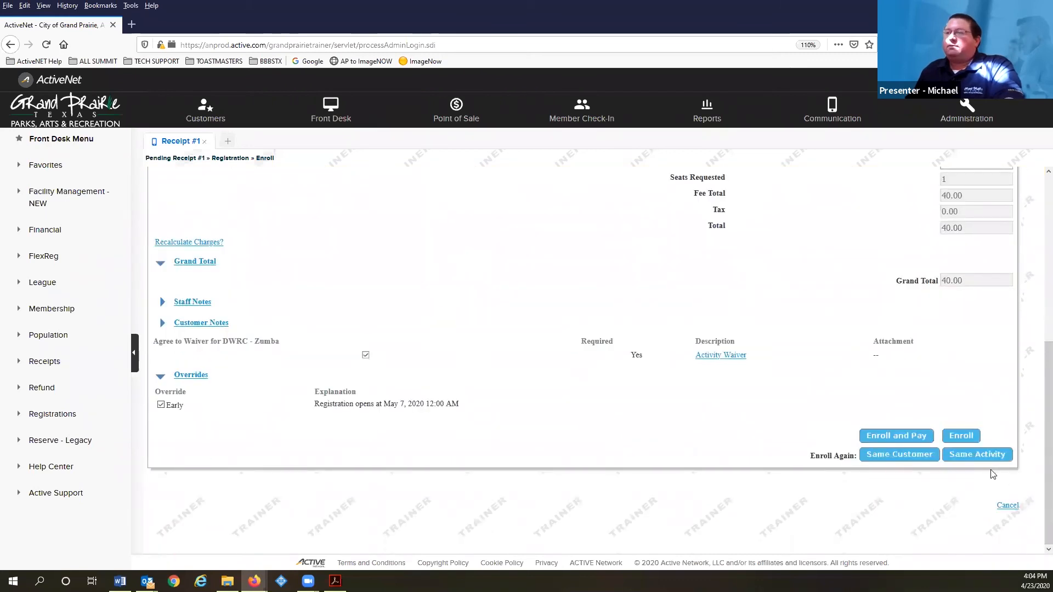
Begin another DWRC - Zumba enrollment for the other family member and open Add New Family Member
left_click(982, 454)
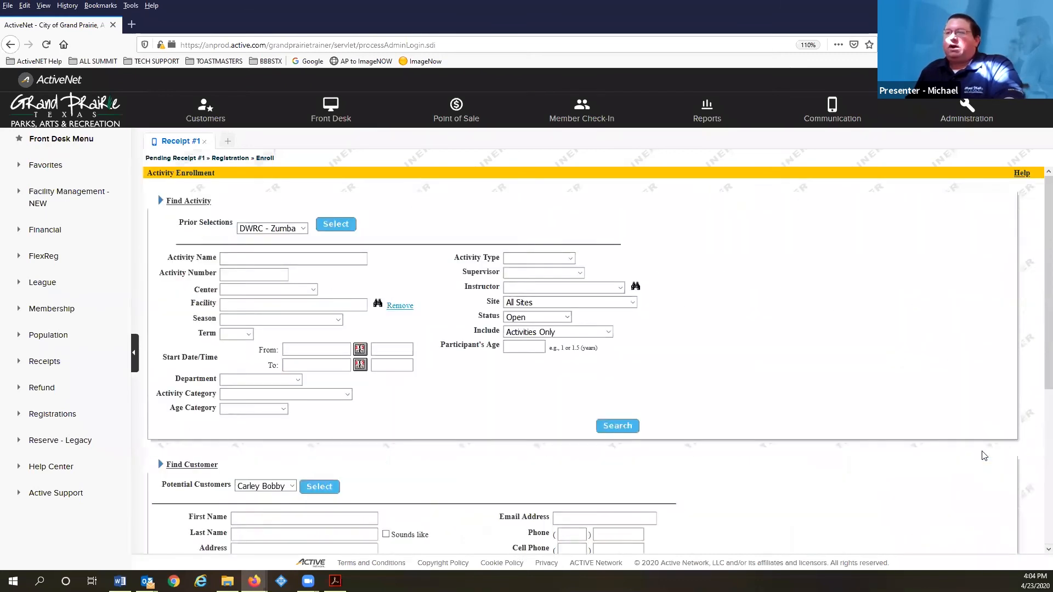
left_click(274, 255)
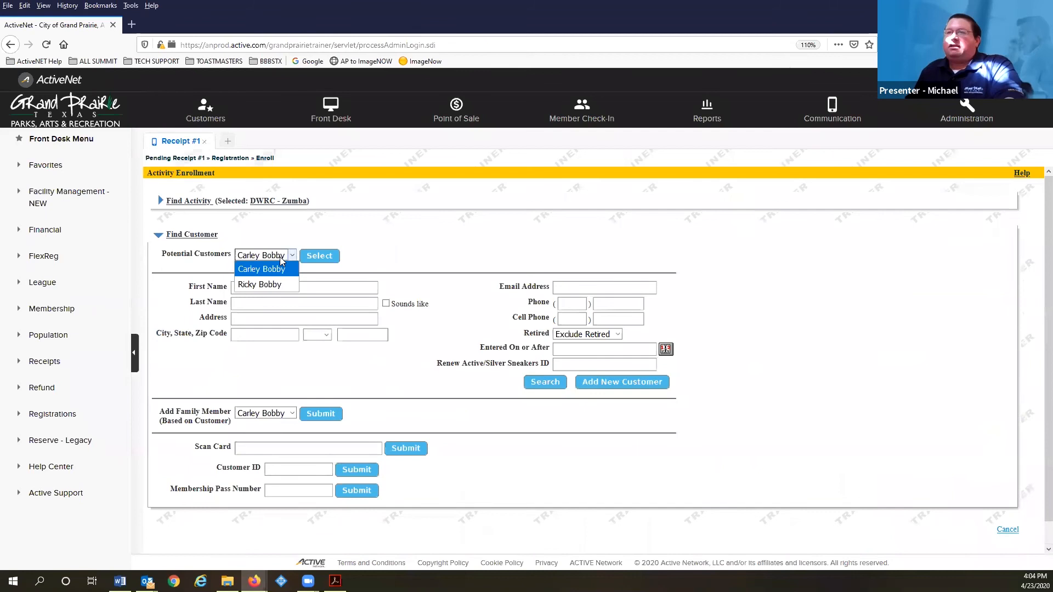
left_click(279, 281)
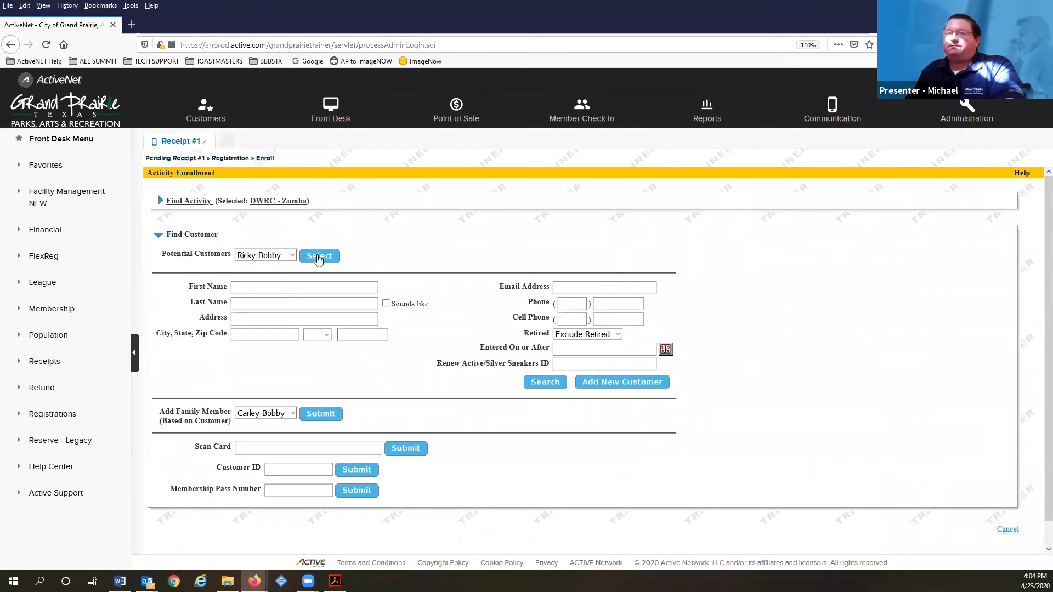
left_click(281, 419)
left_click(279, 442)
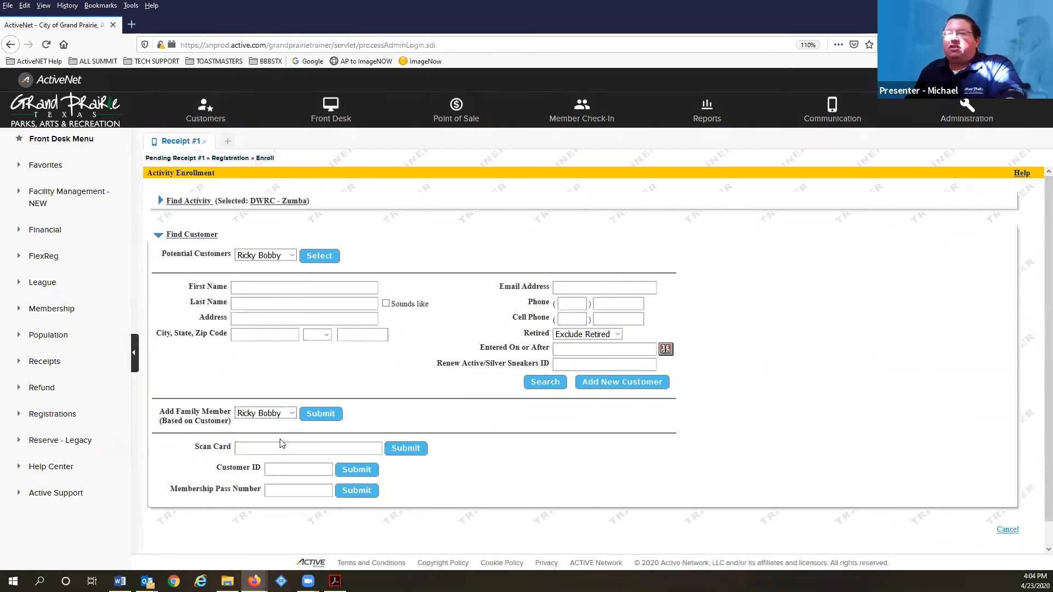
left_click(320, 414)
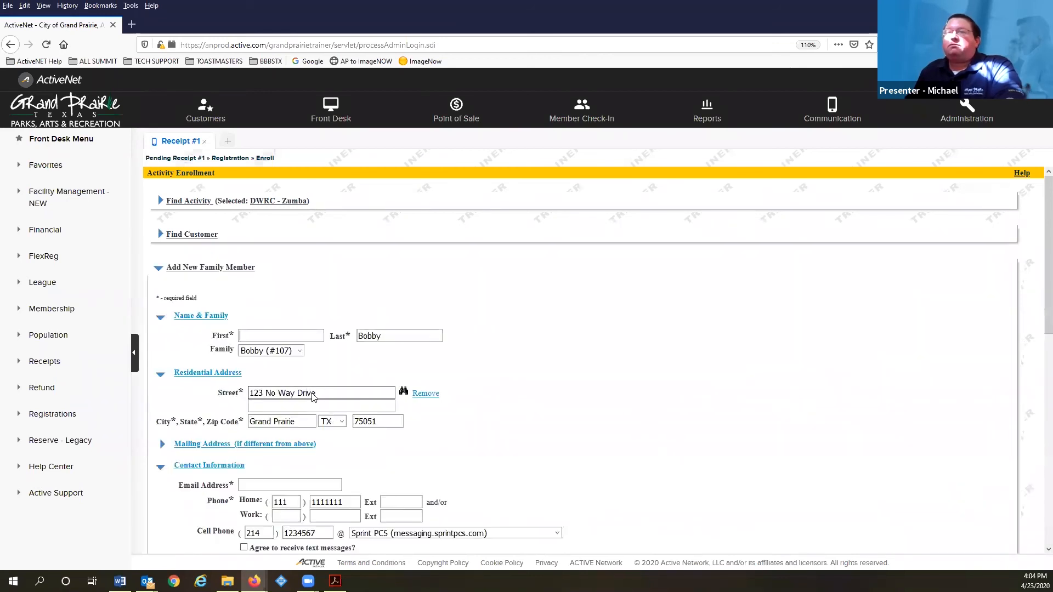
scroll(314, 397, "down", 2)
scroll(308, 383, "up", 2)
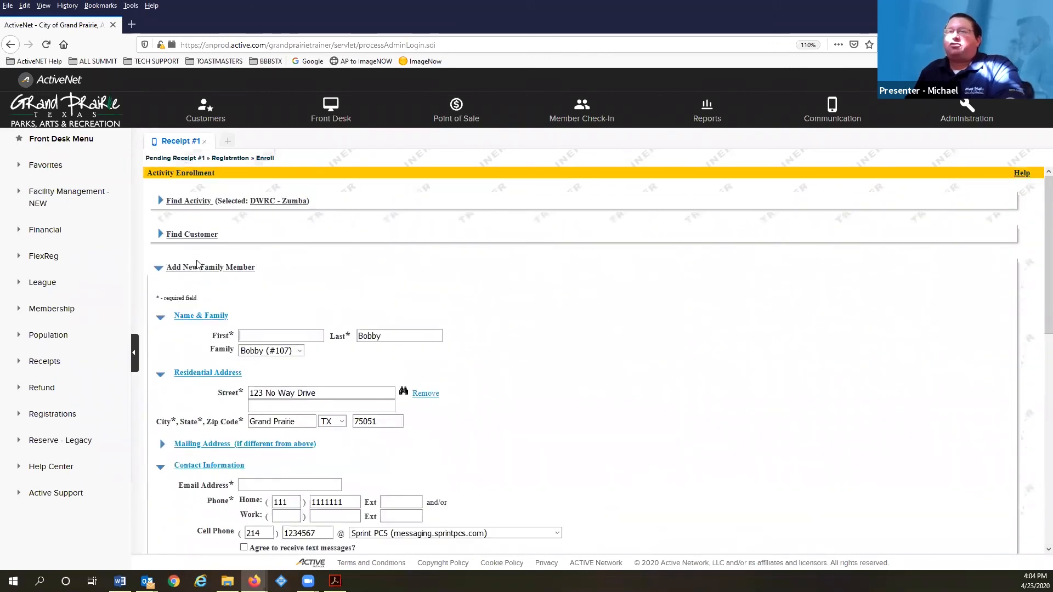
Add the second family member to DWRC - Zumba #5141 at $40.00, with waiver agreed and early registration overridden
left_click(206, 236)
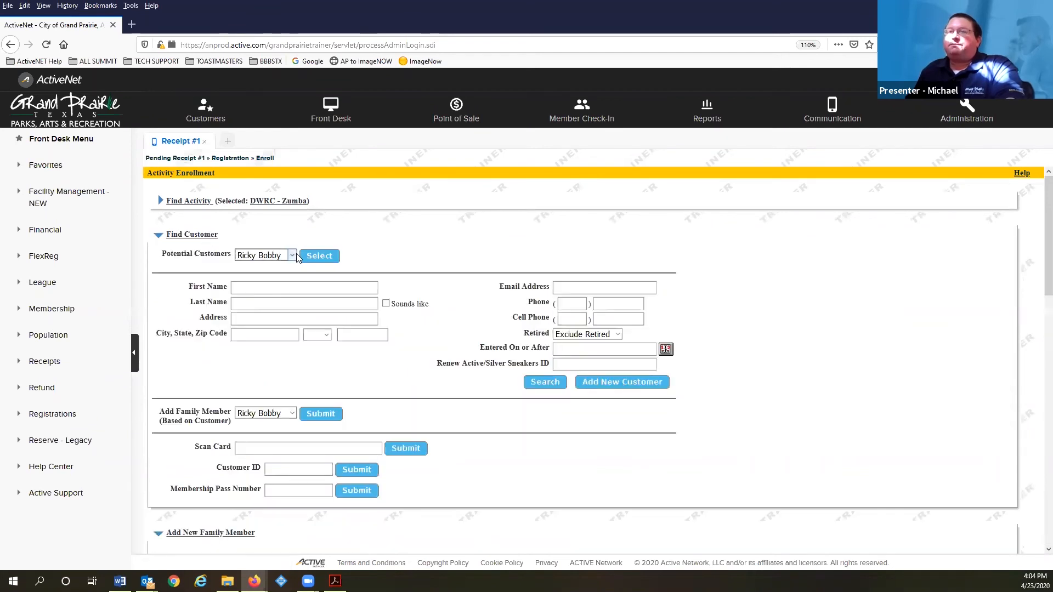
left_click(332, 257)
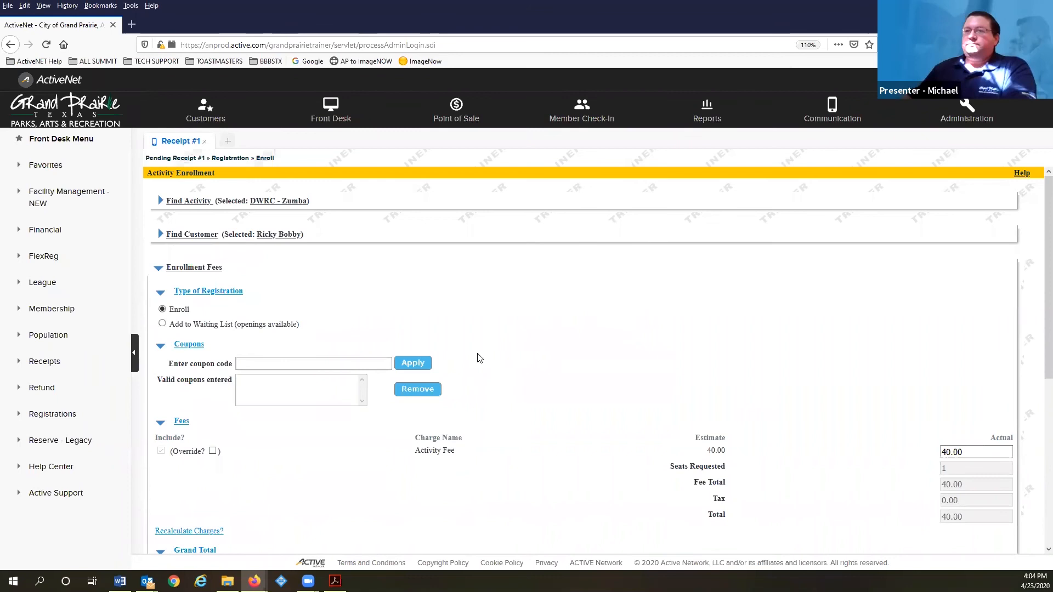
scroll(192, 294, "down", 3)
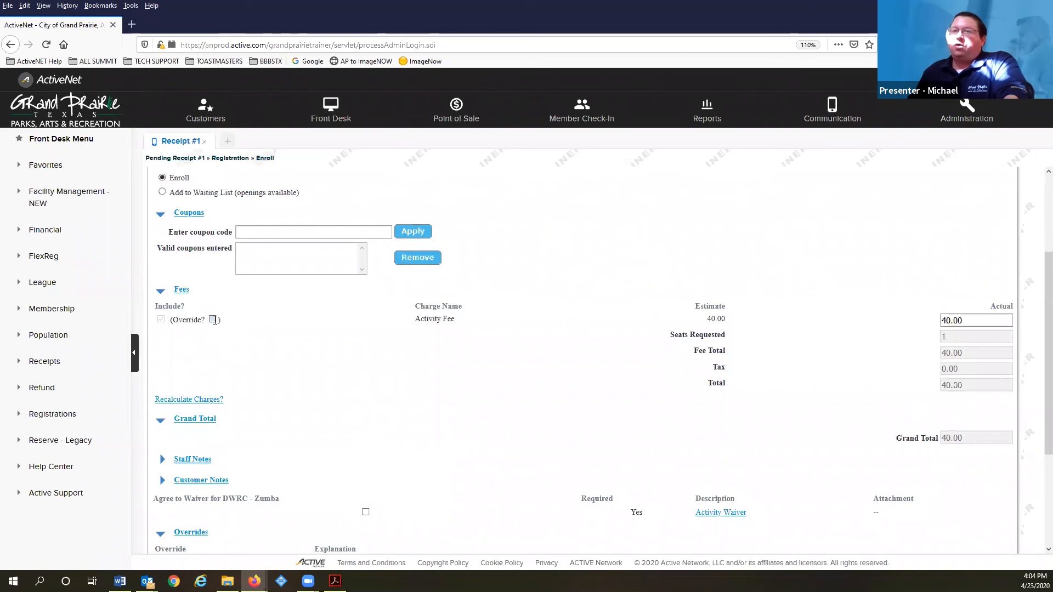
scroll(270, 364, "down", 3)
left_click(366, 355)
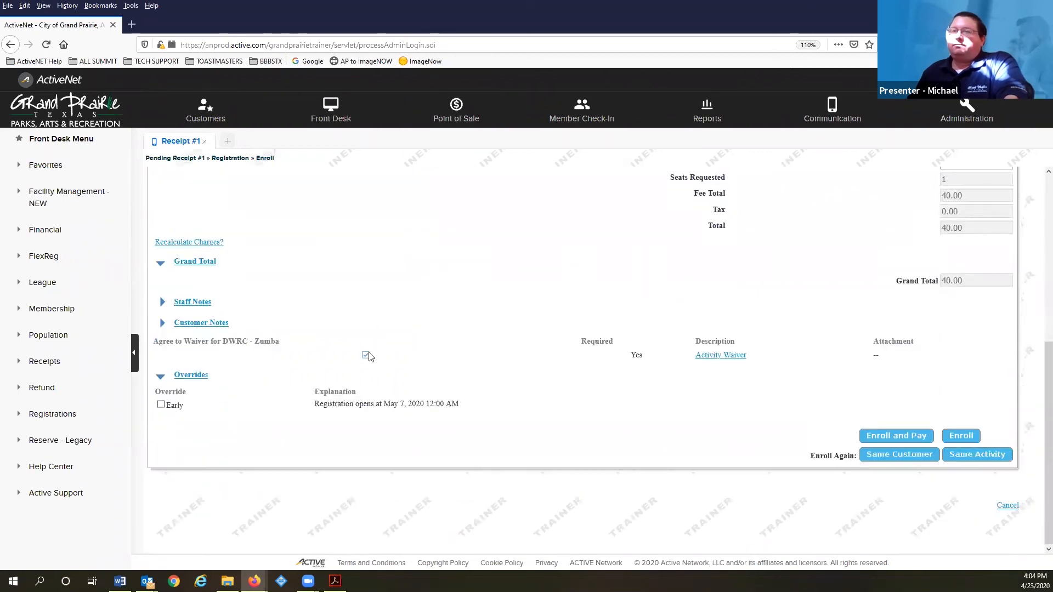
left_click(161, 407)
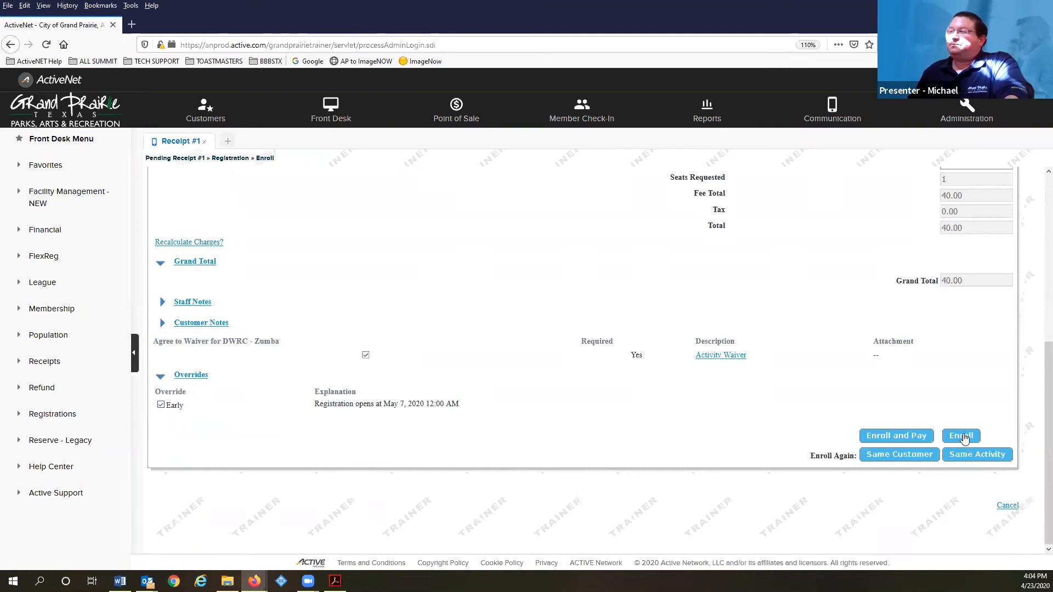
scroll(707, 376, "down", 3)
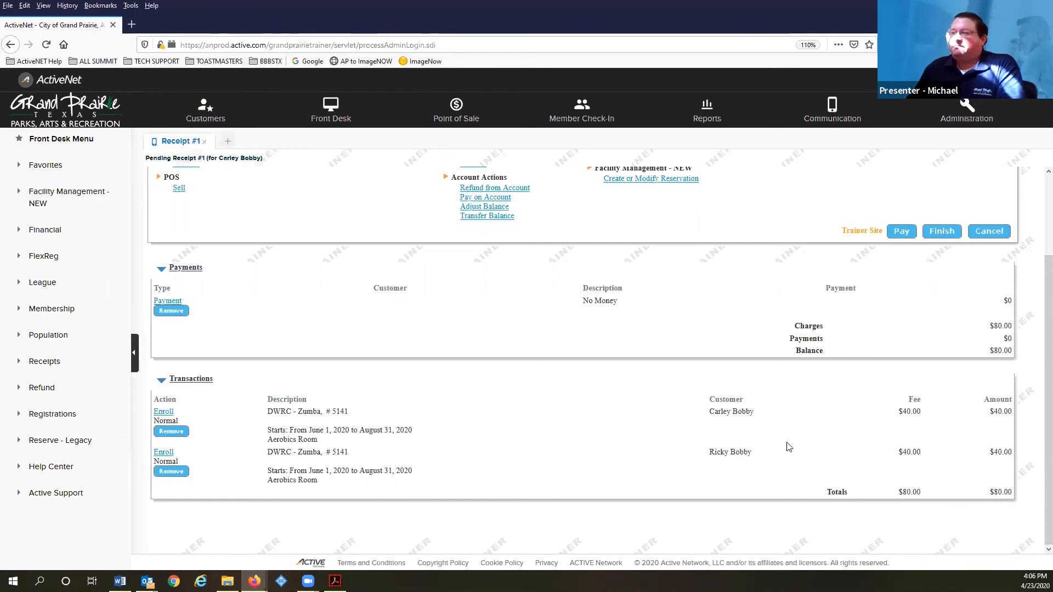
Review the $80.00 pending receipt's payments and transactions, then begin paying it
scroll(798, 424, "up", 3)
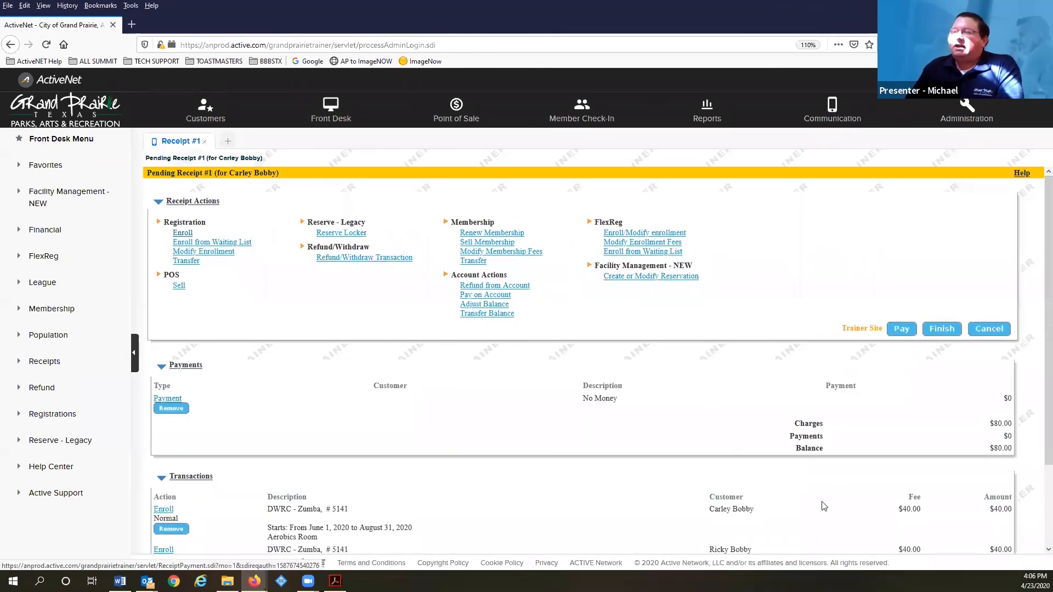
scroll(825, 506, "down", 3)
scroll(821, 466, "up", 3)
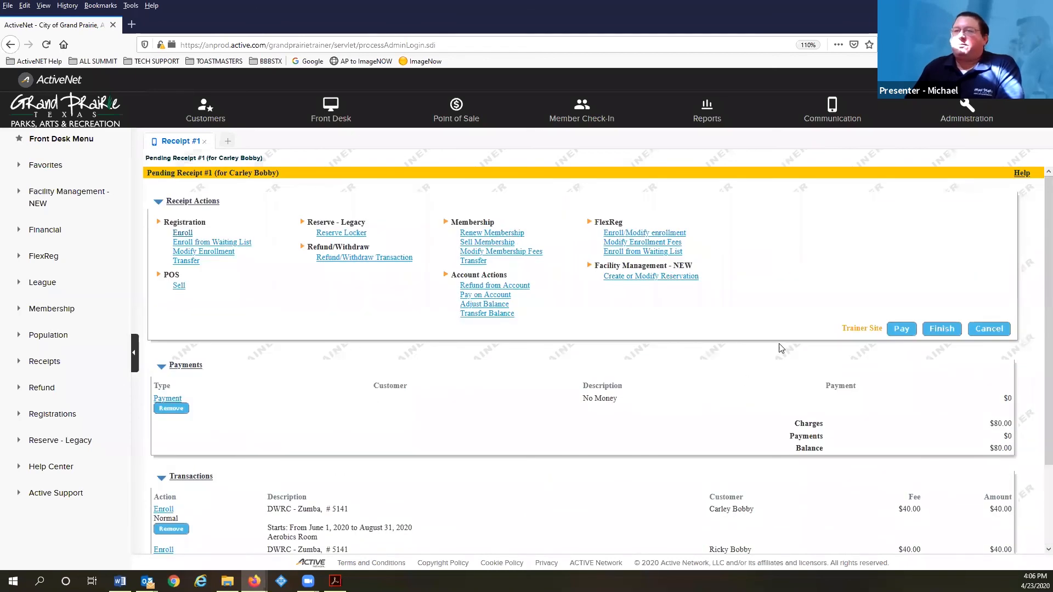
left_click(900, 330)
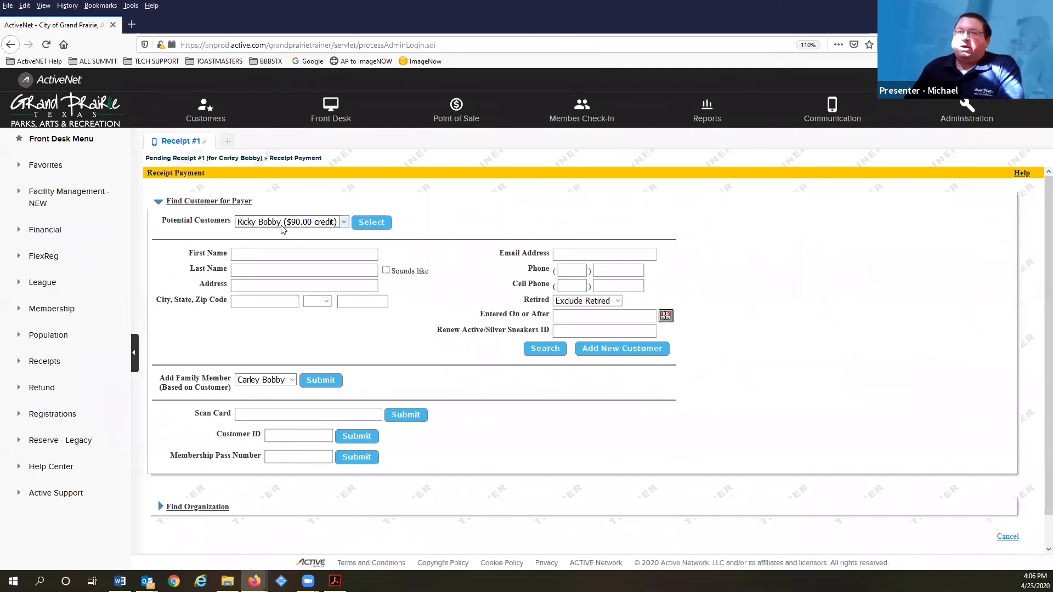
Apply 80.00 of the payer's $90.00 account credit, finish the payment, and return to Pending Receipt #1
left_click(373, 222)
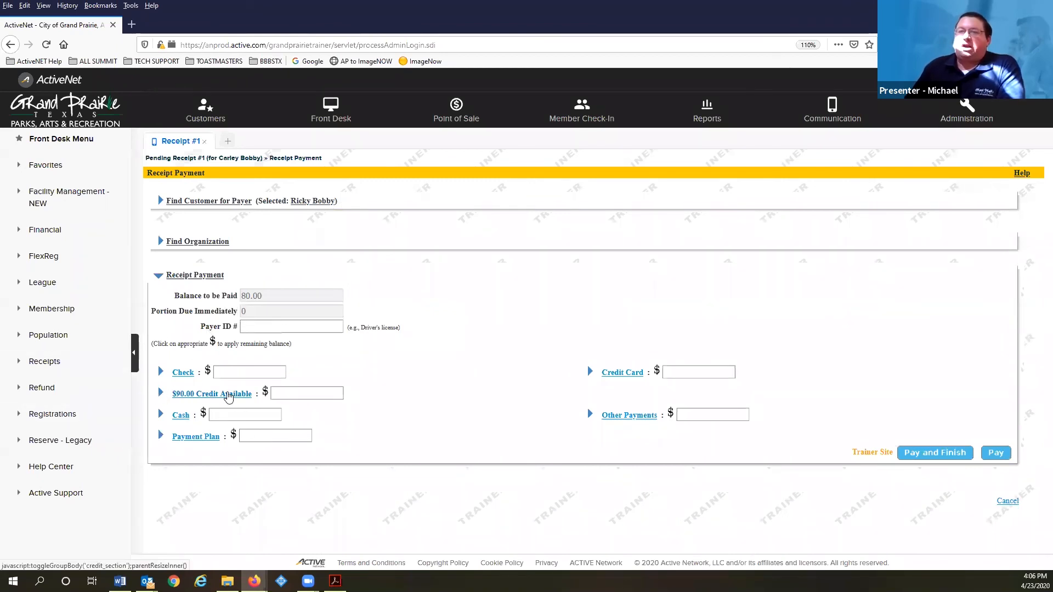
left_click(265, 392)
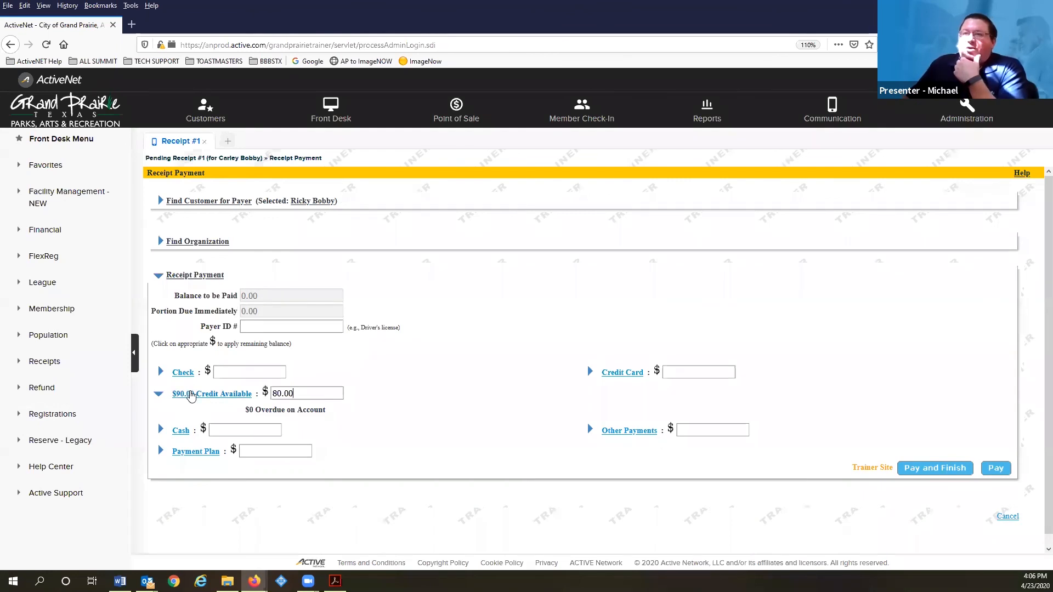
left_click(316, 393)
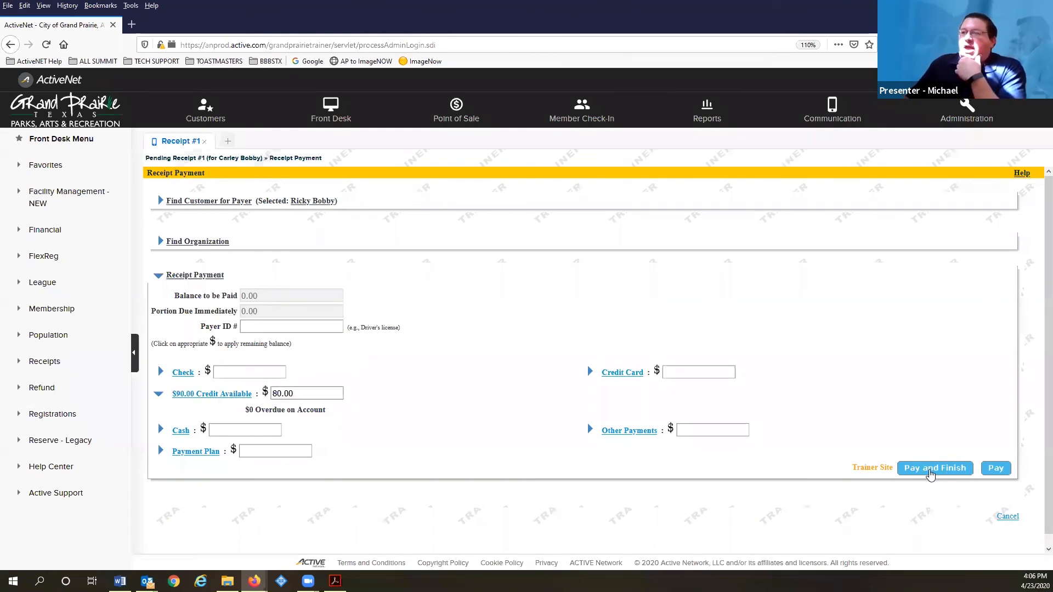
left_click(928, 469)
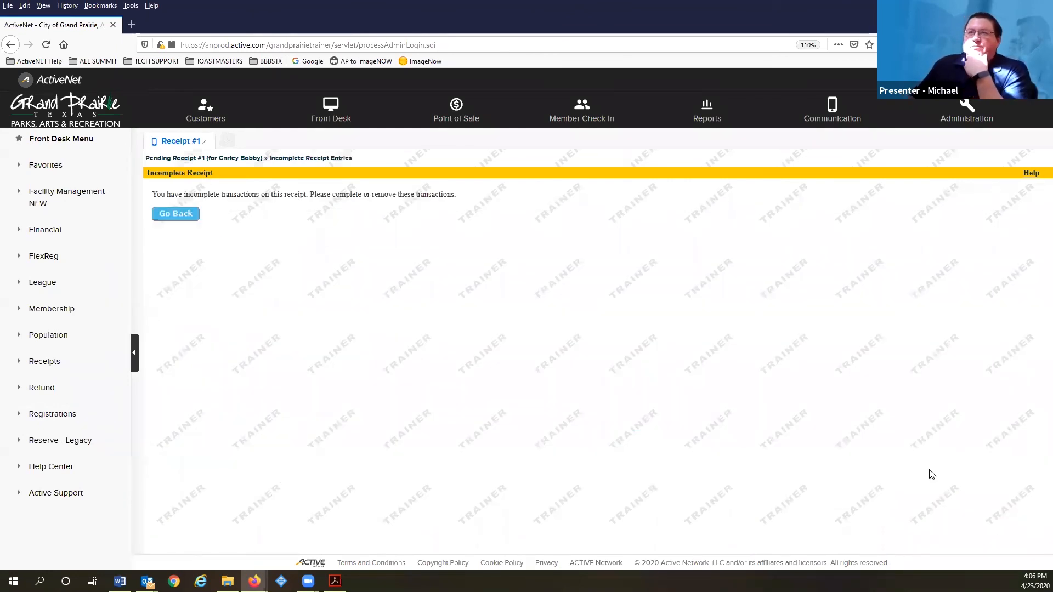
left_click(183, 215)
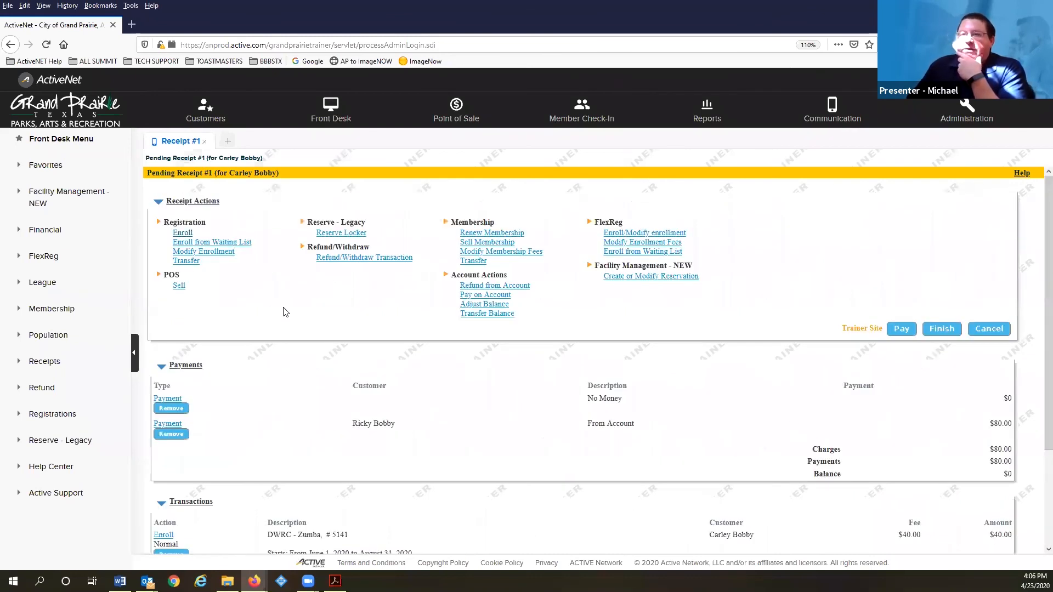
Remove the empty No Money payment from the pending receipt
scroll(285, 313, "down", 2)
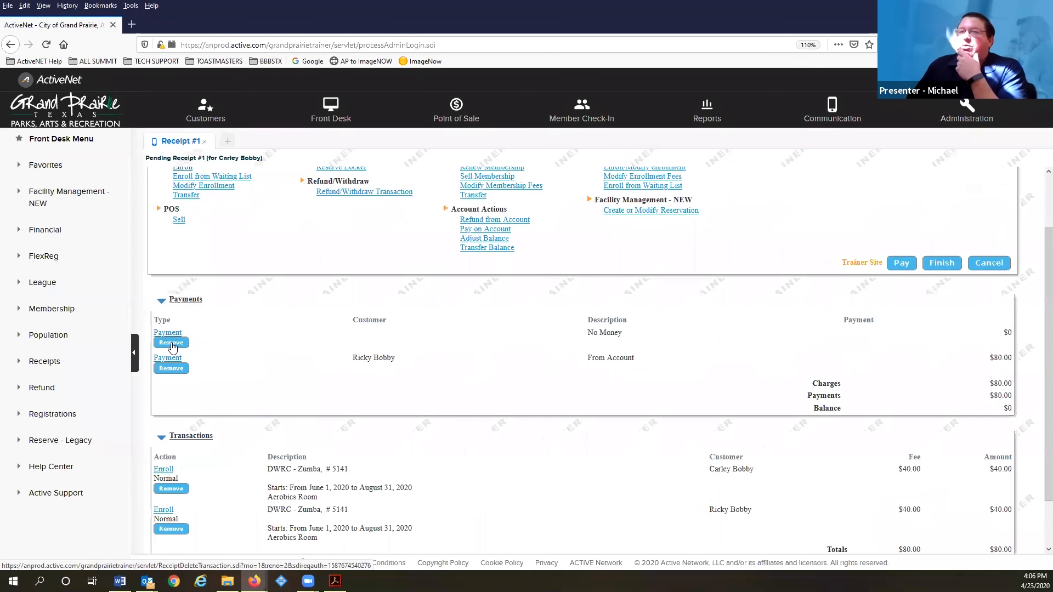
left_click(174, 344)
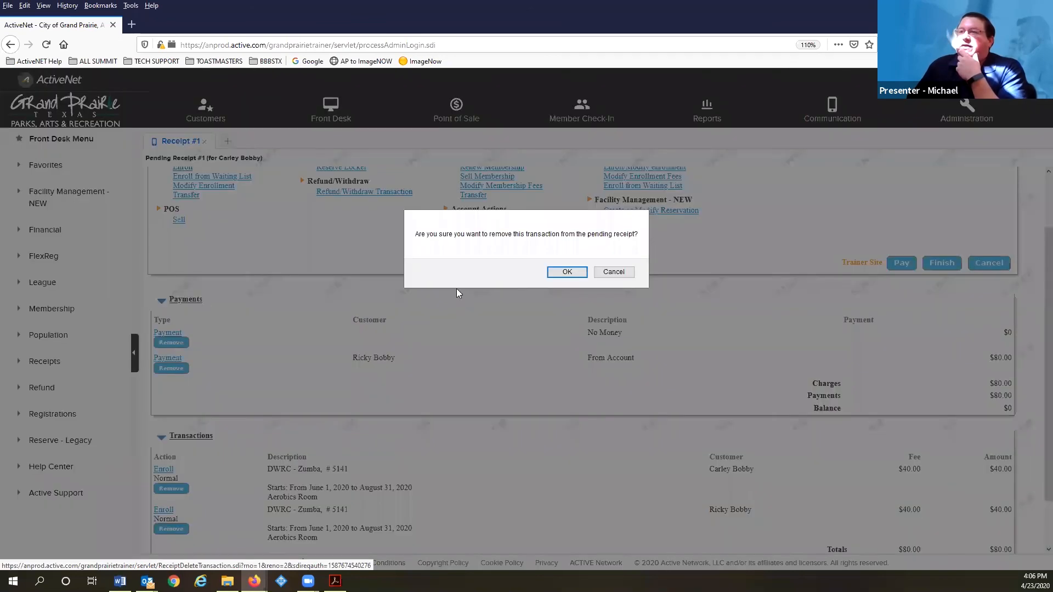
left_click(565, 272)
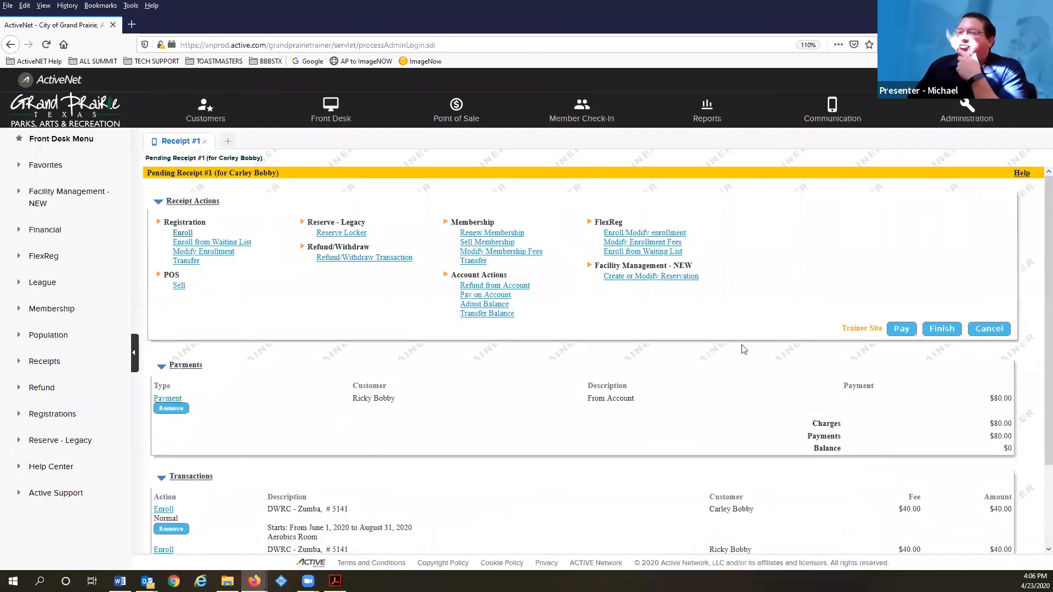
Pay the receipt again with the credit-holding family member, adding a $0 No Money payment
left_click(903, 330)
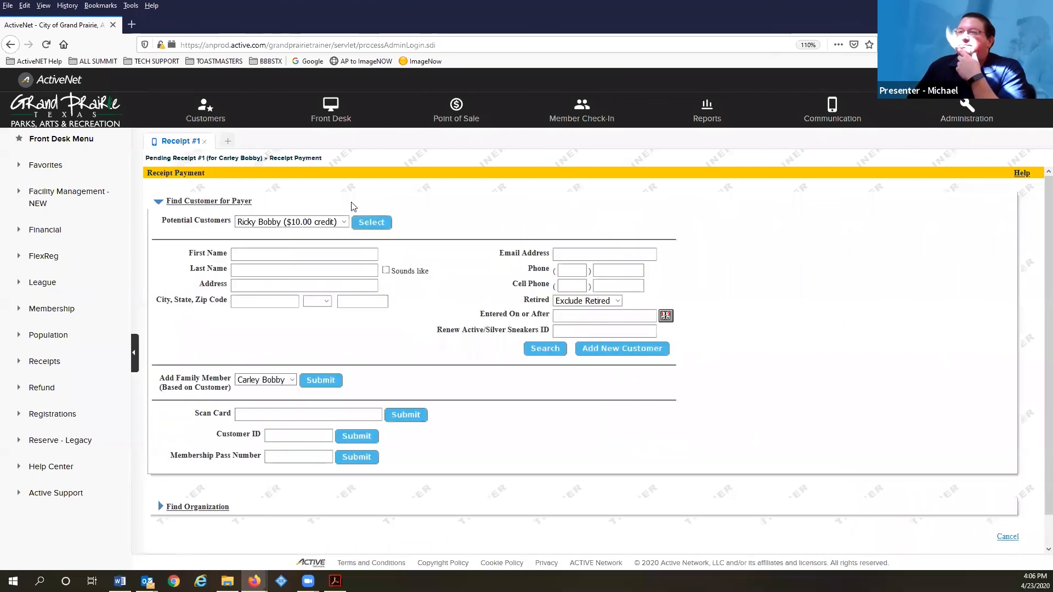
left_click(379, 226)
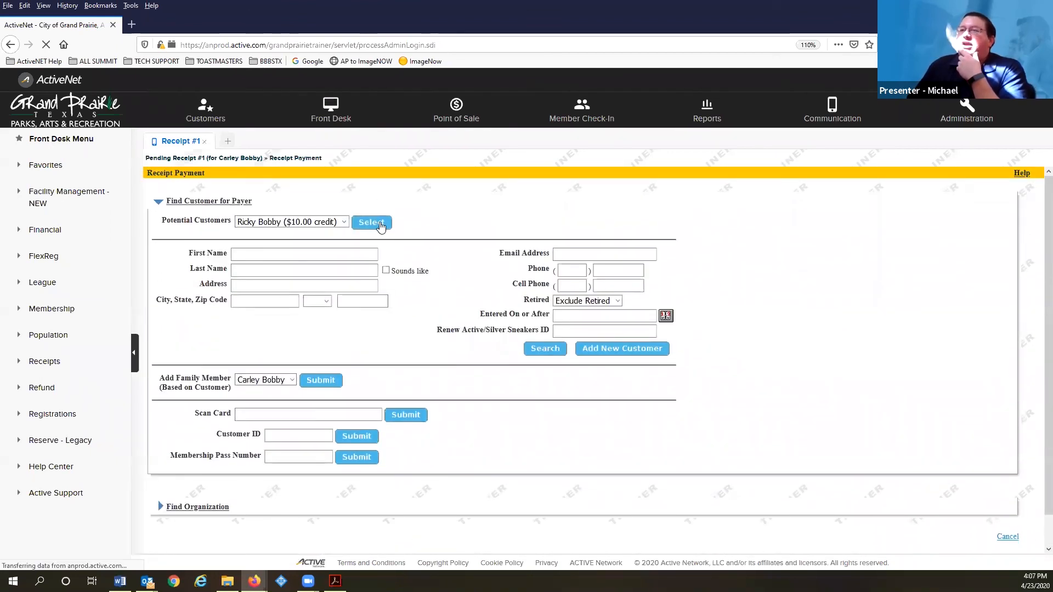
scroll(442, 359, "down", 3)
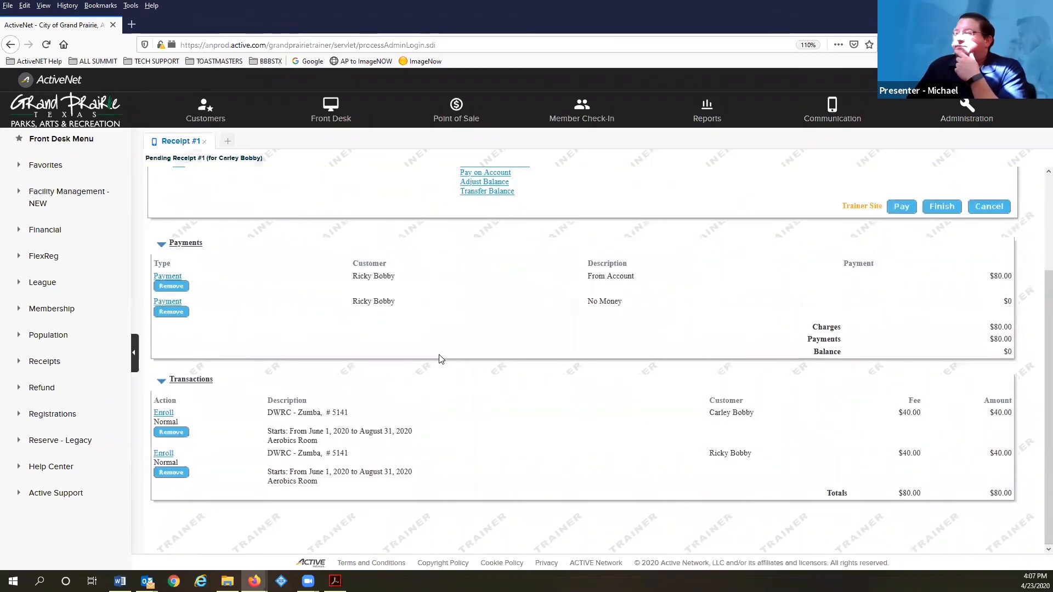
scroll(442, 360, "up", 3)
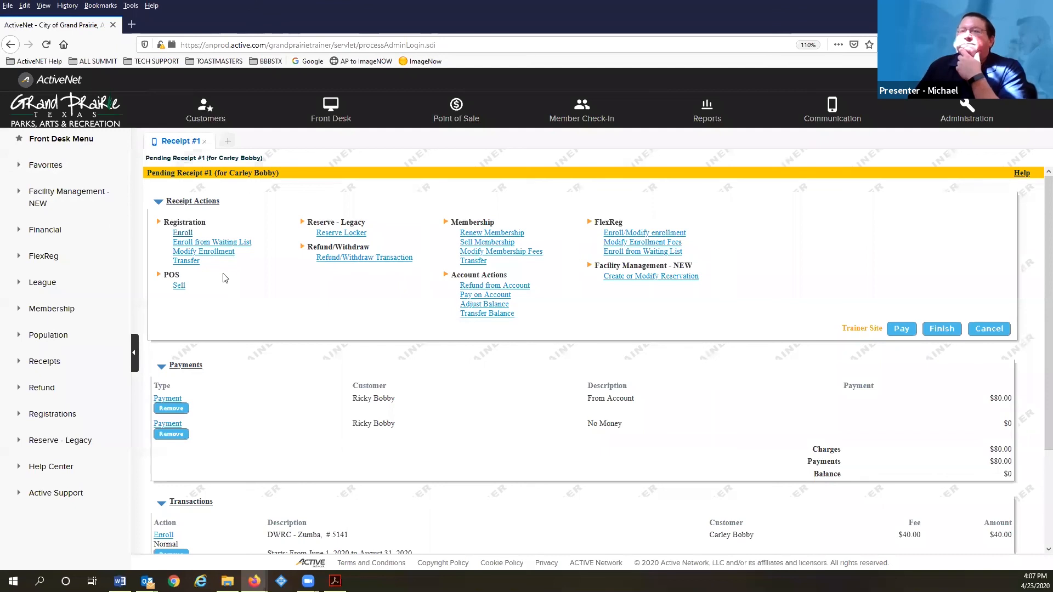
scroll(225, 279, "down", 2)
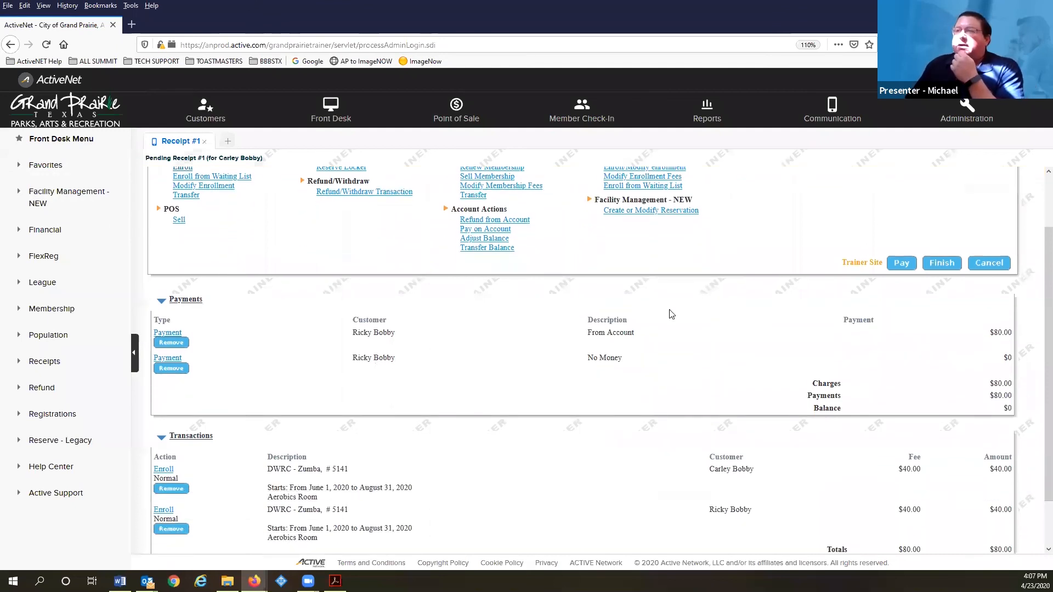
scroll(307, 367, "down", 2)
scroll(876, 302, "up", 4)
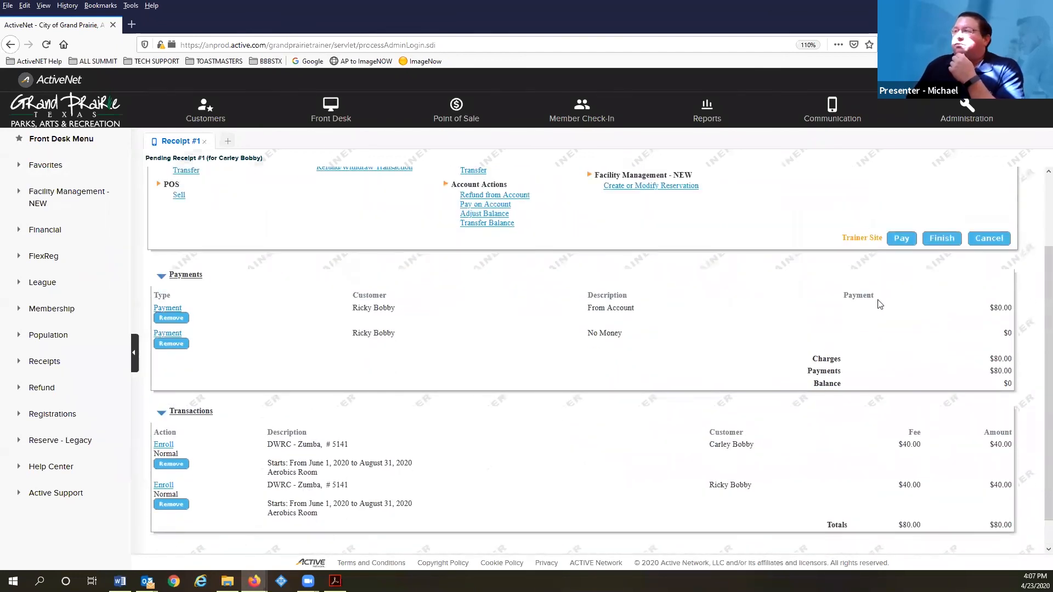
left_click(905, 329)
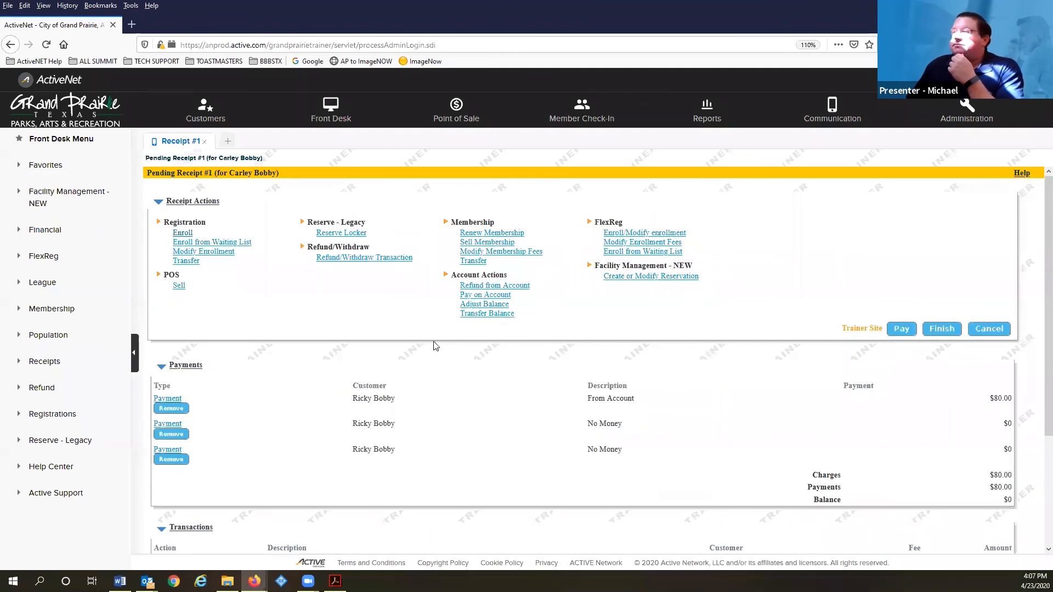
Cancel Pending Receipt #1 and confirm, clearing its three payments and two Zumba enrollments
scroll(436, 343, "down", 5)
scroll(437, 343, "up", 2)
scroll(437, 343, "up", 3)
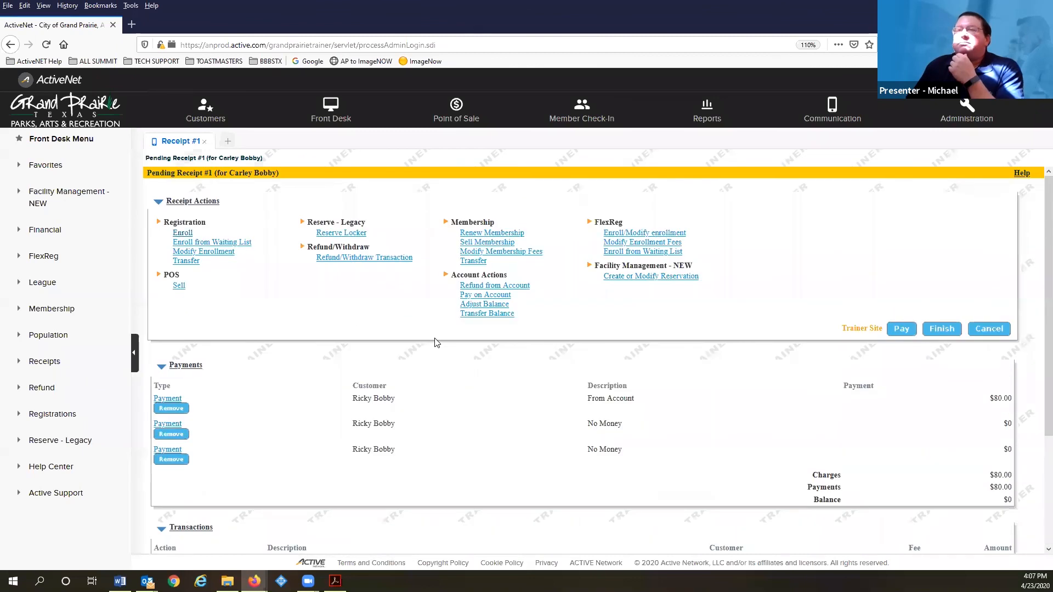
scroll(400, 357, "down", 5)
scroll(396, 361, "up", 5)
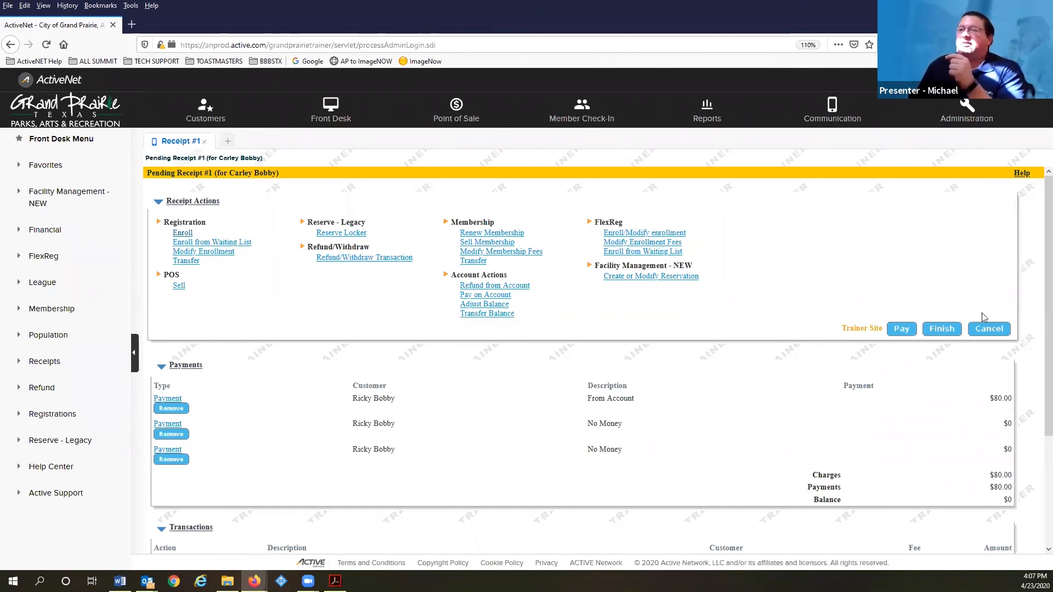
scroll(505, 247, "down", 3)
scroll(536, 252, "up", 3)
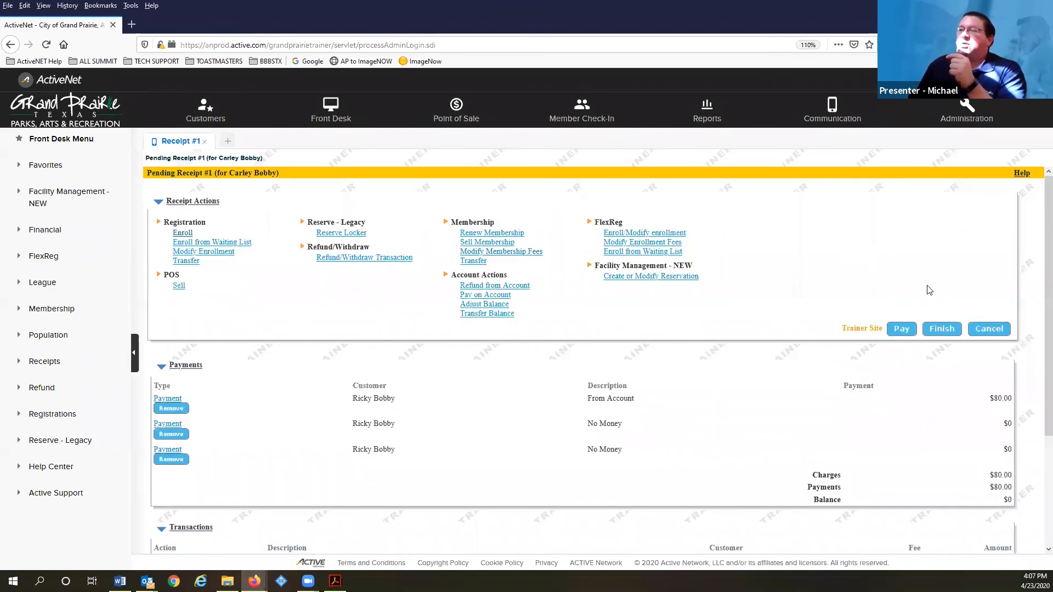
left_click(993, 330)
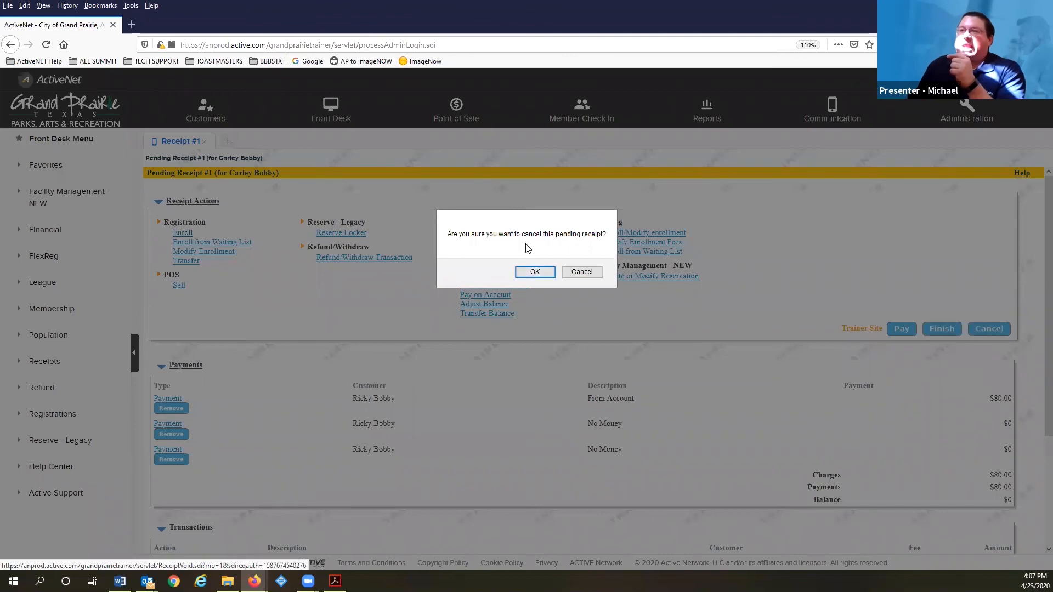
left_click(535, 273)
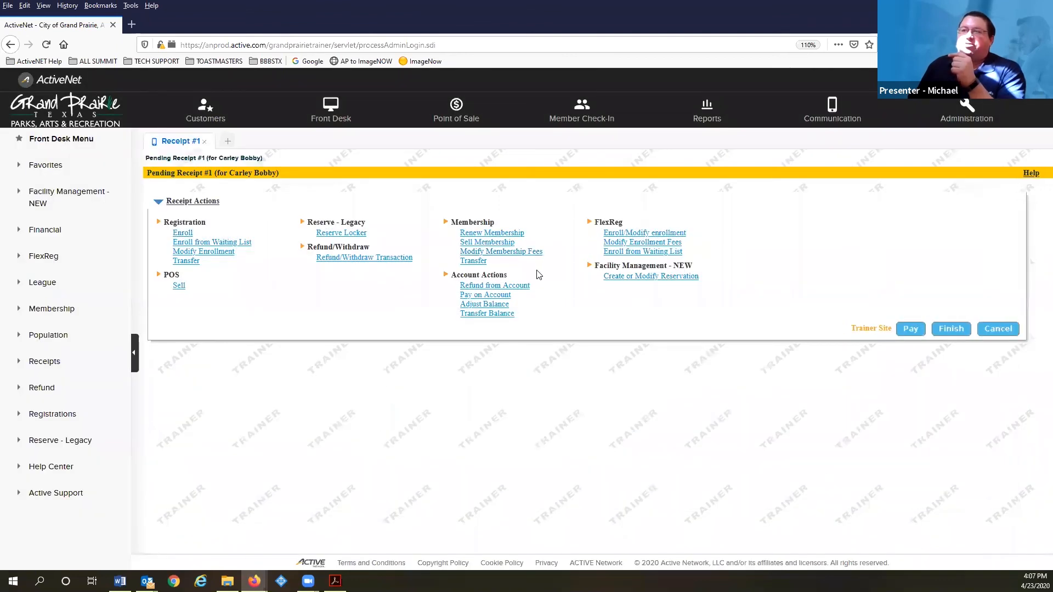